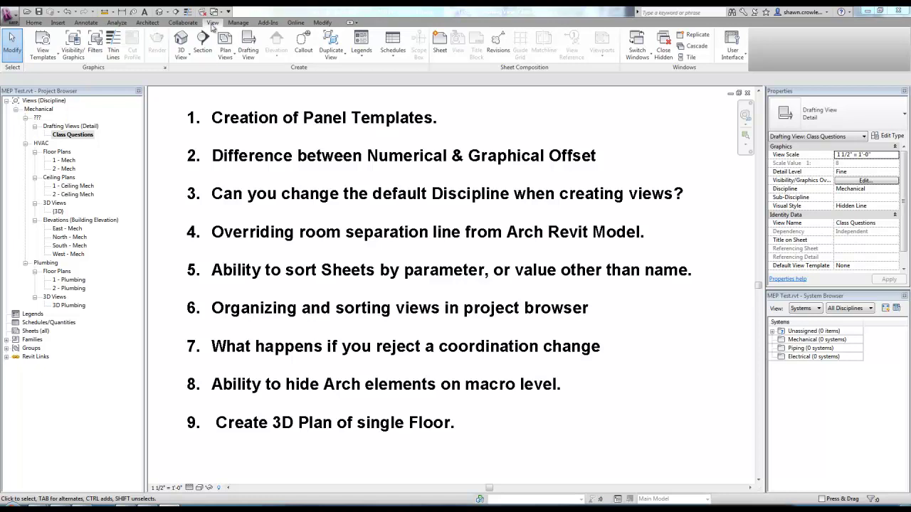
# - Open the Branch Panel schedule template for editing from the panel template options
pyautogui.click(237, 23)
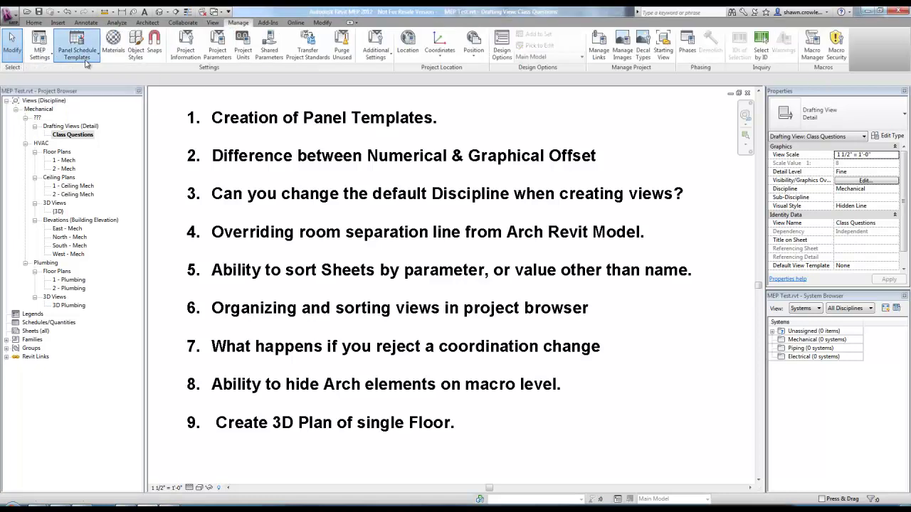
pyautogui.click(85, 63)
pyautogui.click(79, 93)
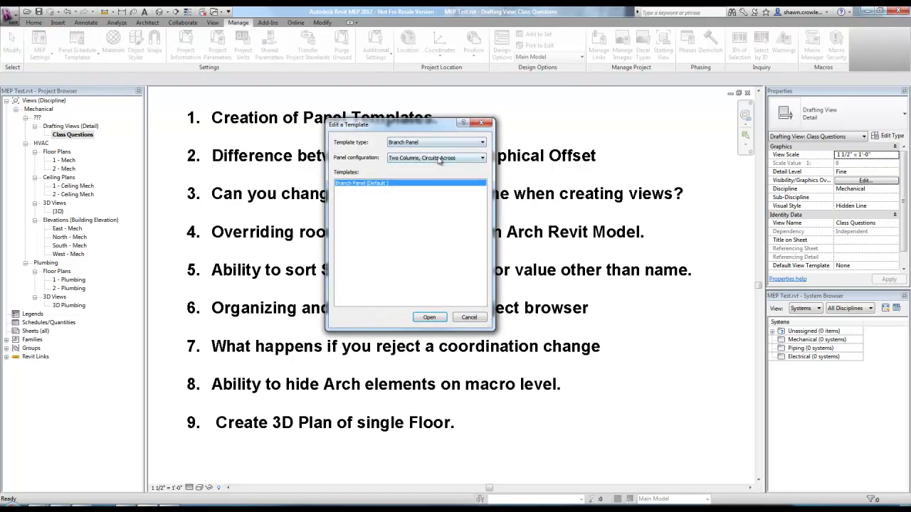
pyautogui.click(439, 160)
pyautogui.click(430, 173)
pyautogui.click(429, 316)
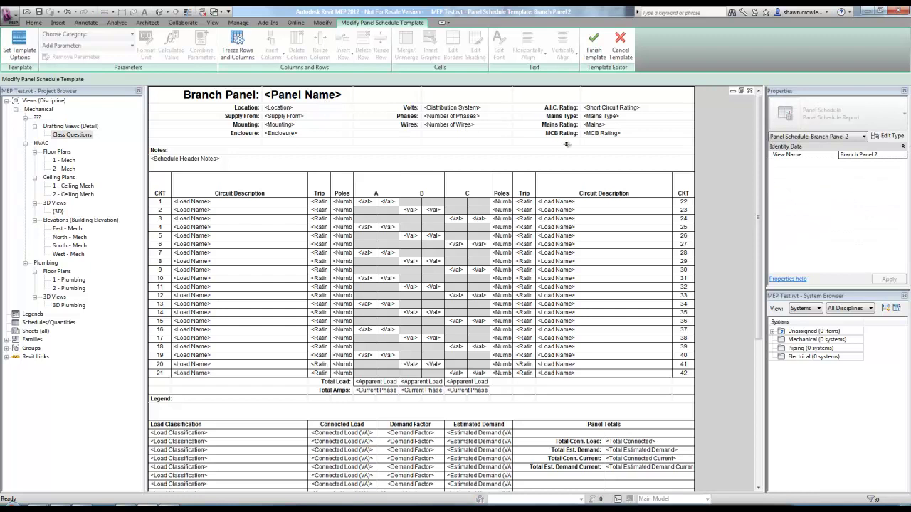
# - Shorten the circuit rows and heighten the Location and Supply From header rows, then discard the edits
pyautogui.click(289, 144)
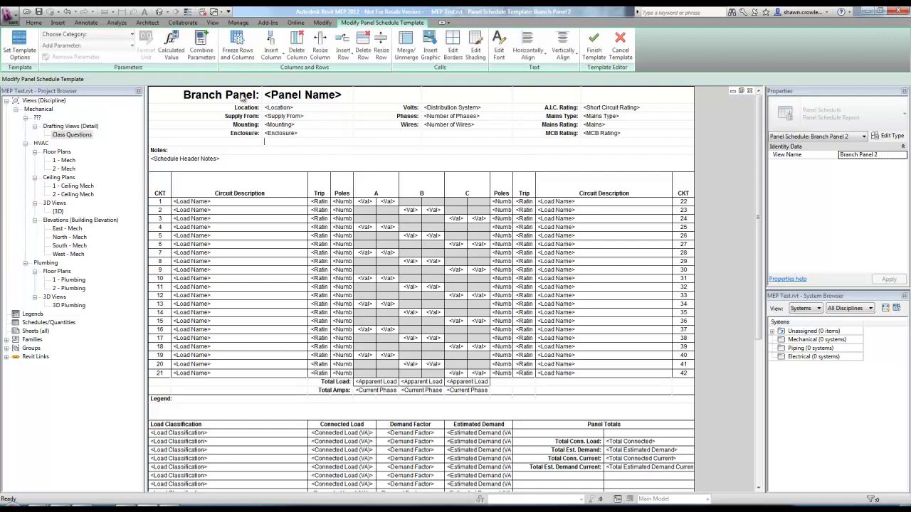
pyautogui.click(214, 109)
pyautogui.moveTo(263, 207); pyautogui.dragTo(259, 205)
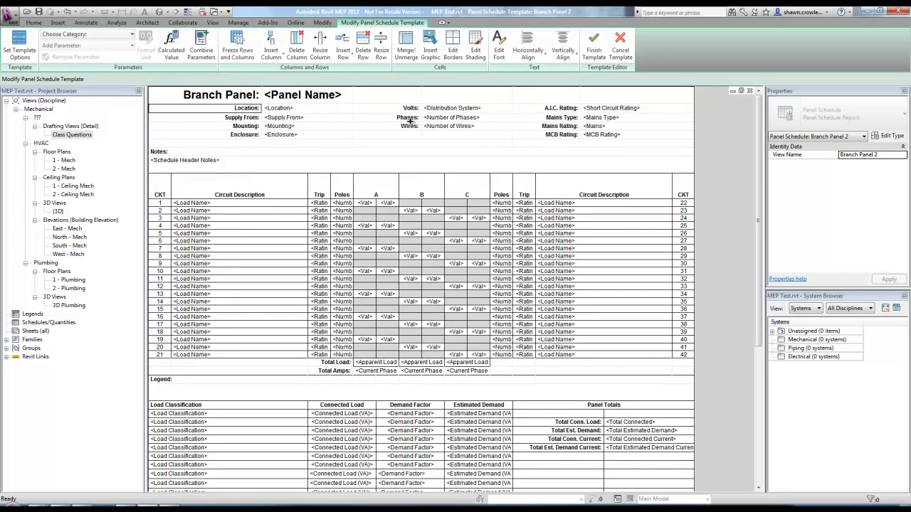
pyautogui.moveTo(366, 114); pyautogui.dragTo(370, 132)
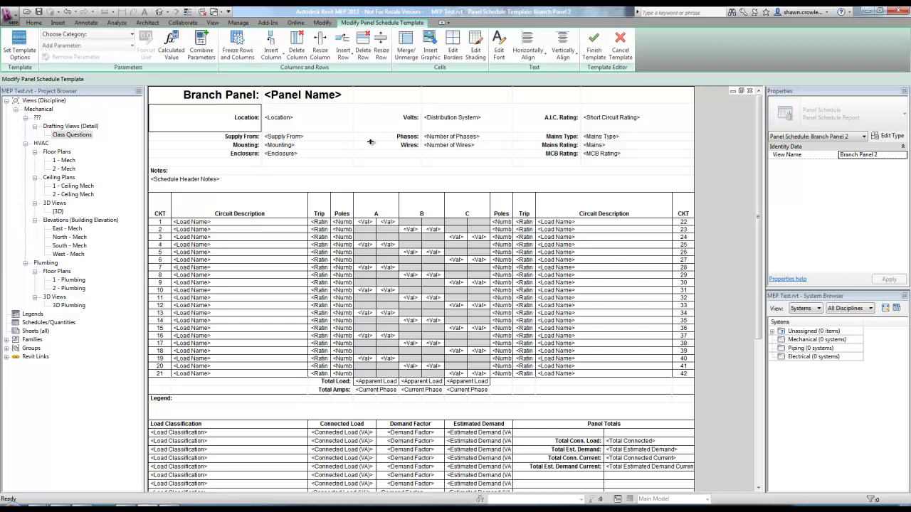
pyautogui.moveTo(370, 141); pyautogui.dragTo(368, 158)
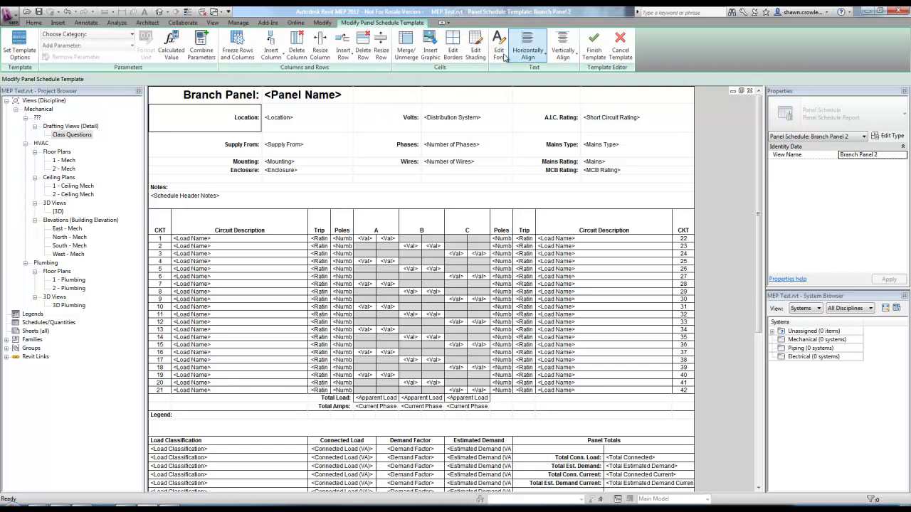
pyautogui.click(619, 42)
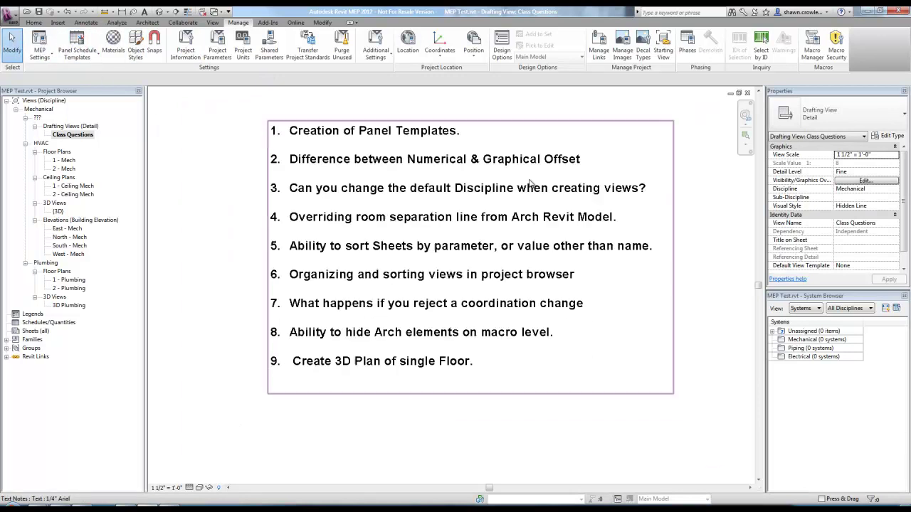
# - Draw two horizontal detail lines beneath the question list in Class Questions
pyautogui.scroll(-5, 525, 183)
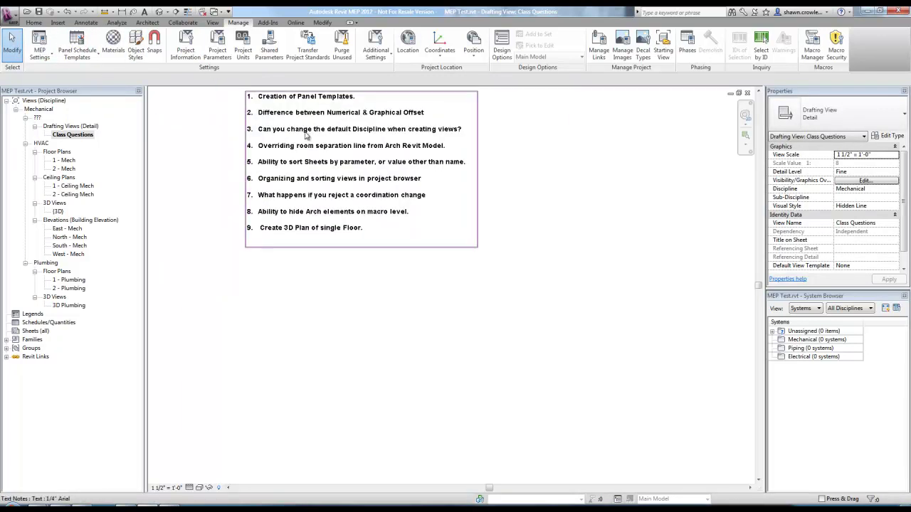
pyautogui.scroll(3, 384, 124)
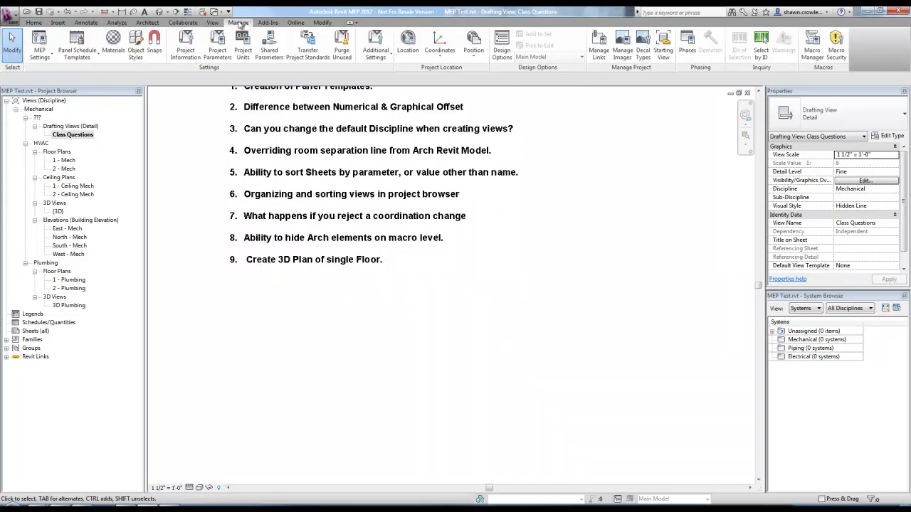
pyautogui.click(82, 23)
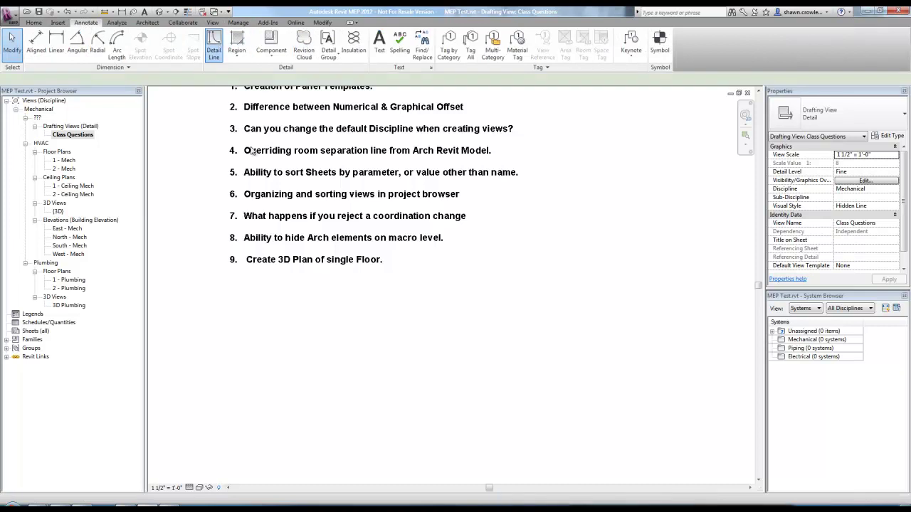
pyautogui.click(214, 44)
pyautogui.click(393, 321)
pyautogui.press('Escape')
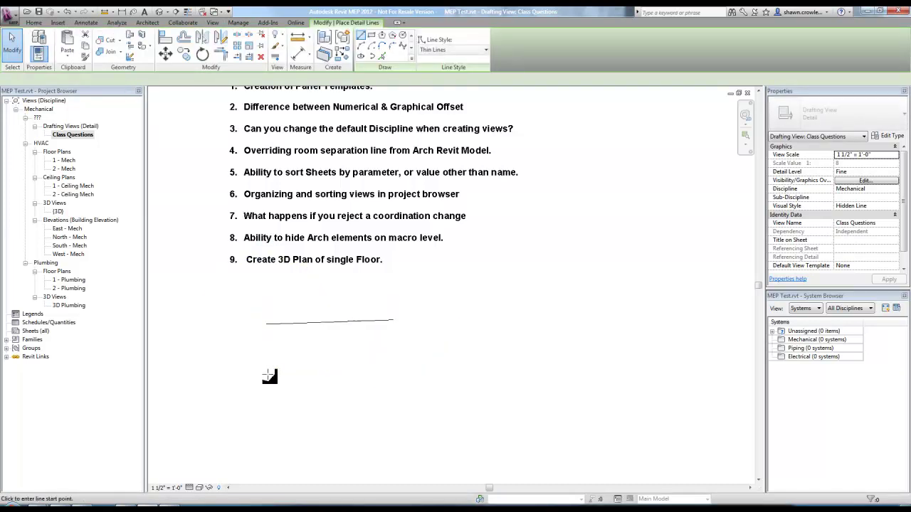
pyautogui.click(266, 373)
pyautogui.click(393, 373)
pyautogui.press('Escape')
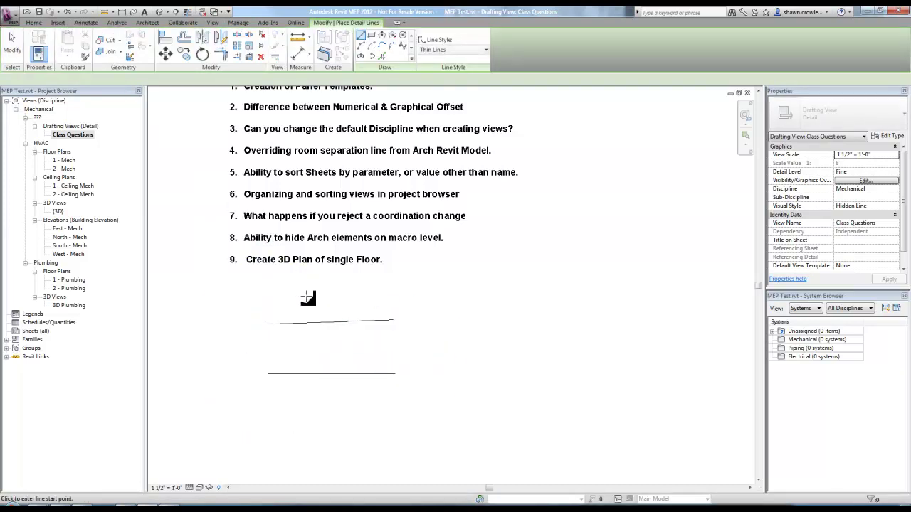
pyautogui.scroll(3, 324, 284)
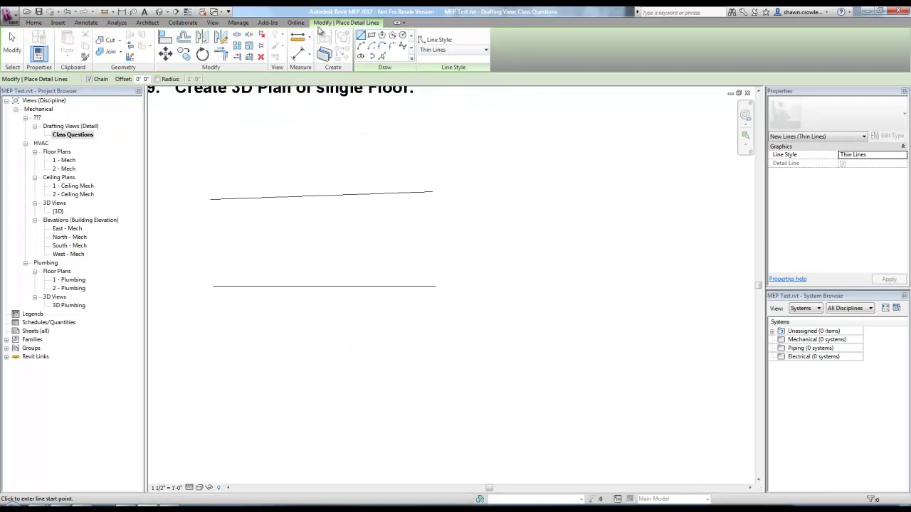
pyautogui.press('Escape')
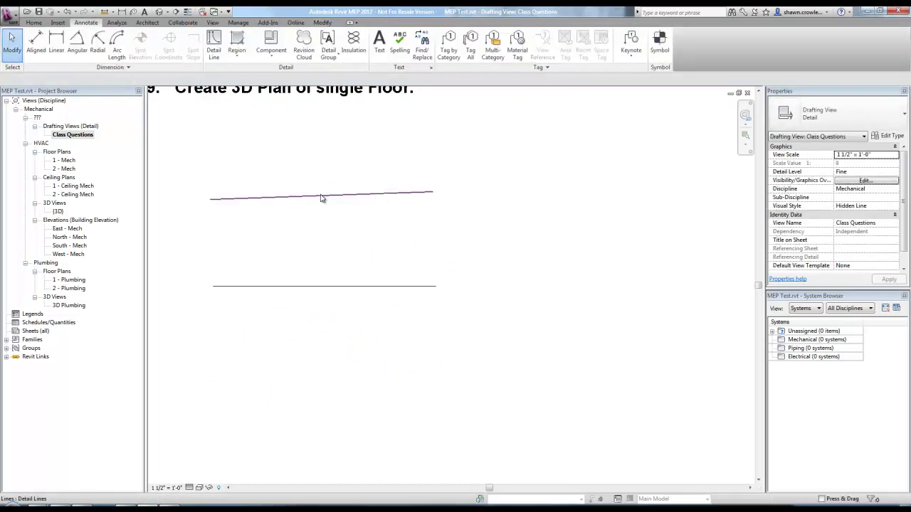
# - Start Offset (OF) with the Numerical option and an offset distance of 2
pyautogui.click(321, 198)
pyautogui.press('Escape')
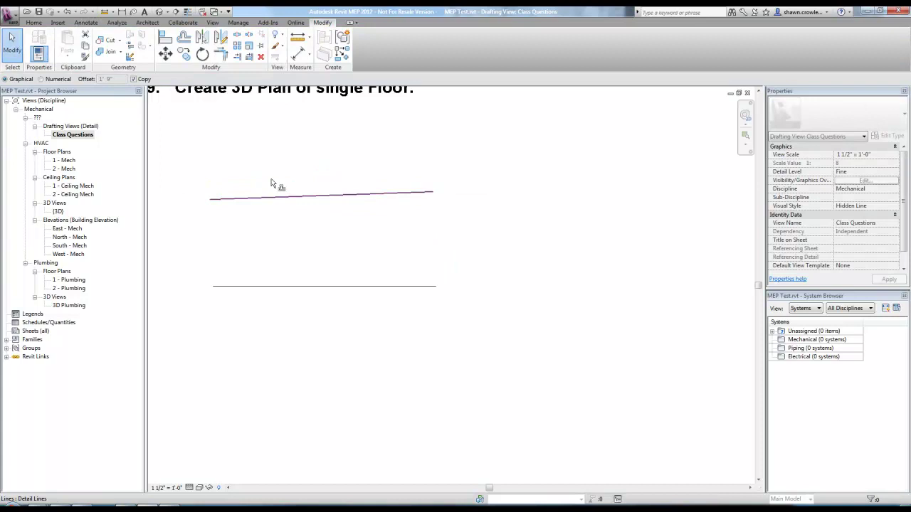
pyautogui.moveTo(228, 184); pyautogui.dragTo(284, 175, button='middle')
pyautogui.press('o')
pyautogui.press('f')
pyautogui.click(56, 80)
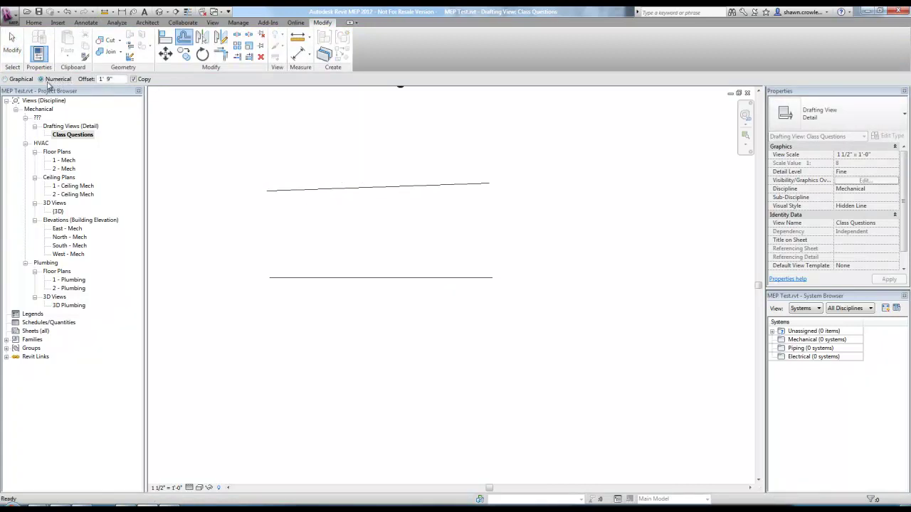
pyautogui.doubleClick(119, 79)
pyautogui.write('2')
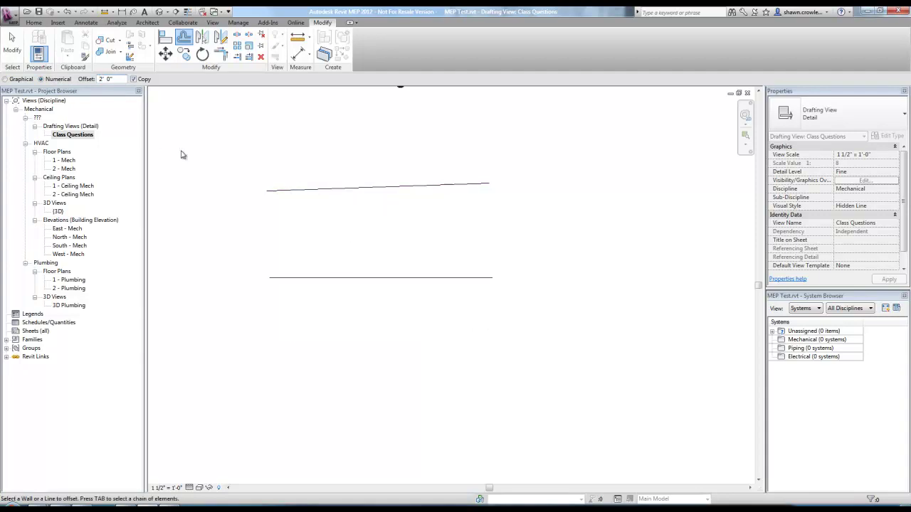
# - Switch Offset to Graphical and place a copy of the upper line below the lines
pyautogui.click(5, 79)
pyautogui.click(489, 187)
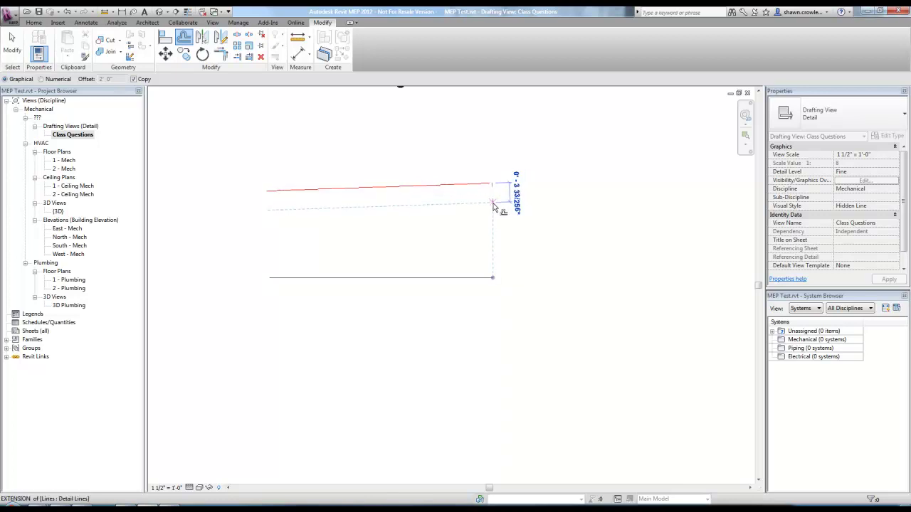
pyautogui.click(490, 327)
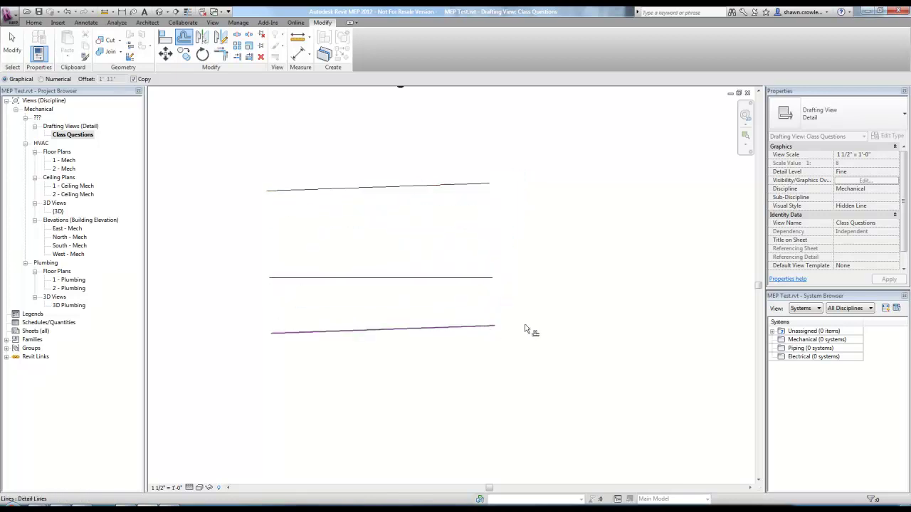
pyautogui.scroll(-4, 591, 306)
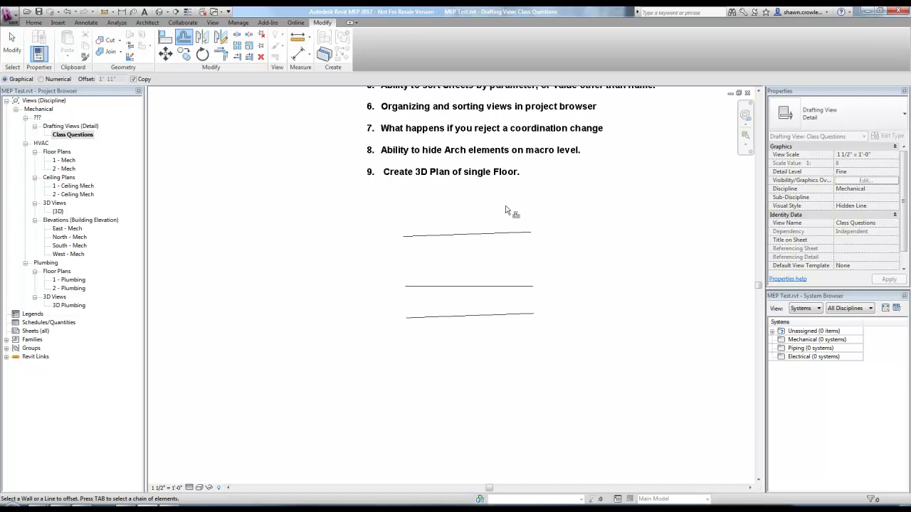
pyautogui.scroll(2, 541, 270)
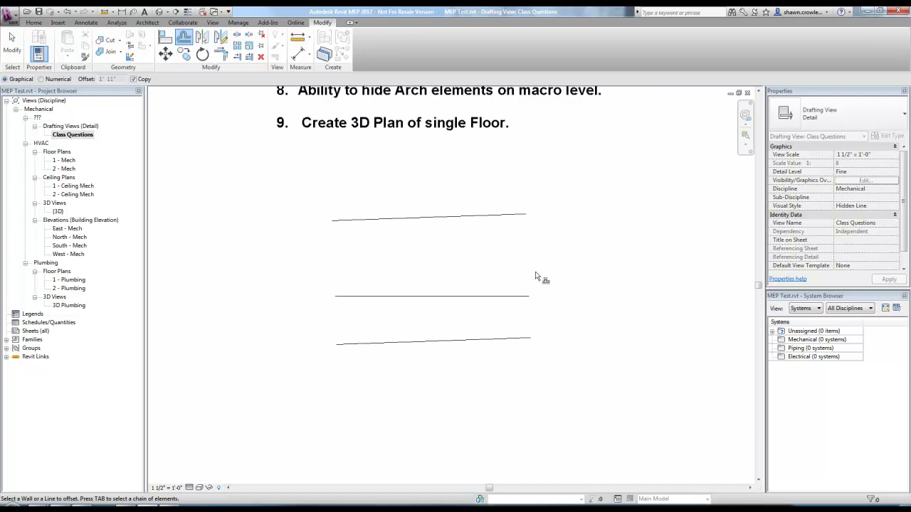
# - Turn off Copy and offset the top line down toward the middle
pyautogui.click(134, 79)
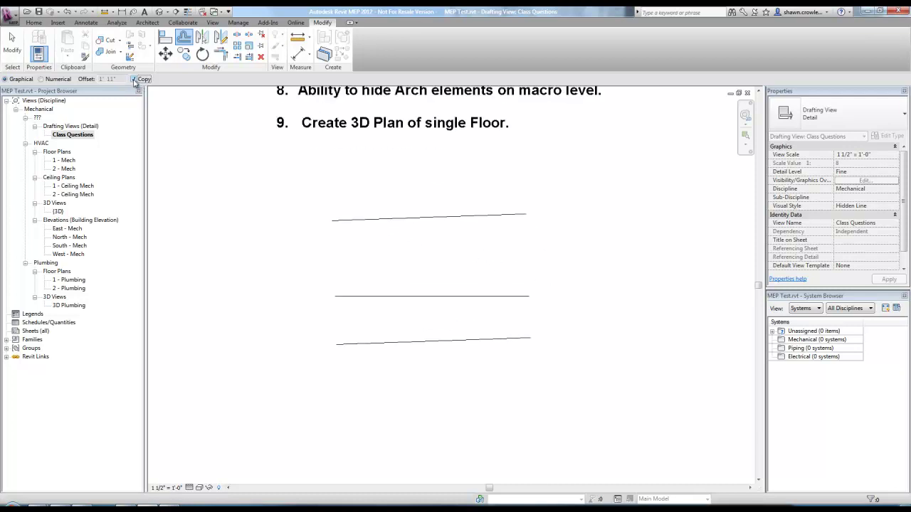
pyautogui.click(503, 217)
pyautogui.click(514, 262)
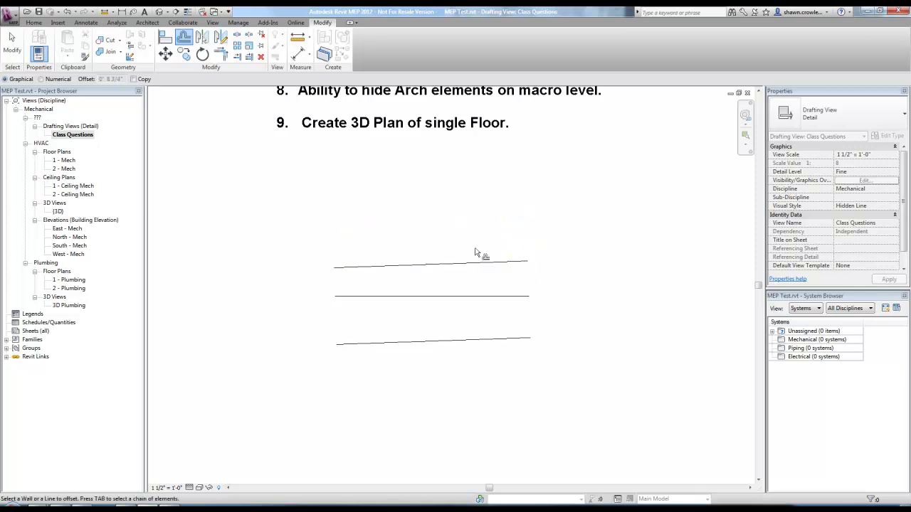
pyautogui.moveTo(366, 249); pyautogui.dragTo(337, 189, button='middle')
pyautogui.press('Escape')
# - Window-select and delete the three detail lines, then zoom to fit (ZF)
pyautogui.moveTo(269, 165); pyautogui.dragTo(543, 316)
pyautogui.press('Delete')
pyautogui.press('z')
pyautogui.press('f')
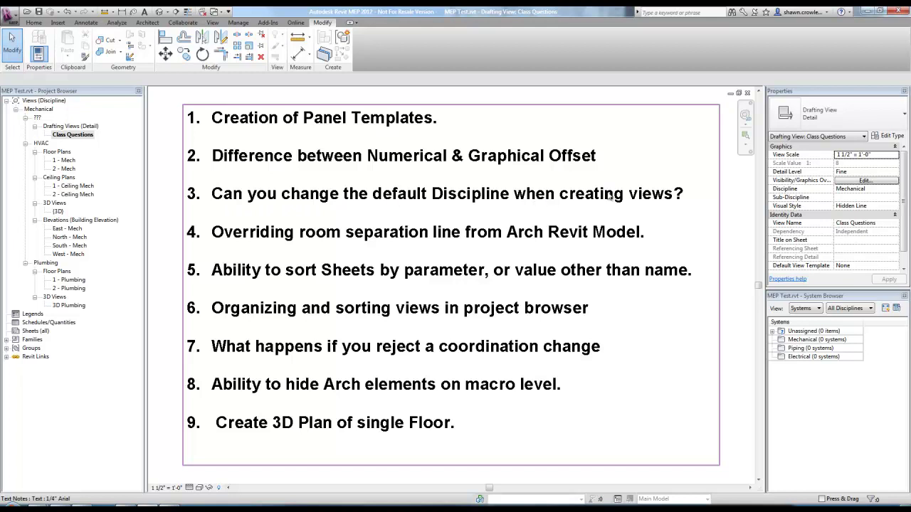
# - Reposition the question list, then open View Template Settings from the View tab's View Templates dropdown
pyautogui.moveTo(232, 173); pyautogui.dragTo(277, 164, button='middle')
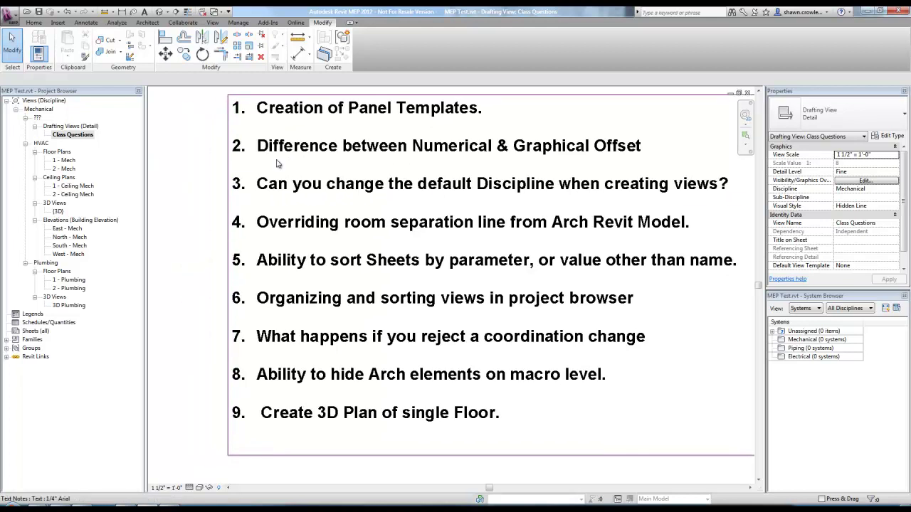
pyautogui.scroll(-3, 313, 136)
pyautogui.moveTo(316, 136); pyautogui.dragTo(344, 133, button='middle')
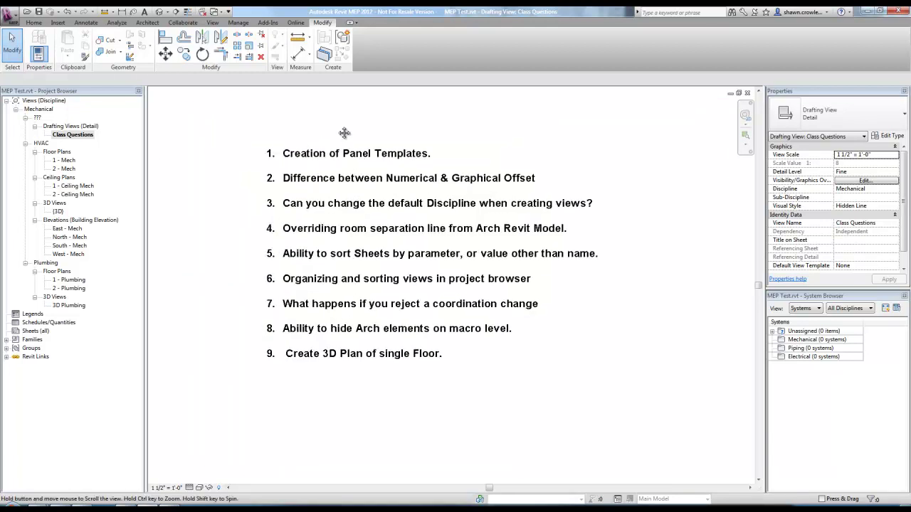
pyautogui.scroll(2, 343, 133)
pyautogui.scroll(-1, 390, 180)
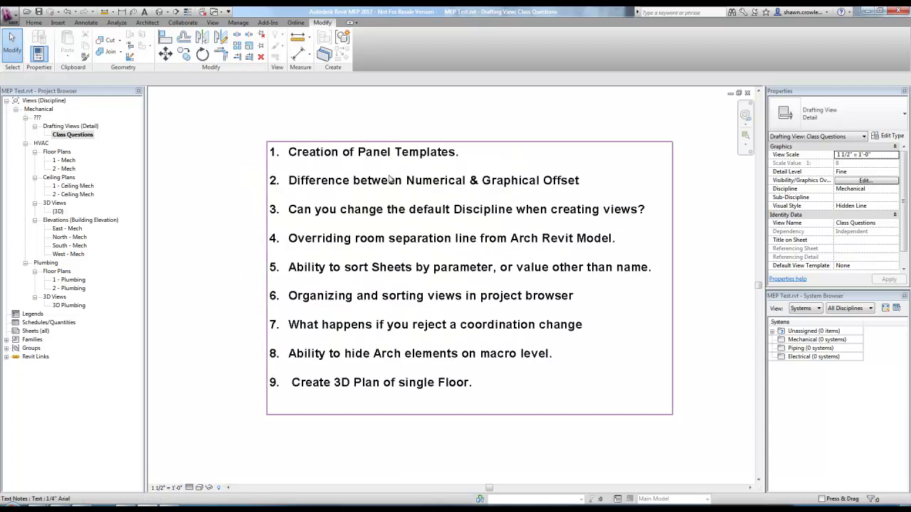
pyautogui.moveTo(390, 180); pyautogui.dragTo(358, 179, button='middle')
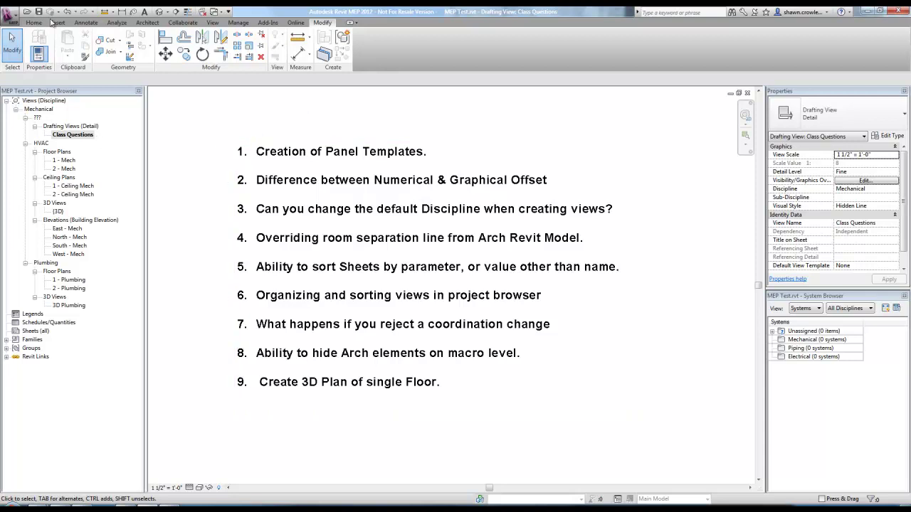
pyautogui.click(212, 22)
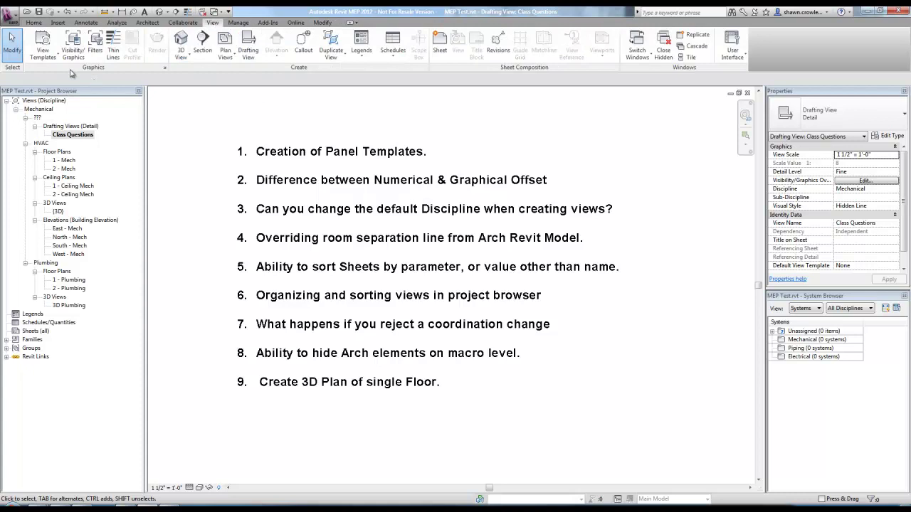
pyautogui.click(44, 56)
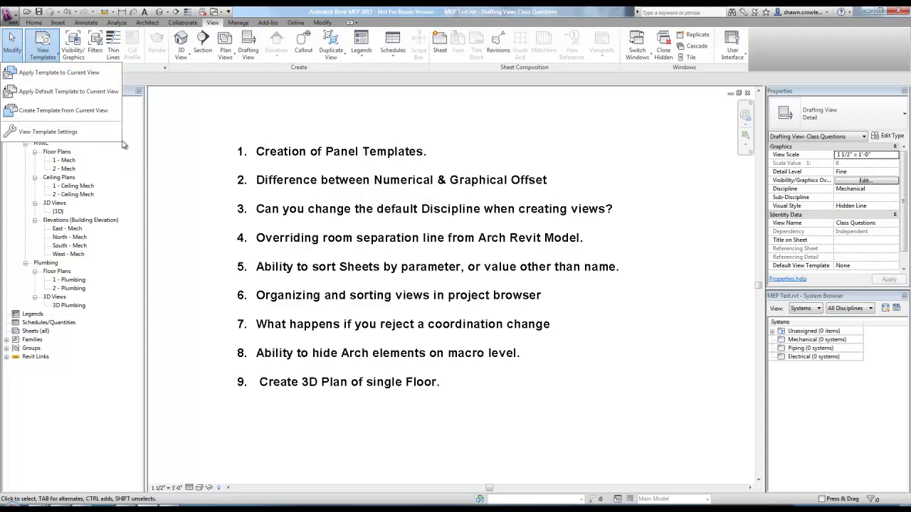
pyautogui.click(56, 133)
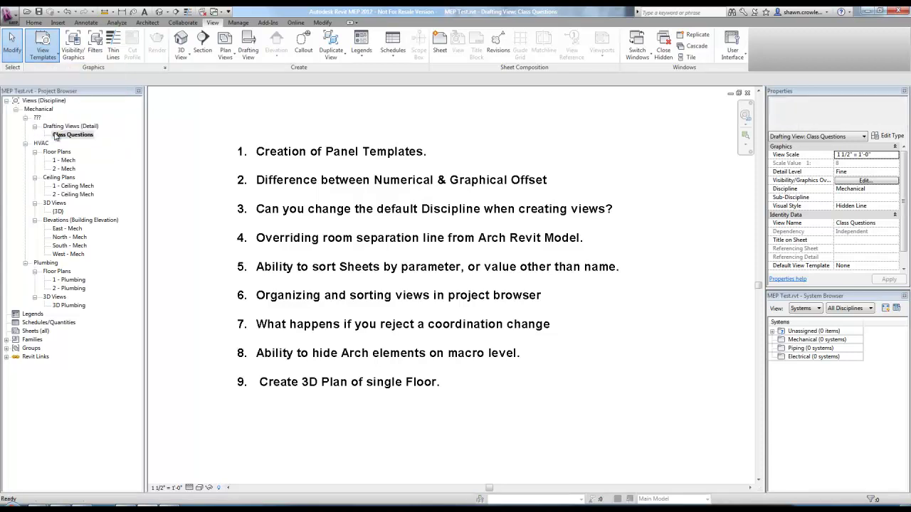
# - Duplicate the Electrical Plan template from Floor, Structural, Area Plans as 'Lighting Plan'
pyautogui.click(203, 178)
pyautogui.click(197, 204)
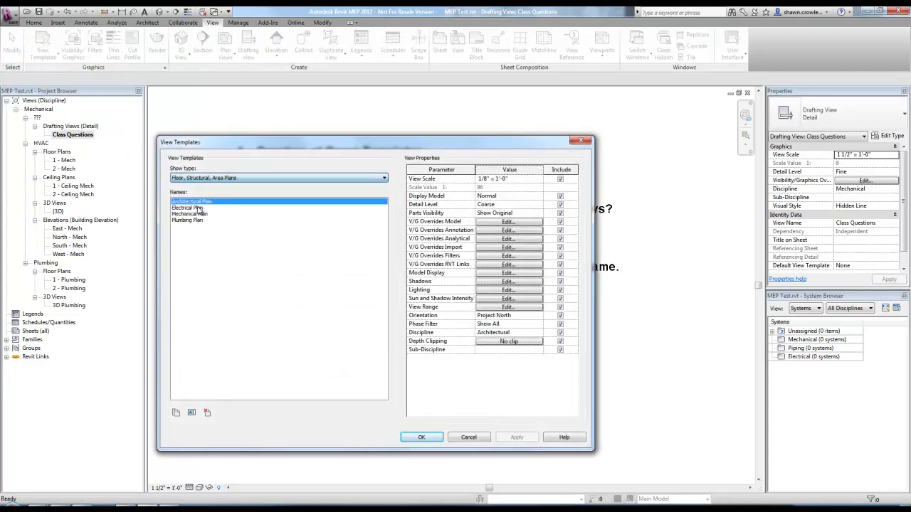
pyautogui.click(188, 208)
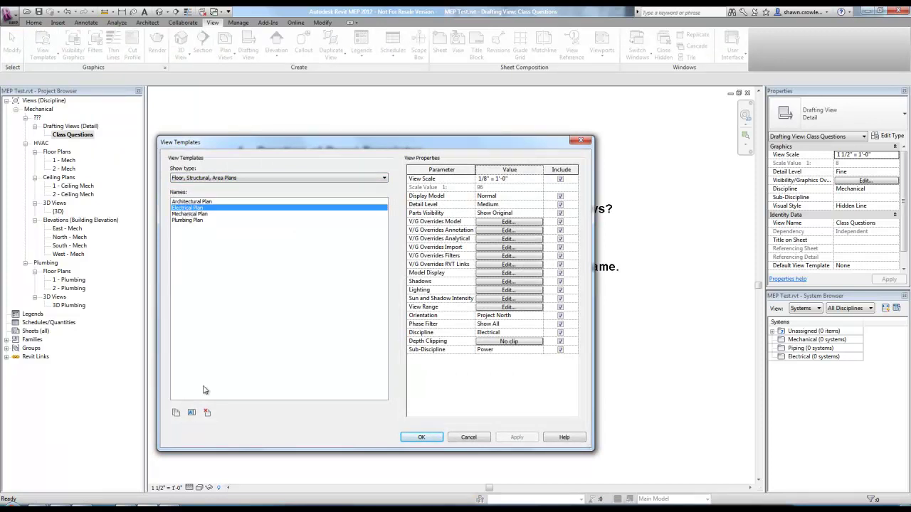
pyautogui.click(175, 412)
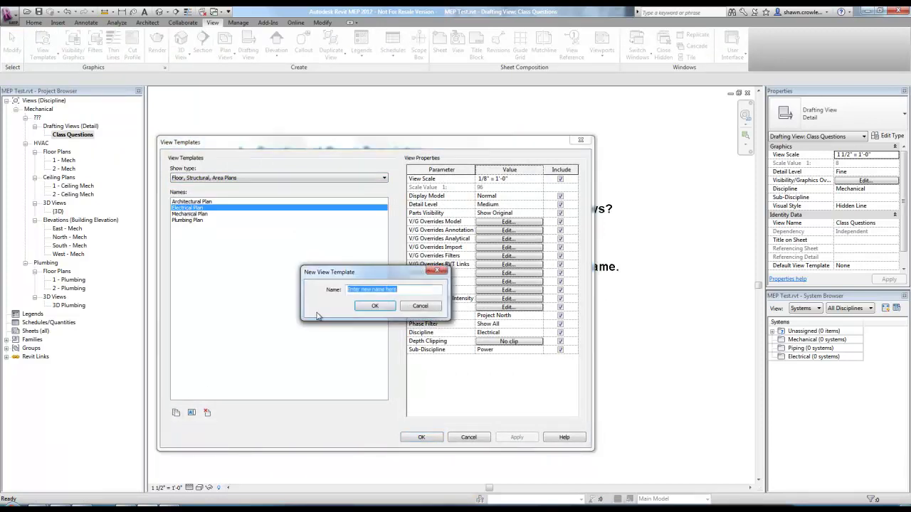
pyautogui.write('Lighting')
pyautogui.click(366, 302)
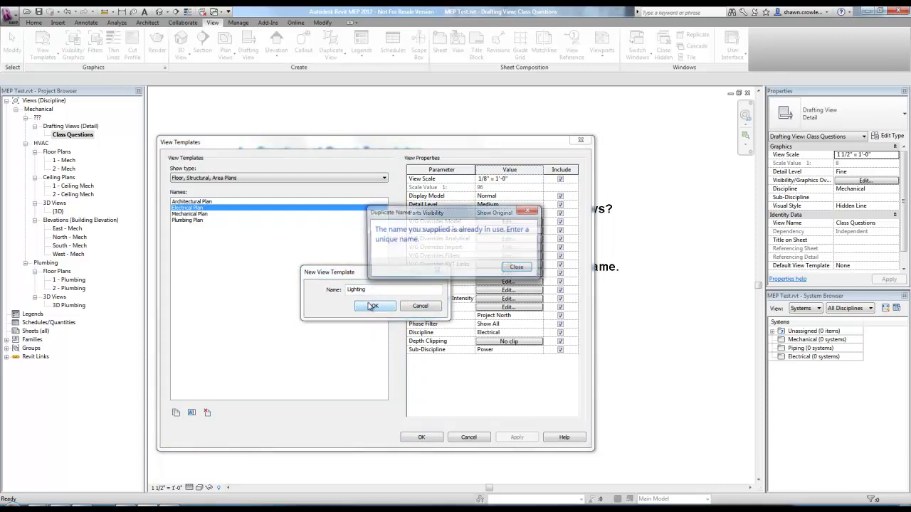
pyautogui.click(517, 268)
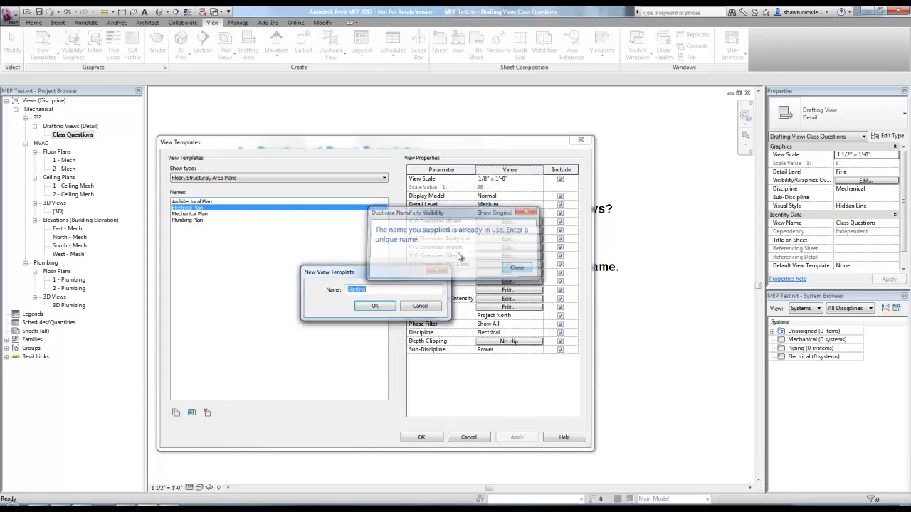
pyautogui.click(378, 288)
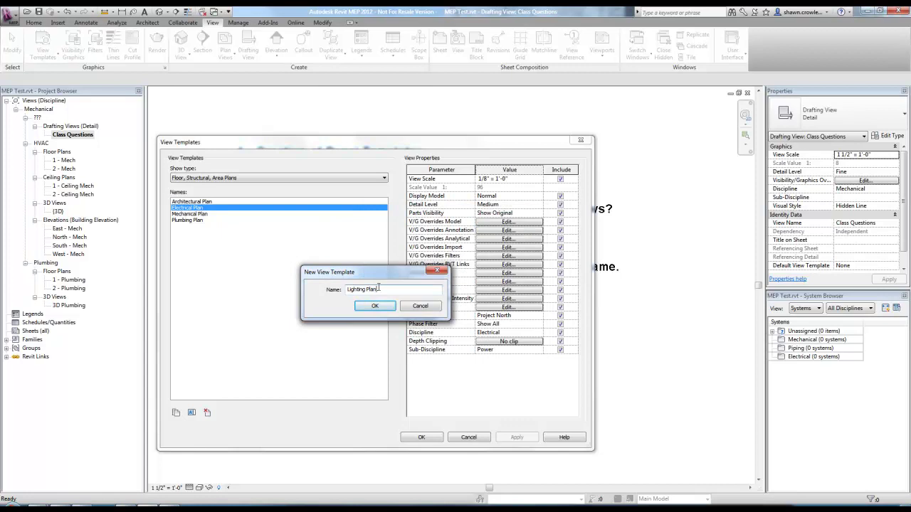
pyautogui.click(375, 305)
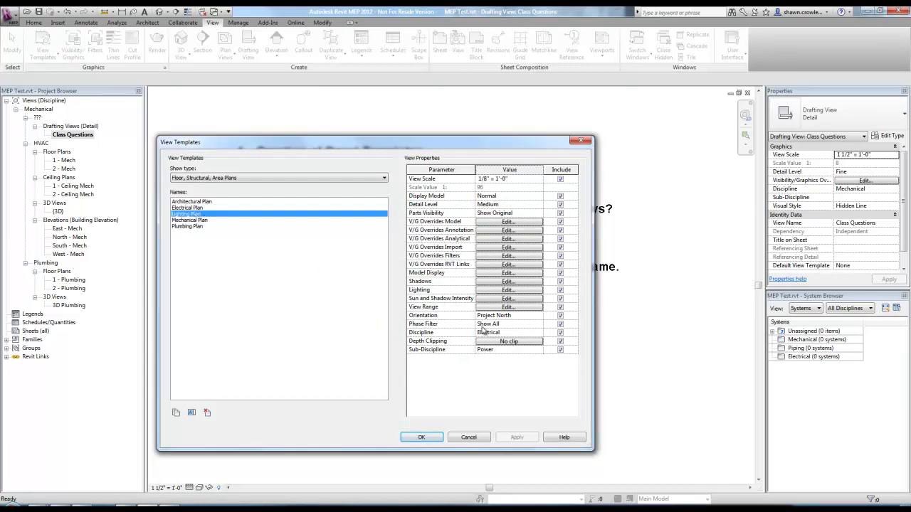
# - Set the Lighting Plan template's Sub-Discipline to Lighting
pyautogui.click(532, 349)
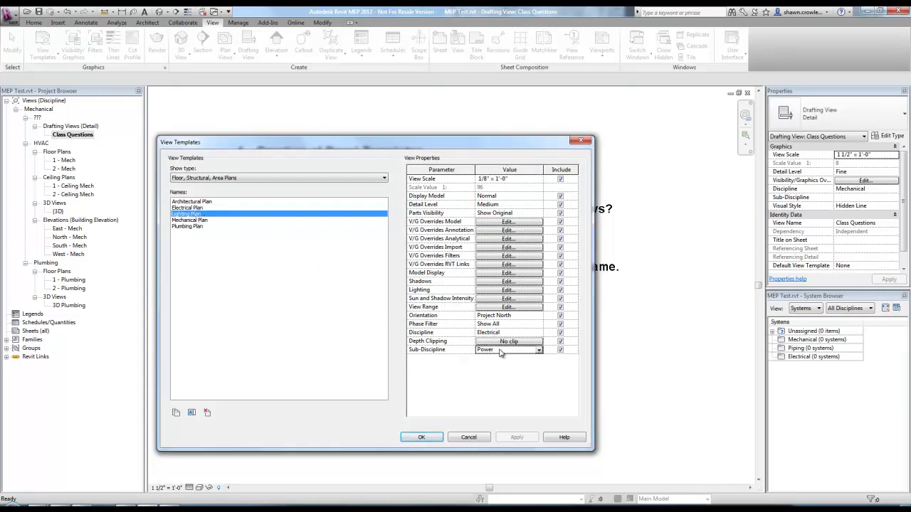
pyautogui.click(533, 350)
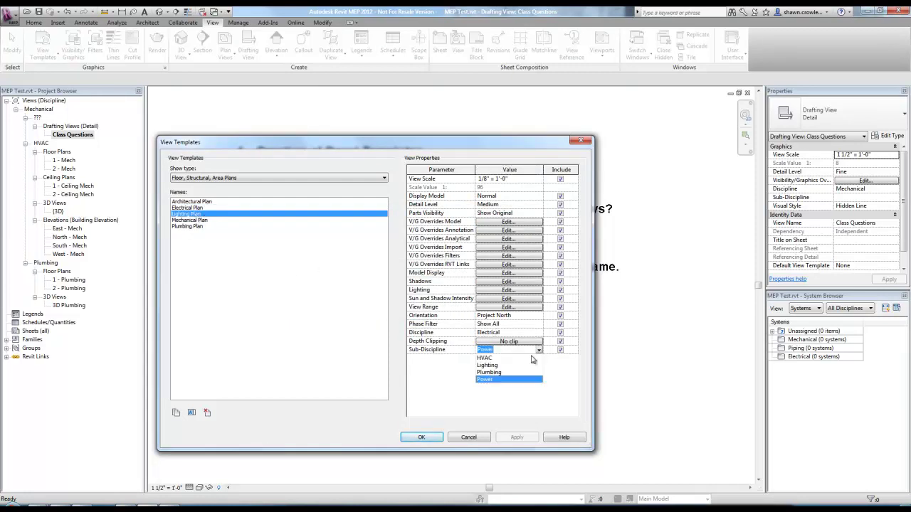
pyautogui.click(491, 365)
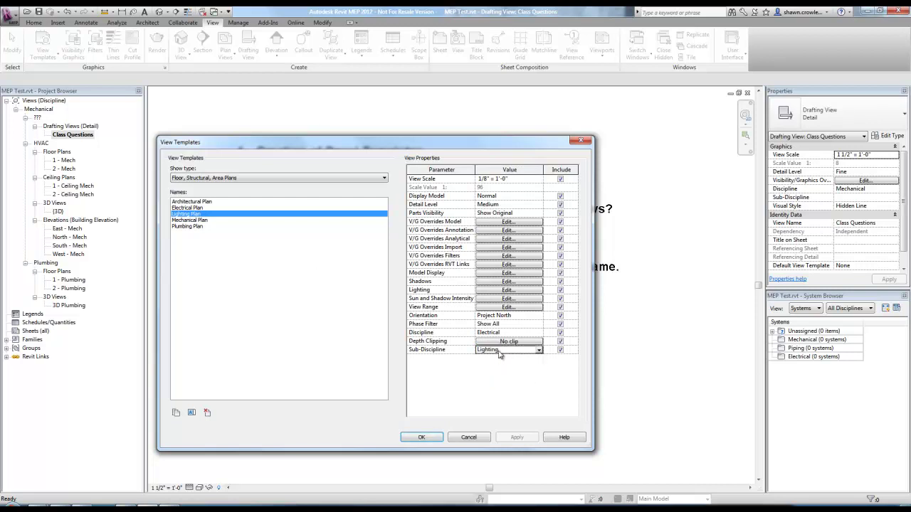
# - Save the templates, then create duplicate floor plans for Level 1, Level 2 and Mechanical 3
pyautogui.click(422, 437)
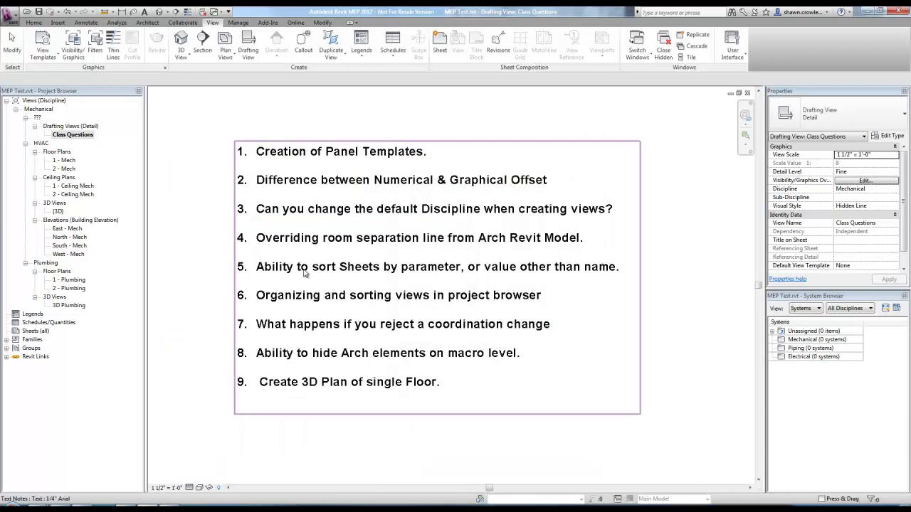
pyautogui.doubleClick(68, 254)
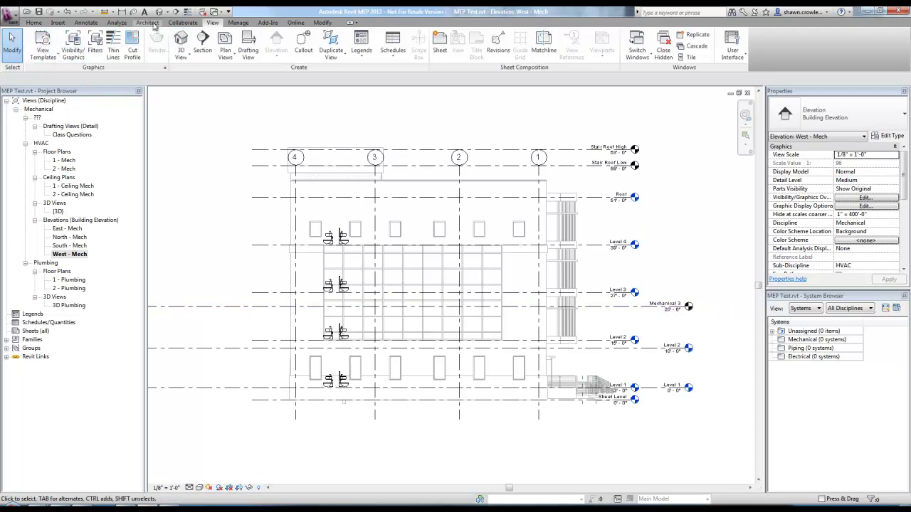
pyautogui.click(225, 44)
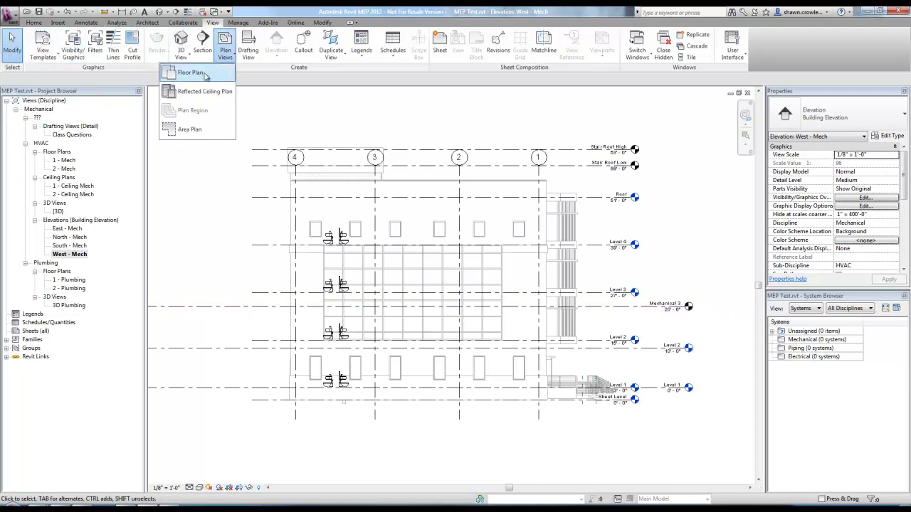
pyautogui.click(203, 70)
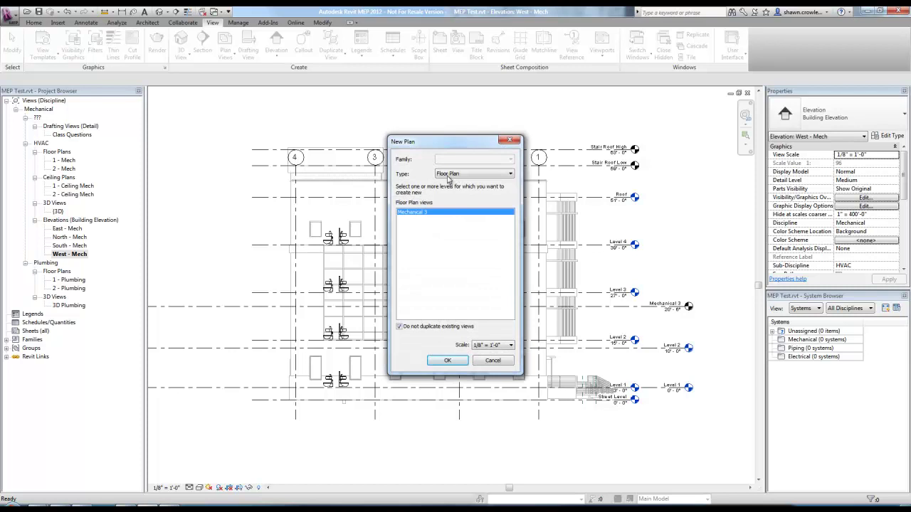
pyautogui.click(455, 175)
pyautogui.click(399, 328)
pyautogui.click(407, 212)
pyautogui.keyDown('shift'); pyautogui.click(418, 224); pyautogui.keyUp('shift')
pyautogui.click(450, 361)
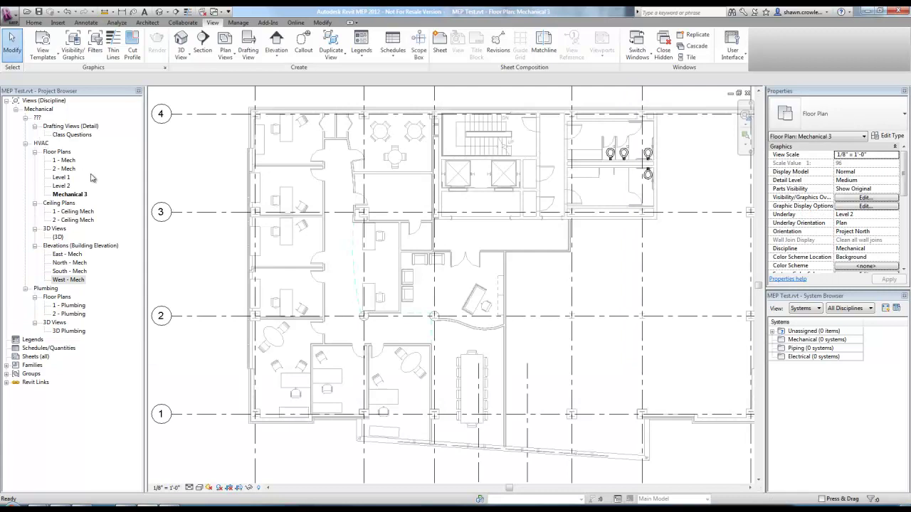
# - Apply the Lighting Plan view template to the Level 1, Level 2 and Mechanical 3 plans
pyautogui.click(61, 177)
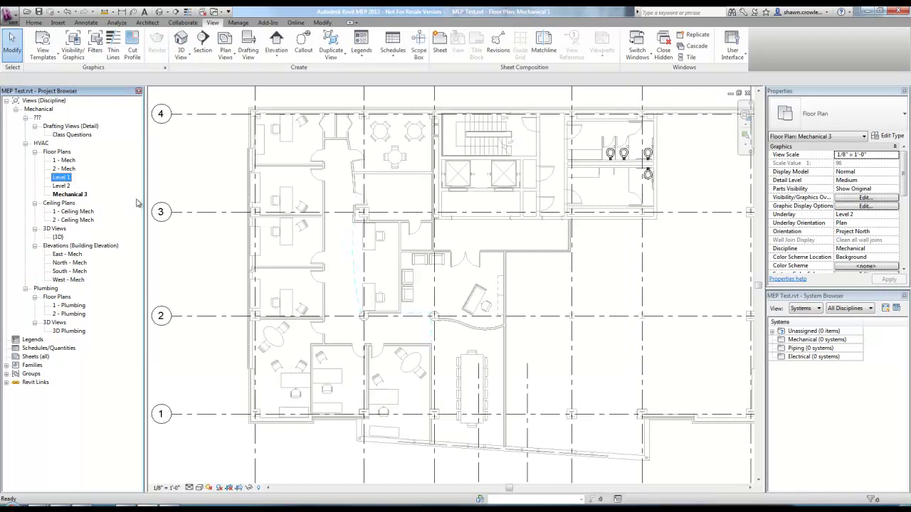
pyautogui.keyDown('shift'); pyautogui.click(77, 194); pyautogui.keyUp('shift')
pyautogui.rightClick(65, 182)
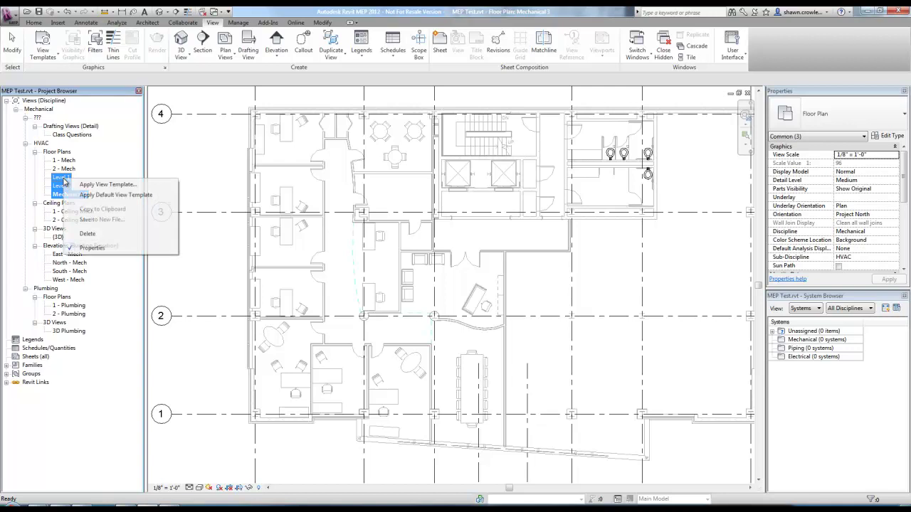
pyautogui.click(100, 183)
pyautogui.click(186, 213)
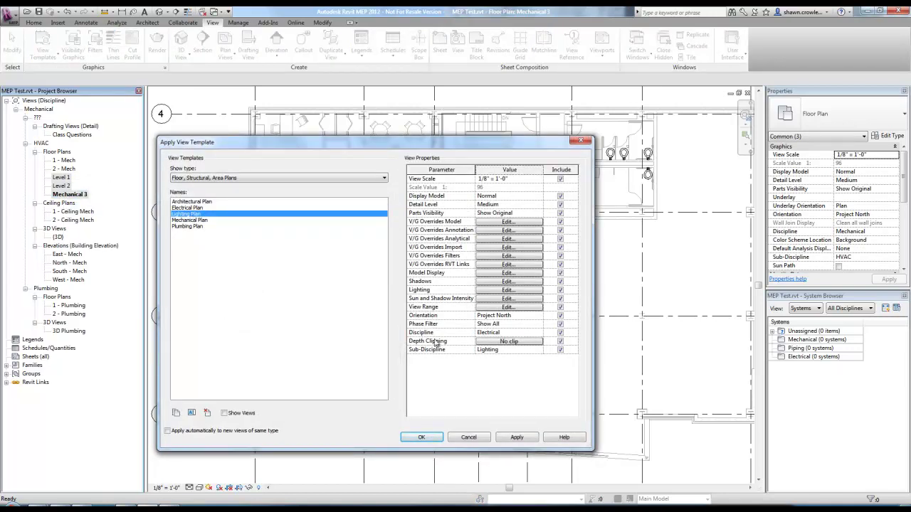
pyautogui.click(517, 437)
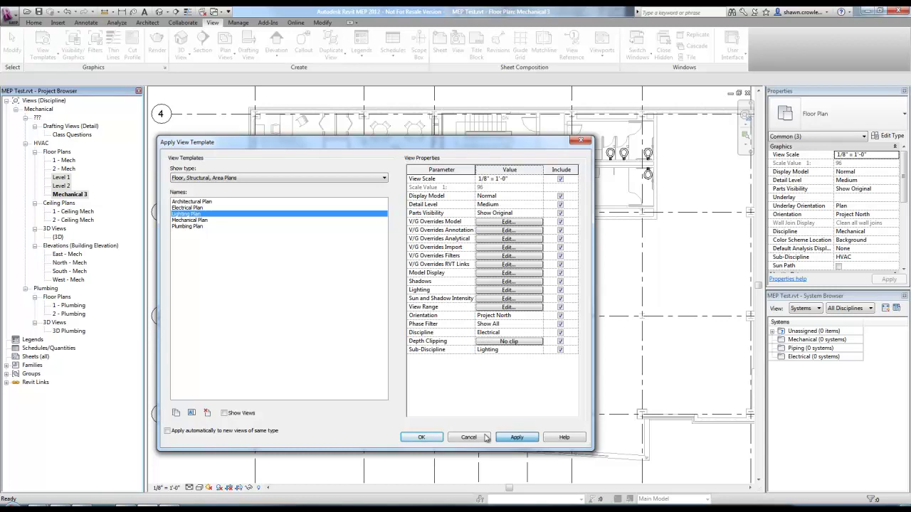
pyautogui.click(422, 437)
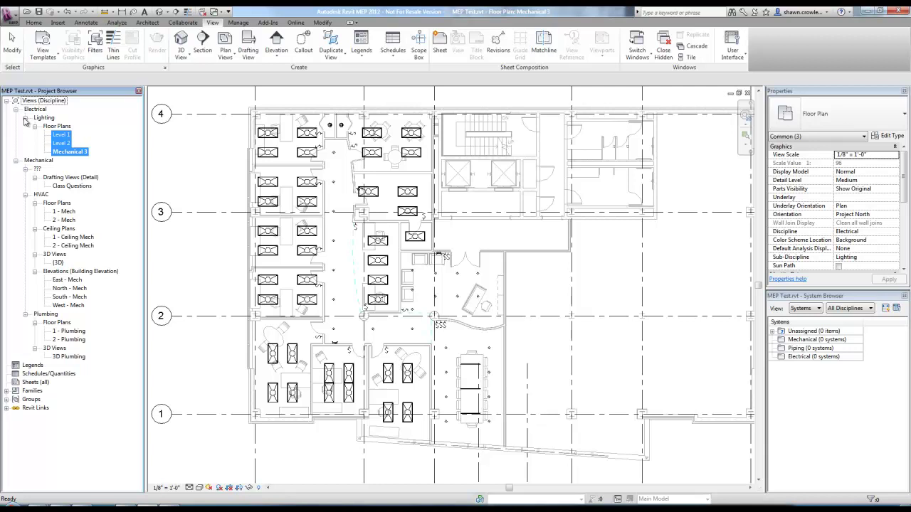
# - Select the Level 1 plan, start renaming it with F2, and cancel the Rename View dialog
pyautogui.click(63, 137)
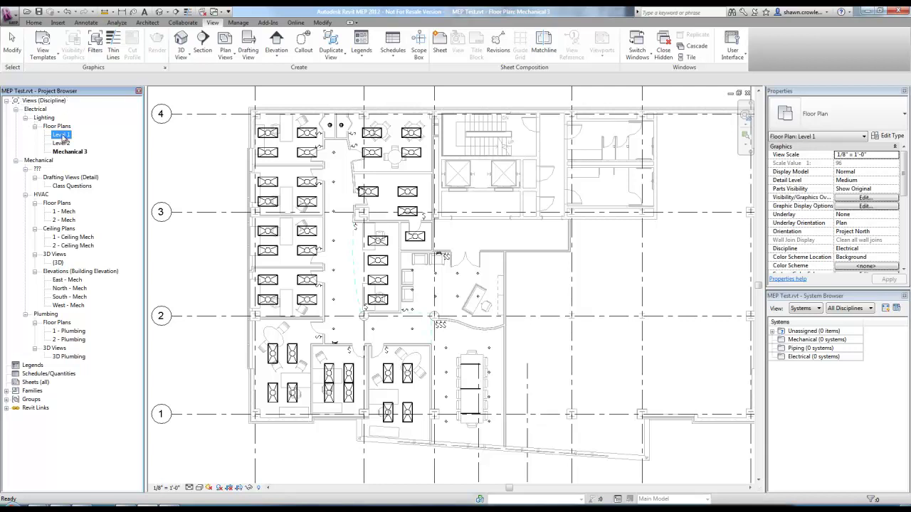
pyautogui.press('2')
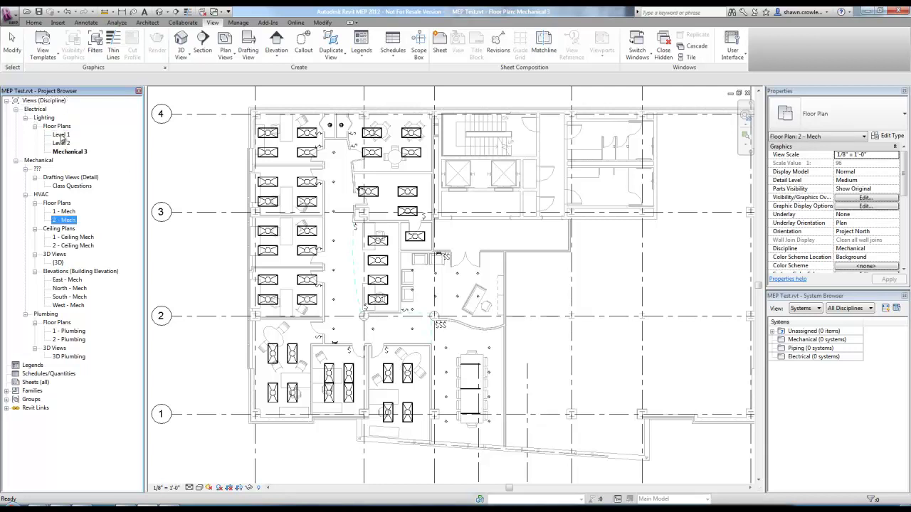
pyautogui.click(63, 135)
pyautogui.press('F2')
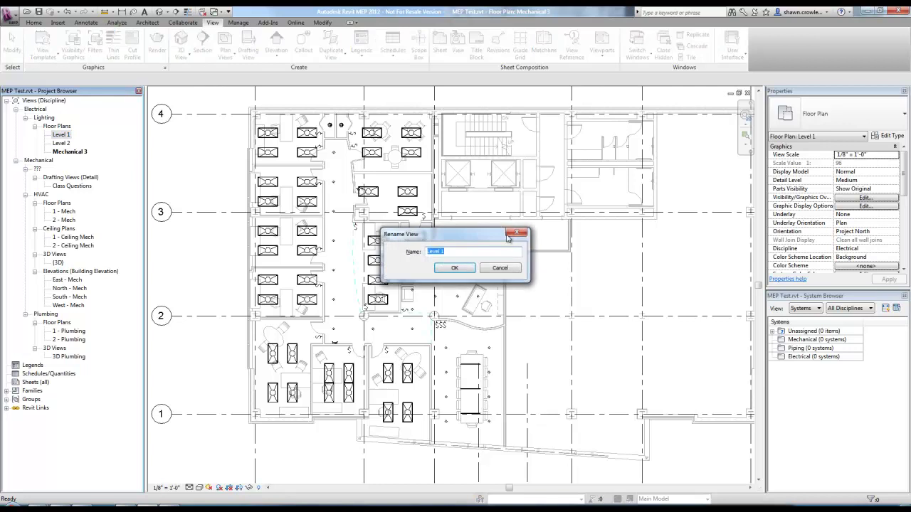
pyautogui.click(517, 235)
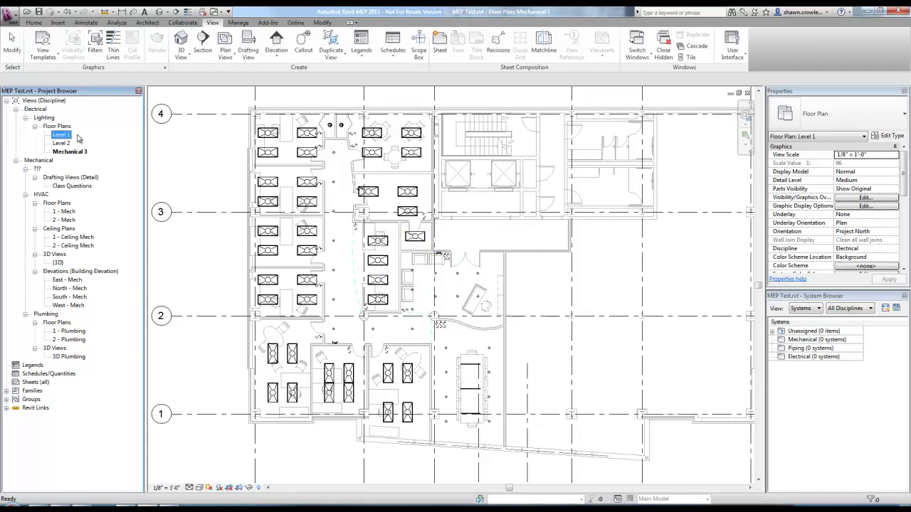
# - In the South - Mech elevation, align Mechanical 3 to Level 3 and drag it up to 24'-0"
pyautogui.doubleClick(59, 187)
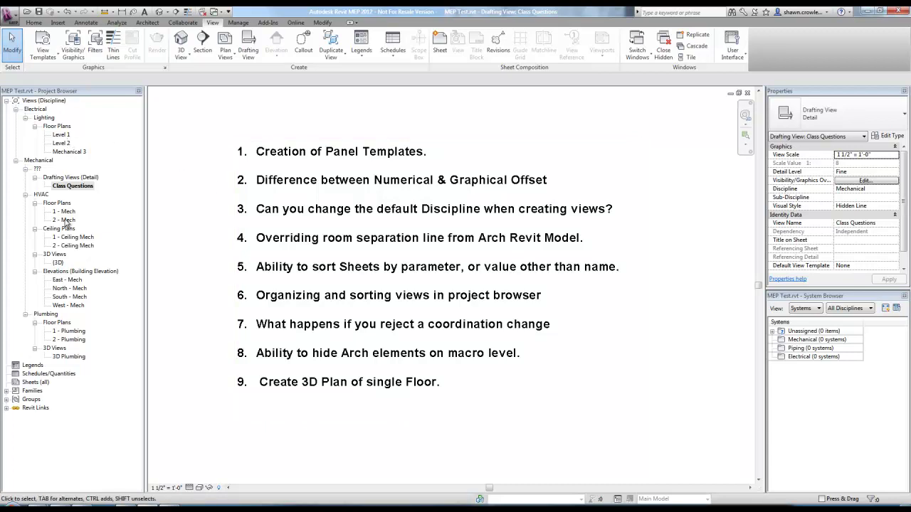
pyautogui.doubleClick(69, 297)
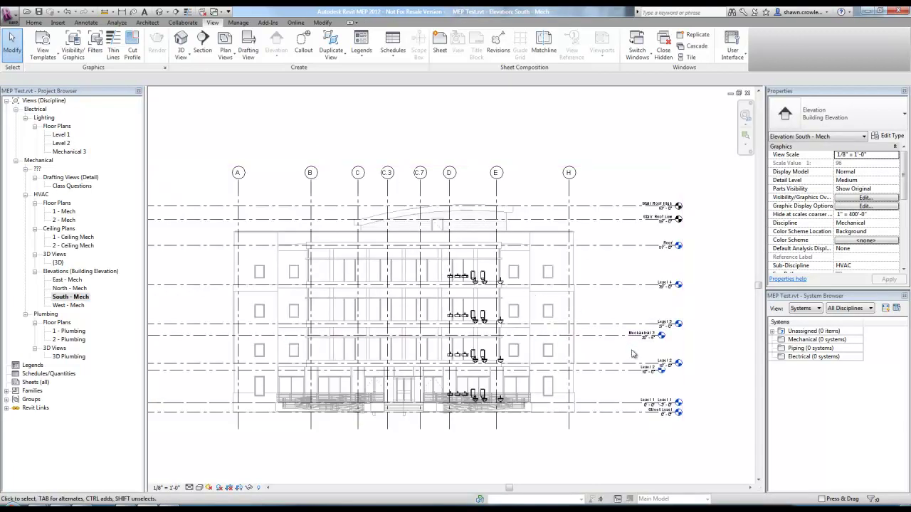
pyautogui.scroll(2, 631, 349)
pyautogui.press('l')
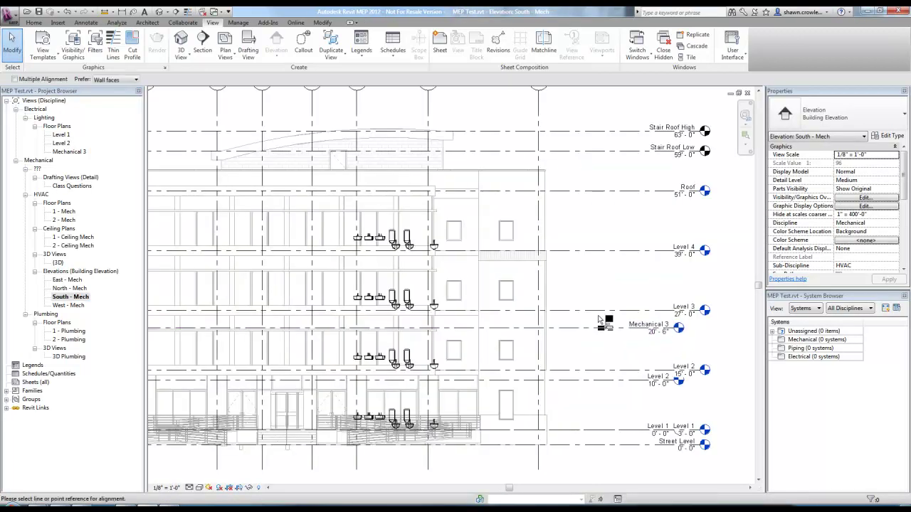
pyautogui.click(602, 310)
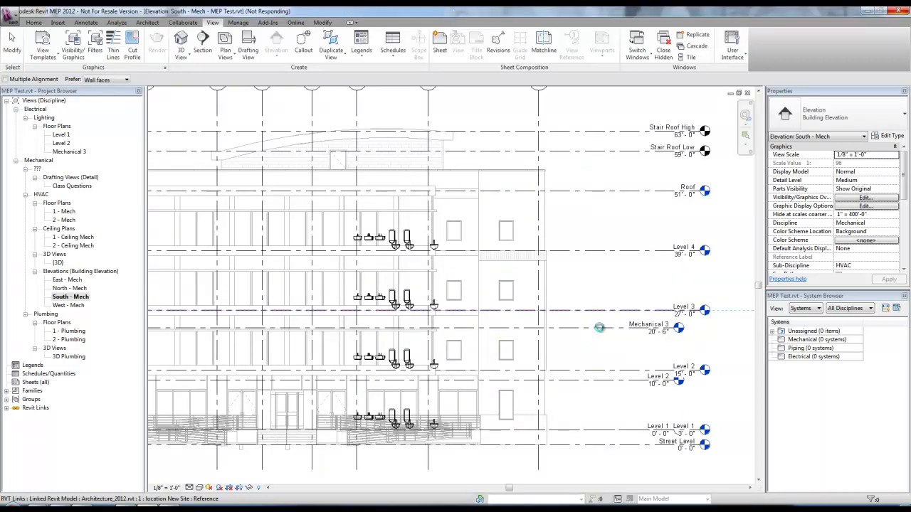
pyautogui.click(599, 327)
pyautogui.press('Escape')
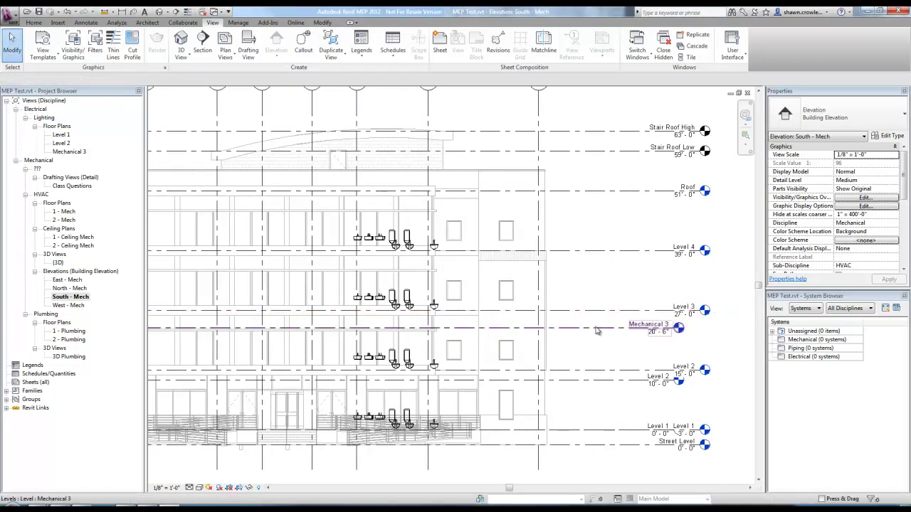
pyautogui.moveTo(602, 333); pyautogui.dragTo(633, 311)
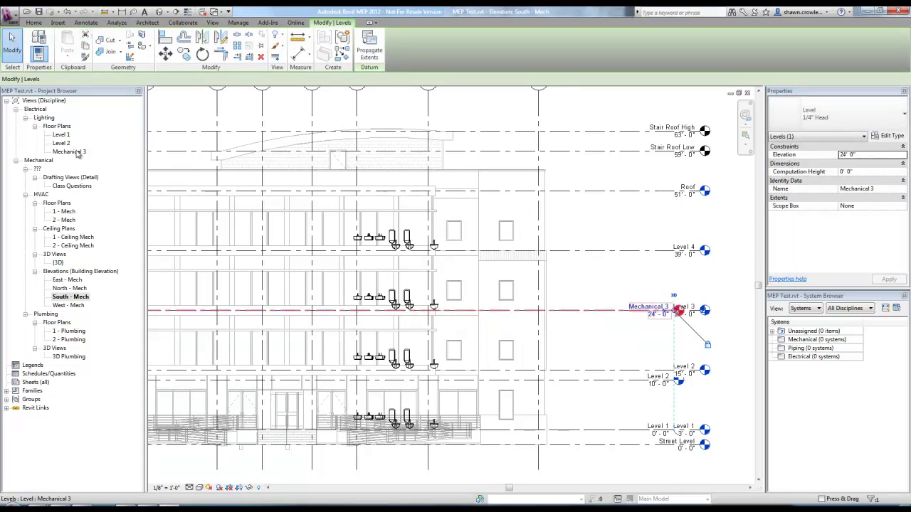
# - Create another floor plan for the Mechanical 3 level, allowing duplicate views
pyautogui.click(71, 153)
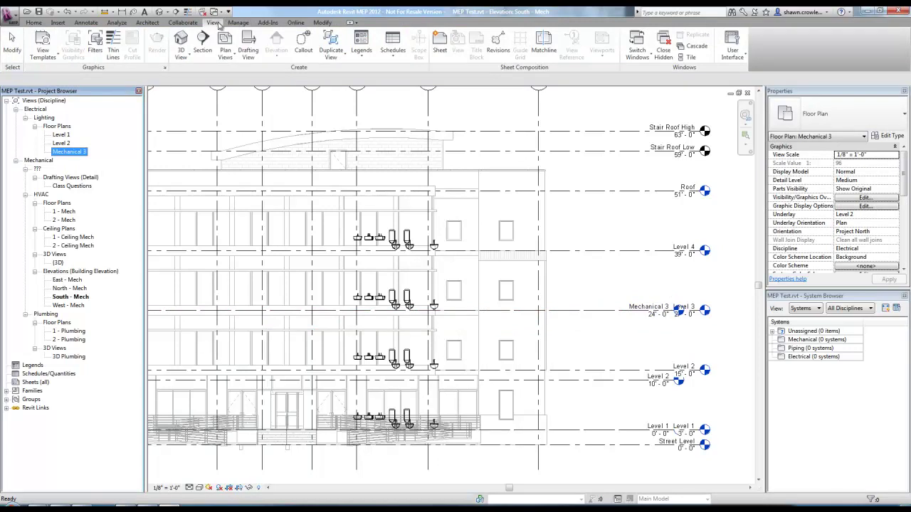
pyautogui.click(225, 53)
pyautogui.click(184, 68)
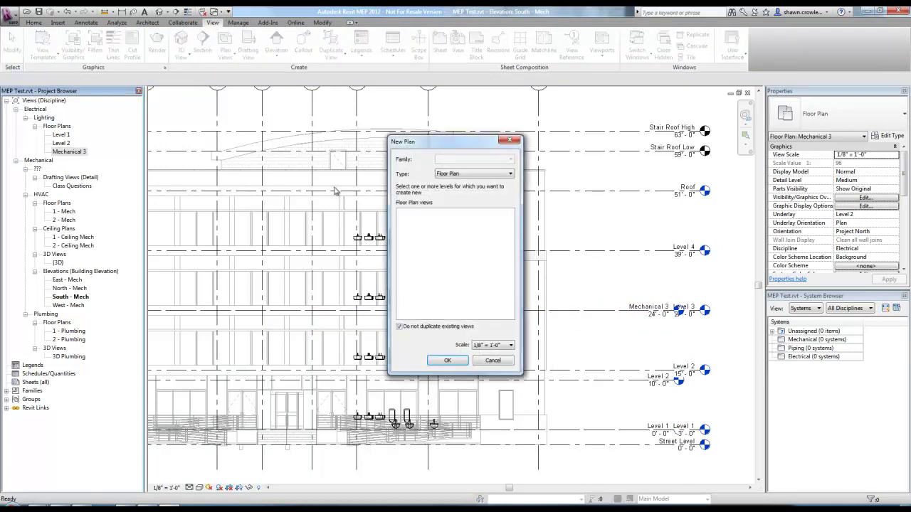
pyautogui.click(400, 328)
pyautogui.click(416, 226)
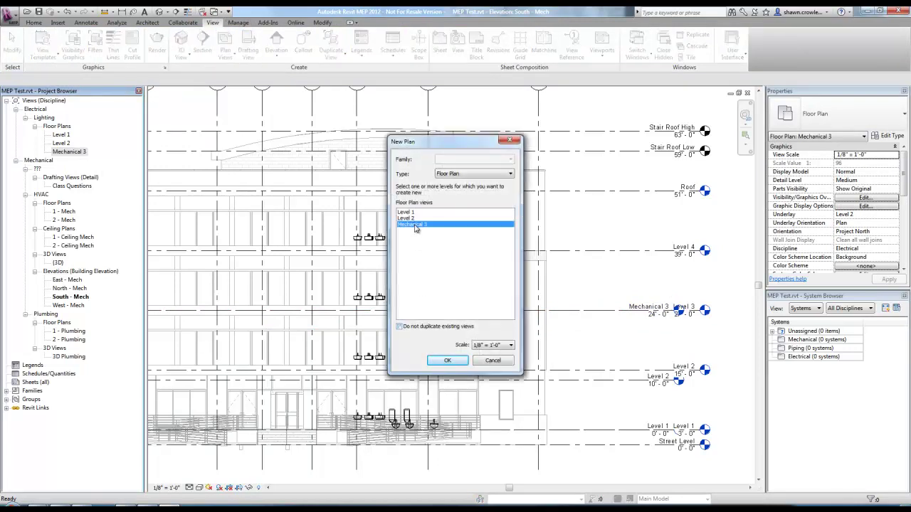
pyautogui.click(451, 362)
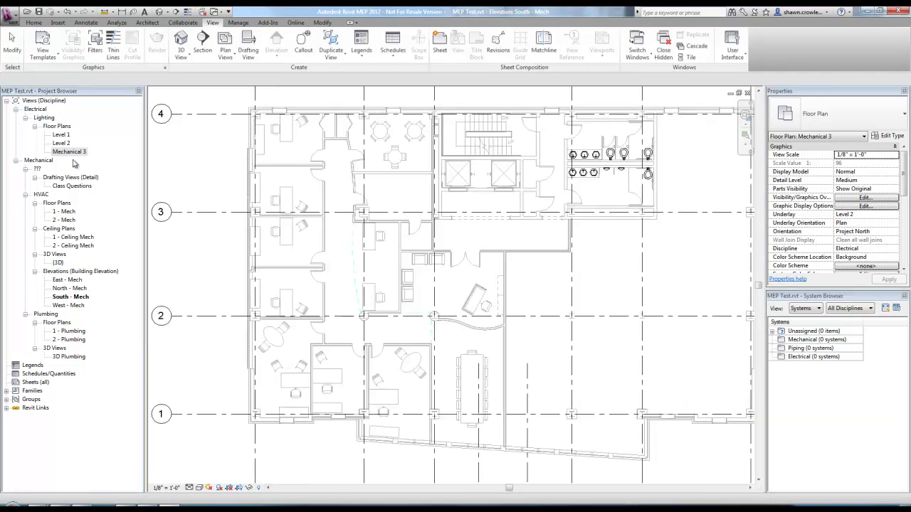
# - Open Mechanical 3(1) and make the linked Architecture_2012 model's type Room Bounding
pyautogui.click(81, 229)
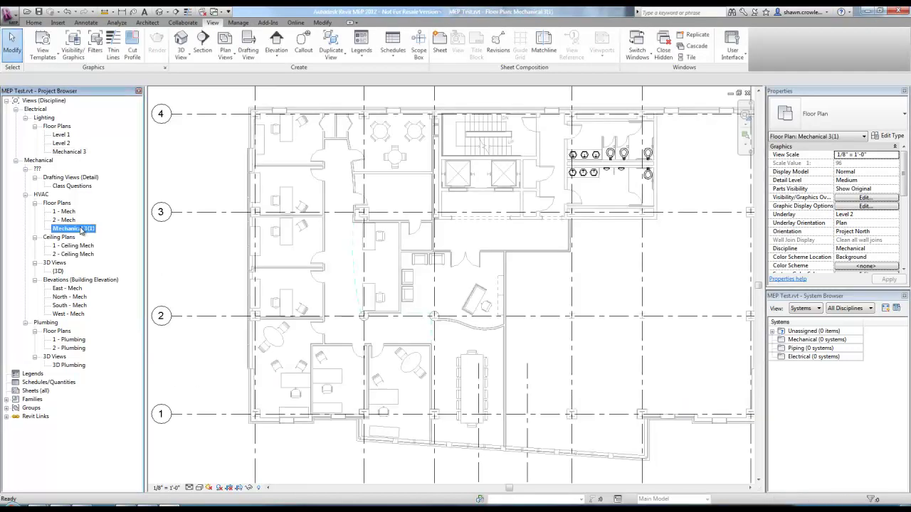
pyautogui.scroll(3, 359, 247)
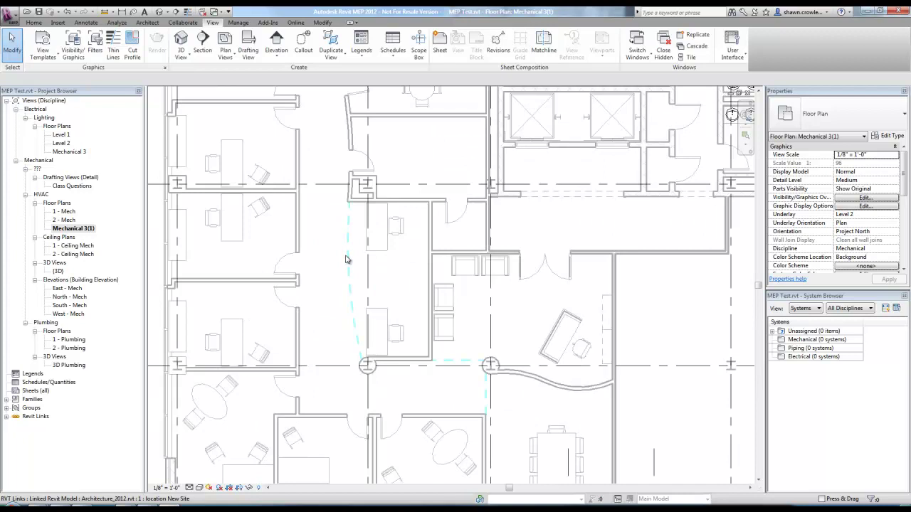
pyautogui.scroll(-1, 359, 247)
pyautogui.click(616, 179)
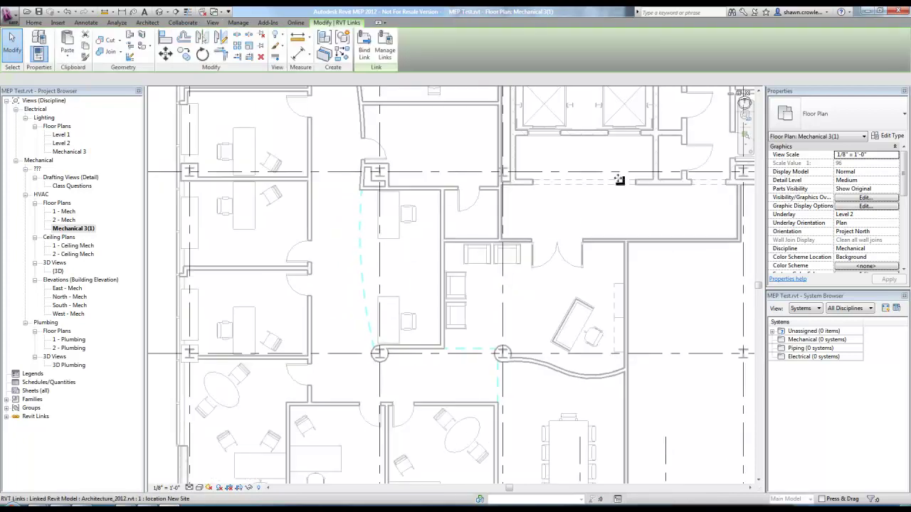
pyautogui.click(889, 135)
pyautogui.click(470, 186)
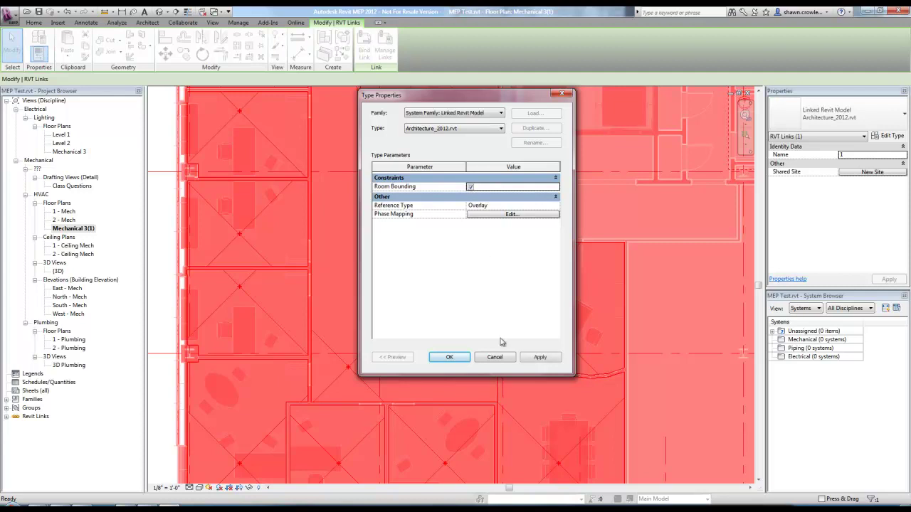
pyautogui.click(460, 358)
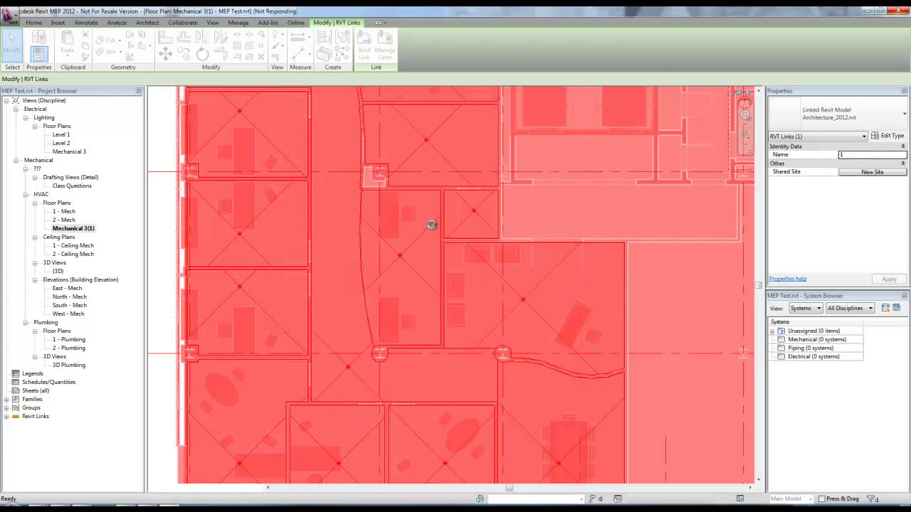
pyautogui.scroll(-5, 422, 228)
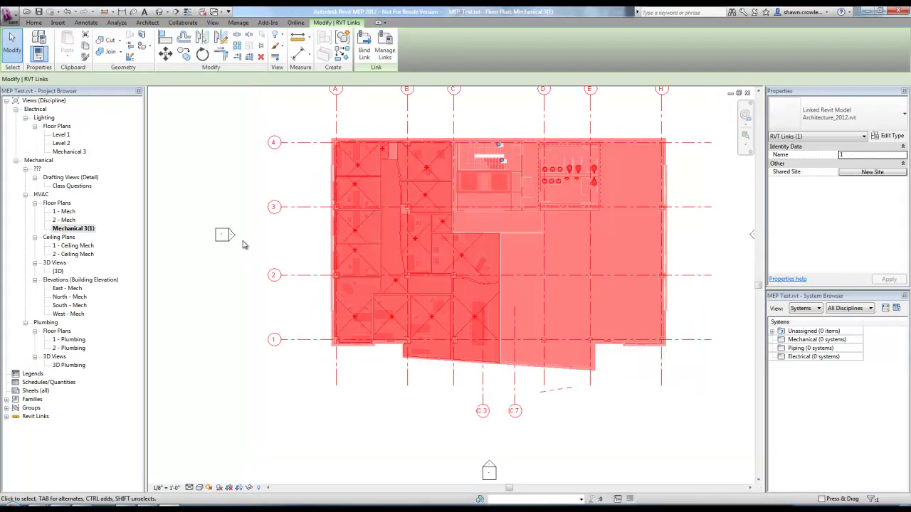
pyautogui.click(300, 236)
pyautogui.scroll(3, 355, 183)
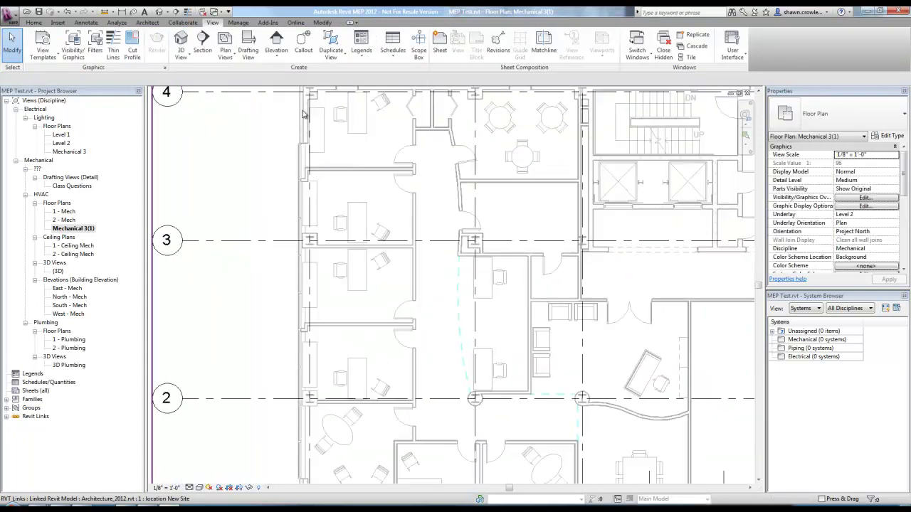
pyautogui.moveTo(427, 136); pyautogui.dragTo(423, 205, button='middle')
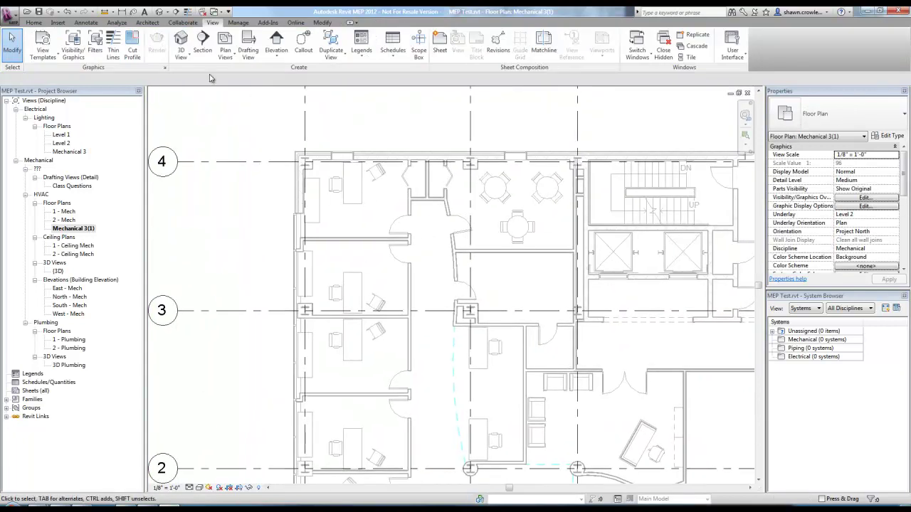
# - Place spaces 1 and 2 in the top-left office and the adjacent meeting room
pyautogui.click(117, 22)
pyautogui.click(38, 44)
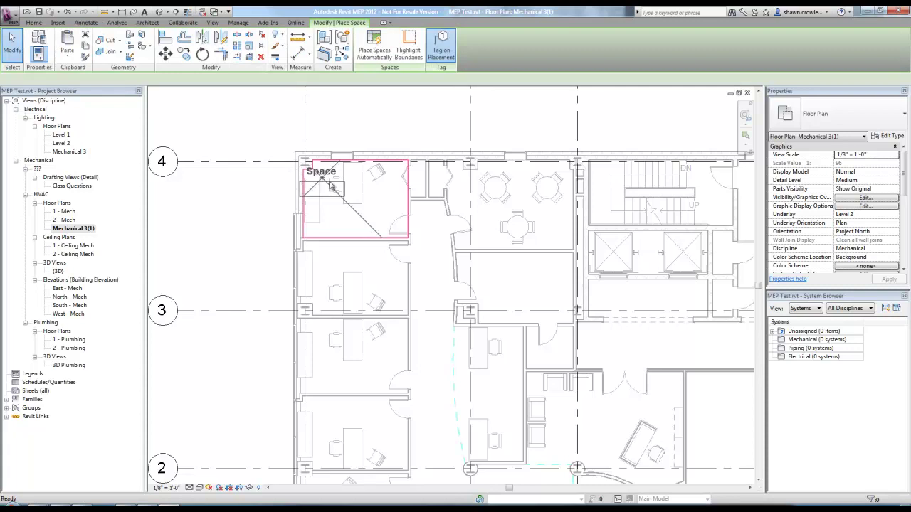
pyautogui.click(357, 200)
pyautogui.click(511, 209)
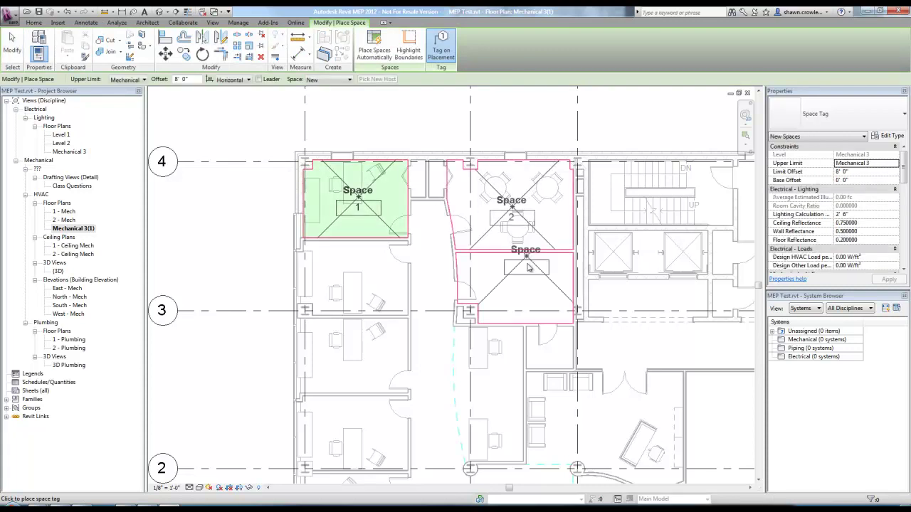
# - Place spaces 3 and 4 in the curved-wall office and the office to its left, then end the tool
pyautogui.moveTo(529, 267); pyautogui.dragTo(525, 99, button='middle')
pyautogui.scroll(2, 491, 214)
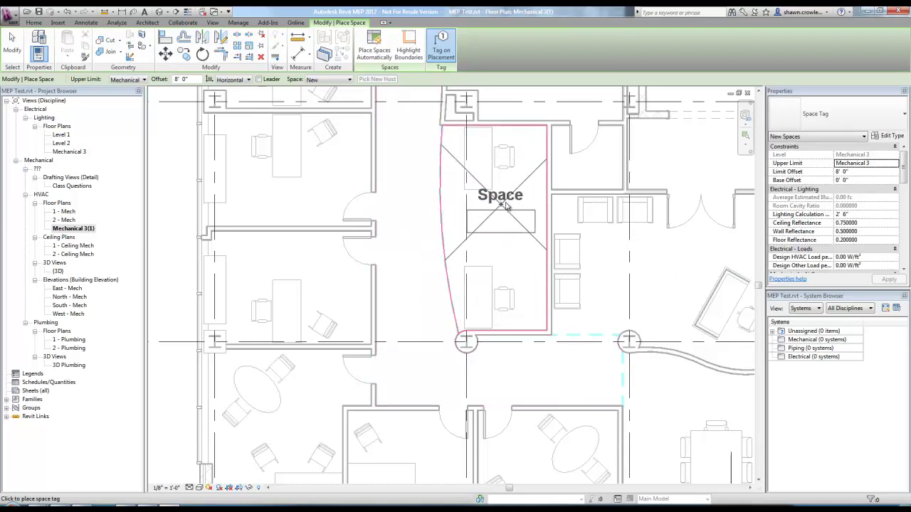
pyautogui.scroll(-4, 466, 206)
pyautogui.scroll(2, 478, 244)
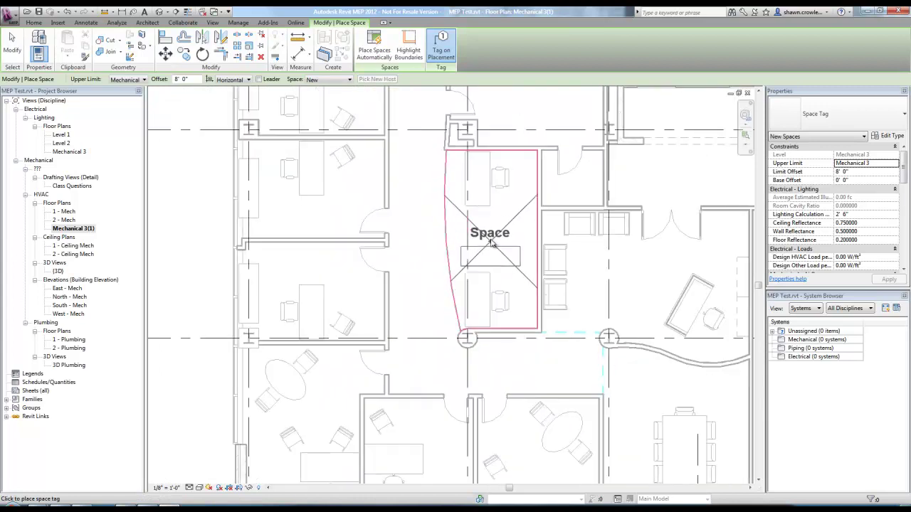
pyautogui.scroll(1, 492, 234)
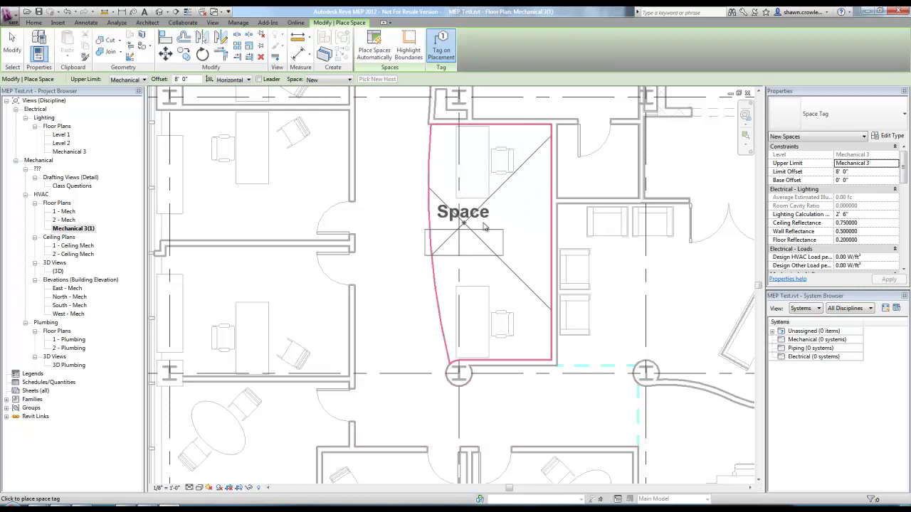
pyautogui.scroll(-1, 485, 243)
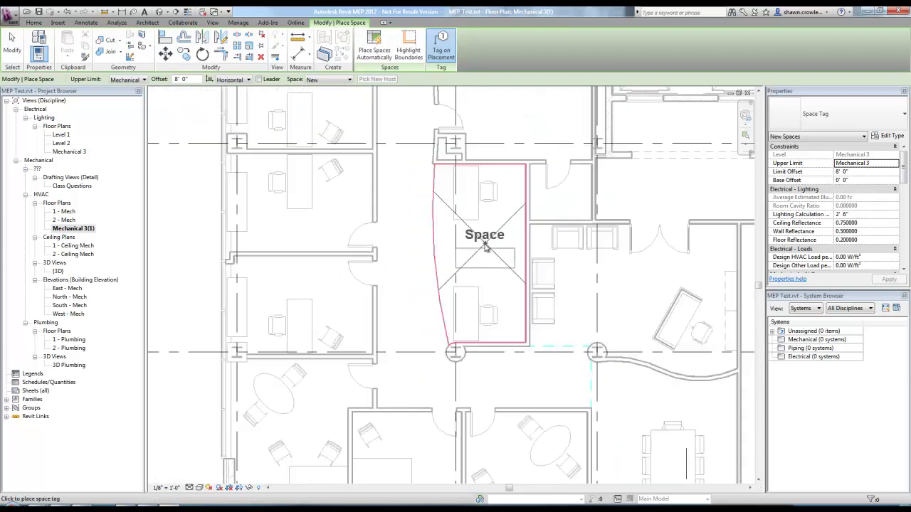
pyautogui.scroll(-1, 485, 245)
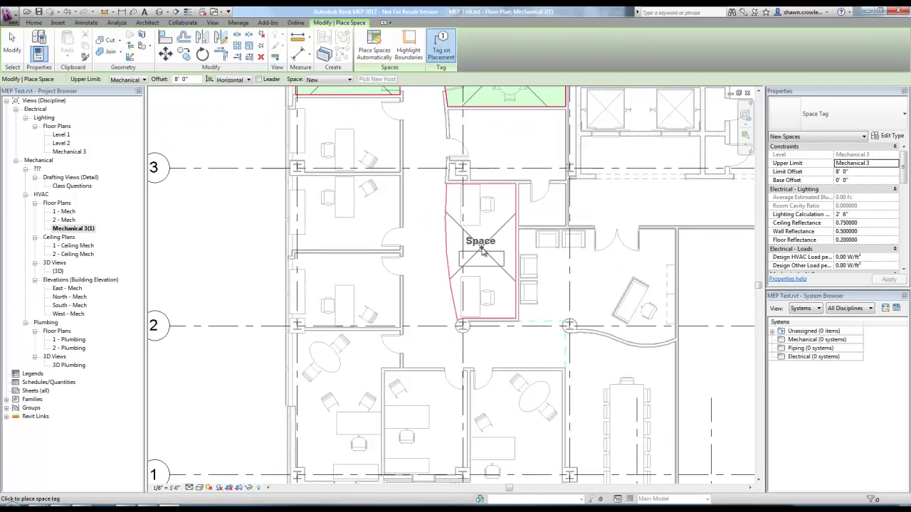
pyautogui.scroll(2, 482, 246)
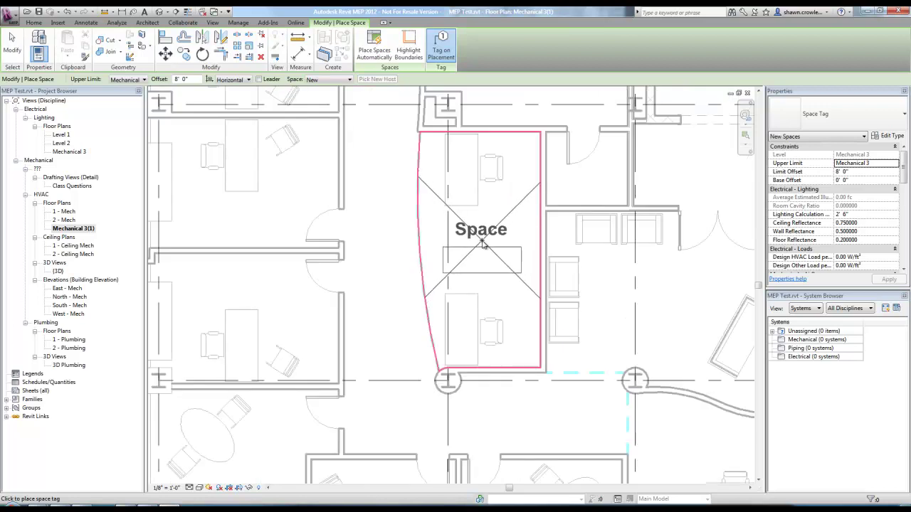
pyautogui.click(482, 245)
pyautogui.click(244, 201)
pyautogui.scroll(-2, 327, 210)
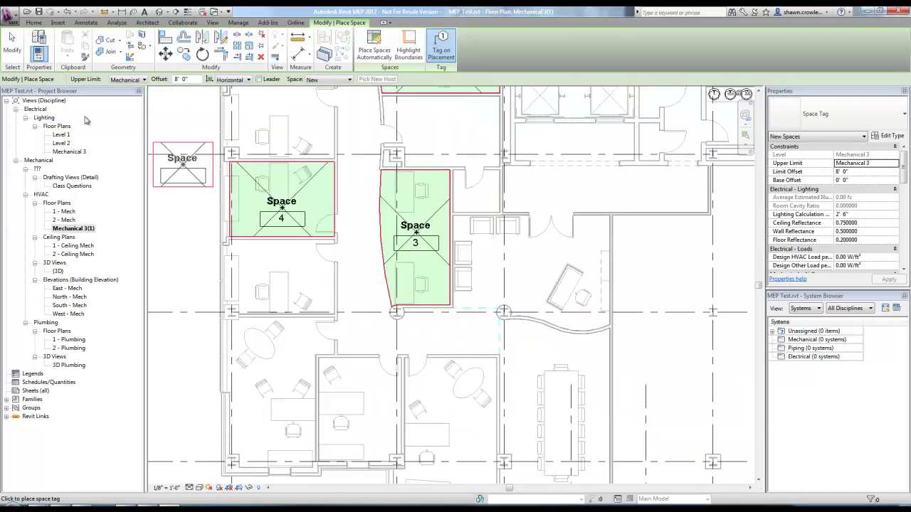
pyautogui.click(14, 47)
pyautogui.click(650, 163)
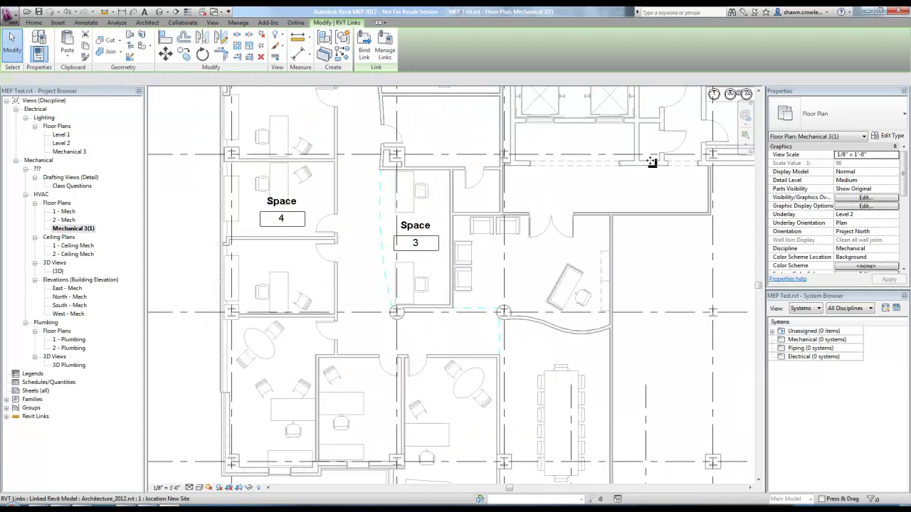
pyautogui.doubleClick(597, 195)
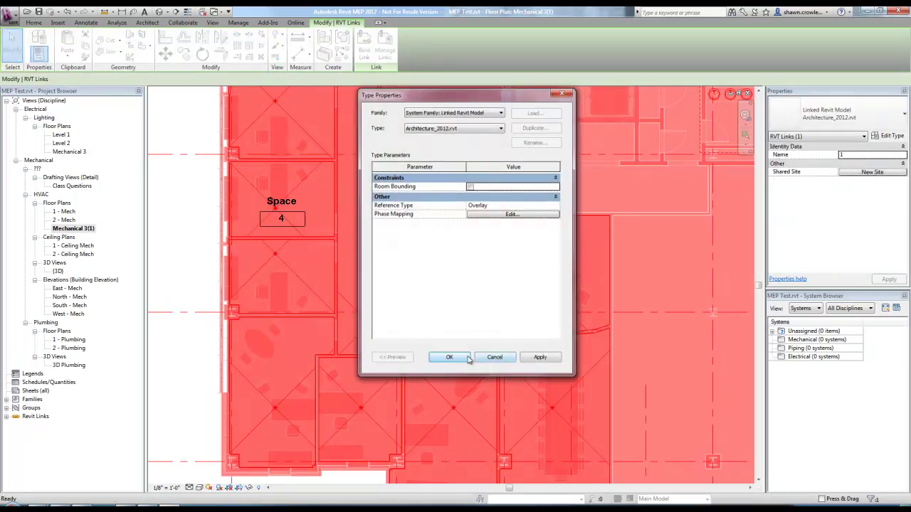
pyautogui.click(539, 358)
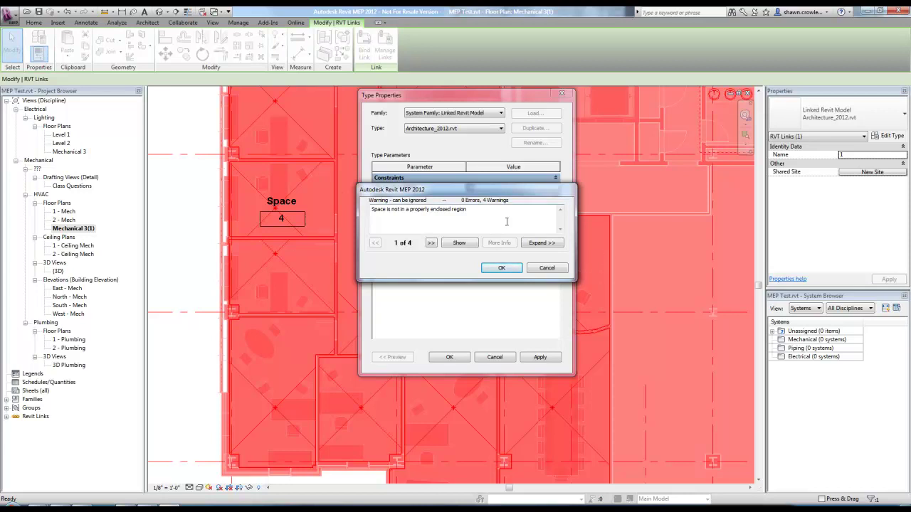
pyautogui.click(540, 272)
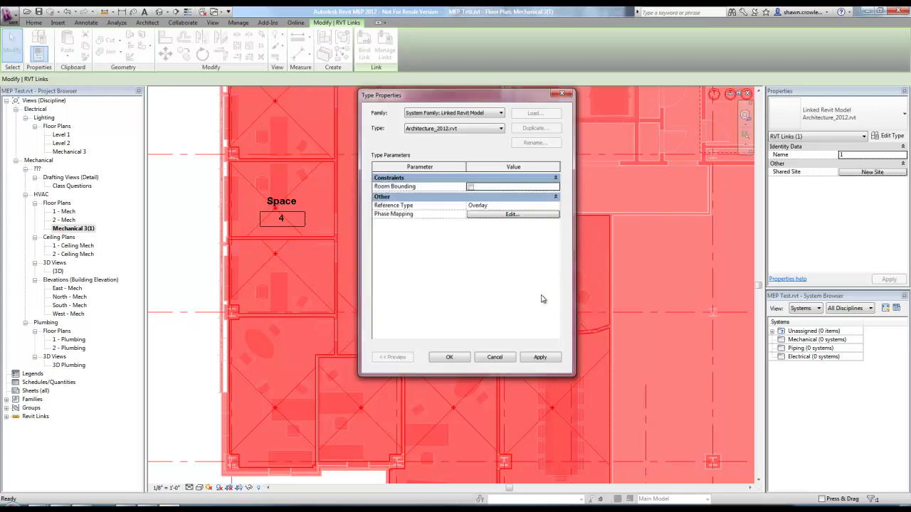
pyautogui.click(494, 358)
pyautogui.press('Escape')
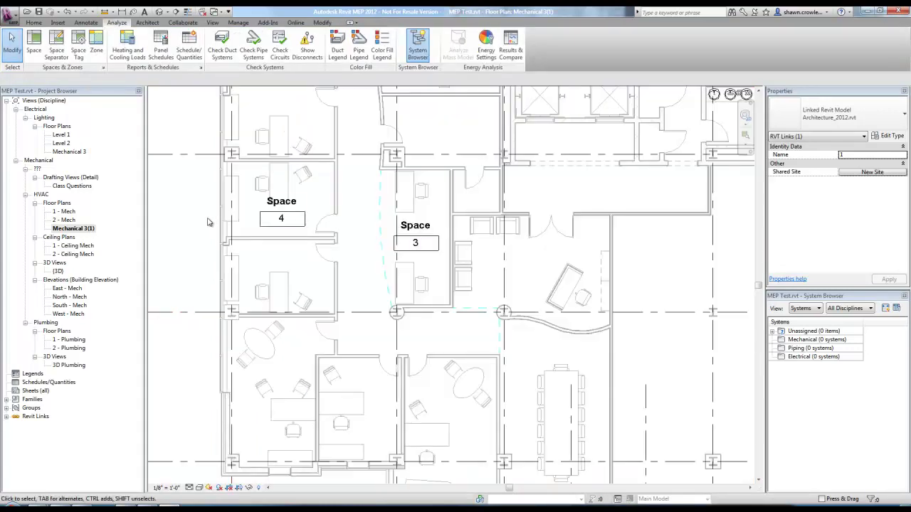
# - Look over Spaces 1 and 2 in Mechanical 3(1), then return to the Class Questions drafting view
pyautogui.scroll(3, 424, 228)
pyautogui.scroll(-2, 356, 246)
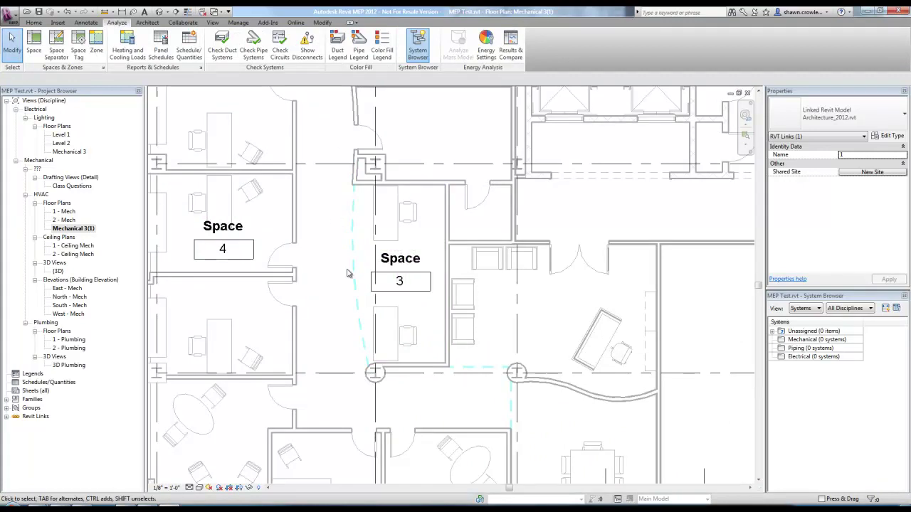
pyautogui.scroll(-3, 331, 261)
pyautogui.scroll(3, 342, 260)
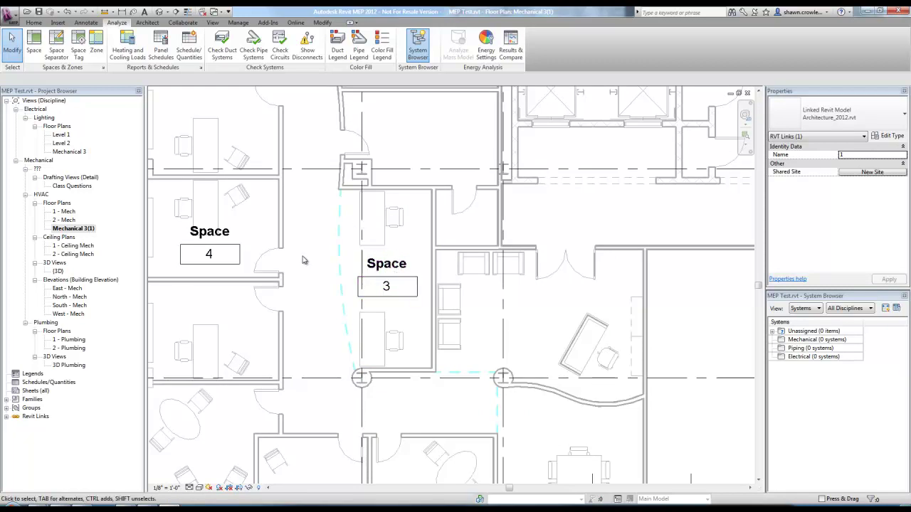
pyautogui.scroll(-3, 306, 212)
pyautogui.scroll(3, 308, 222)
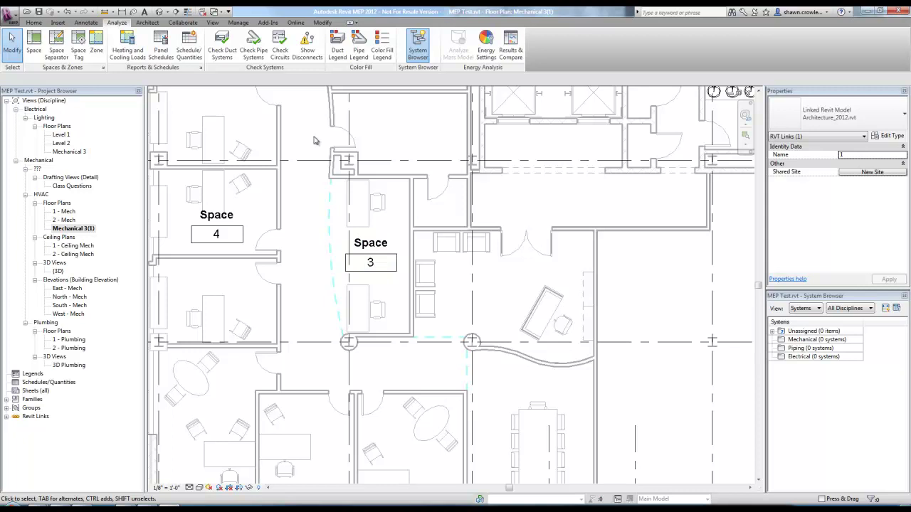
pyautogui.scroll(-2, 316, 140)
pyautogui.moveTo(315, 136); pyautogui.dragTo(317, 204, button='middle')
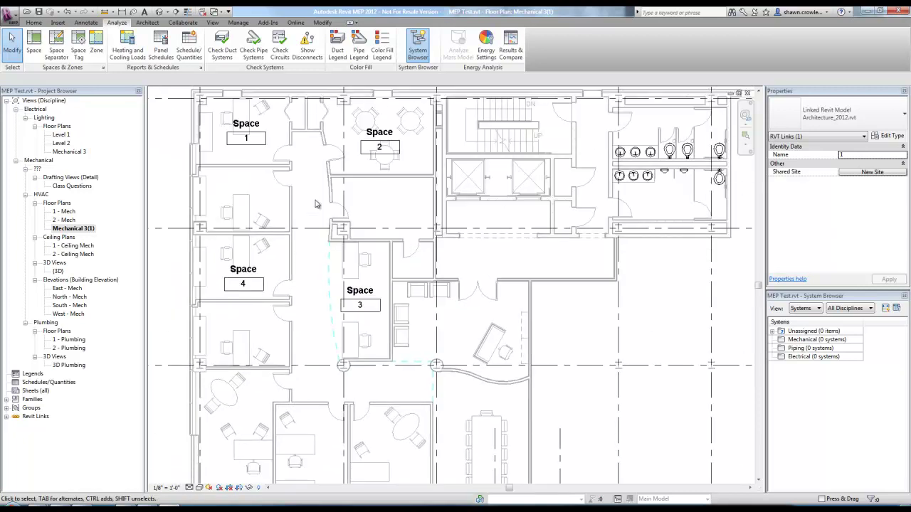
pyautogui.doubleClick(72, 186)
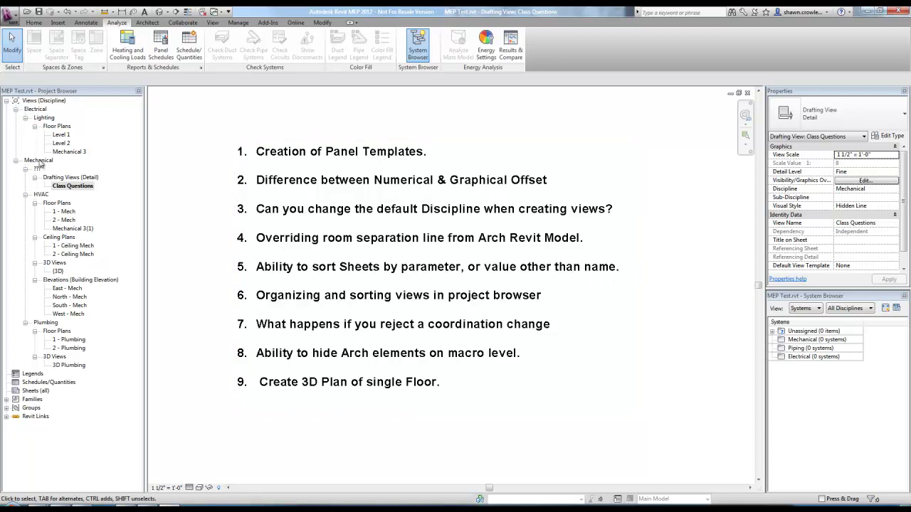
# - Create three new sheets, A101, A102 and A103, with the E1 30x42 Horizontal titleblock
pyautogui.rightClick(34, 384)
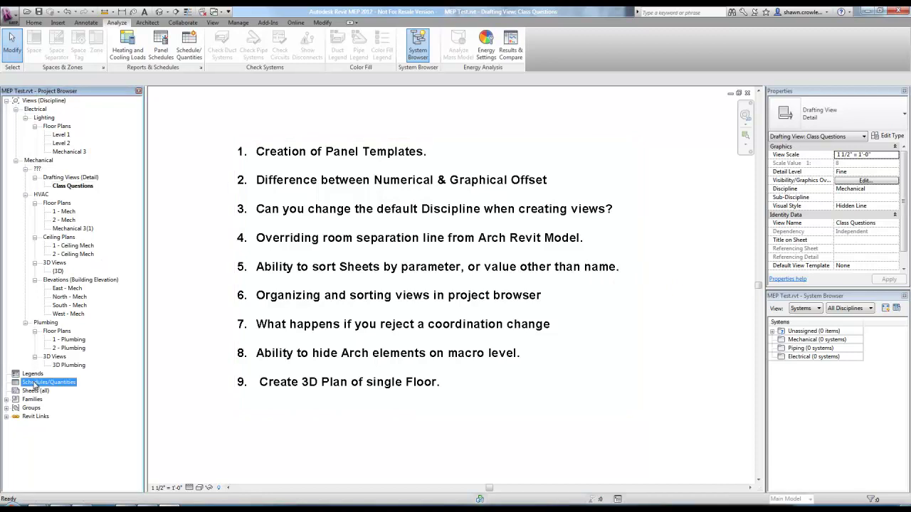
pyautogui.click(29, 385)
pyautogui.rightClick(36, 393)
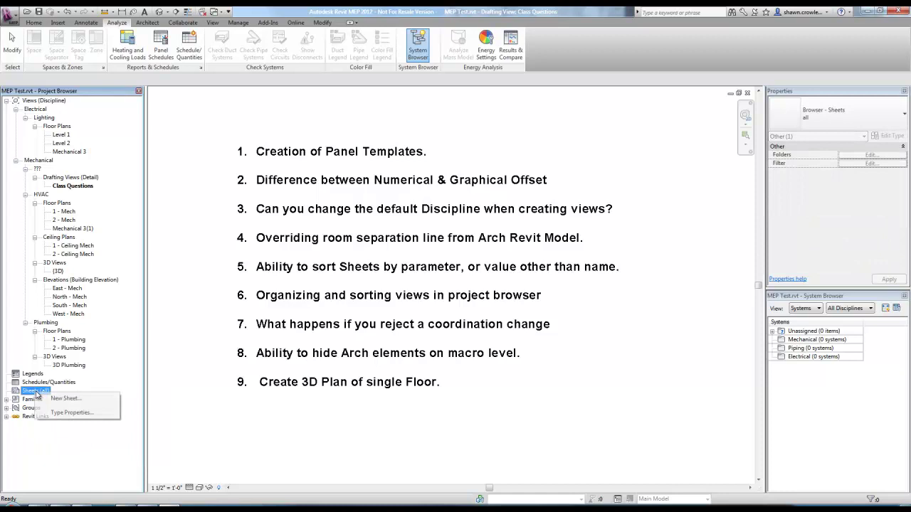
pyautogui.click(44, 397)
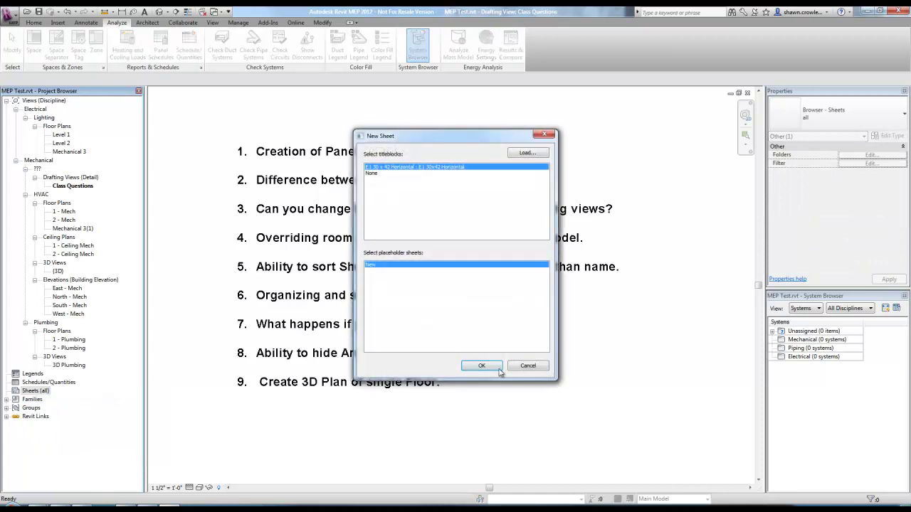
pyautogui.click(500, 369)
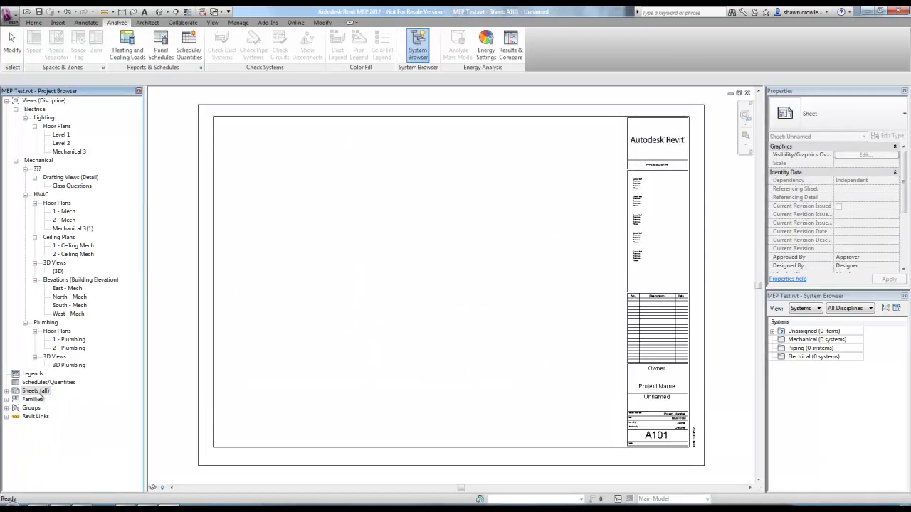
pyautogui.rightClick(37, 392)
pyautogui.click(60, 397)
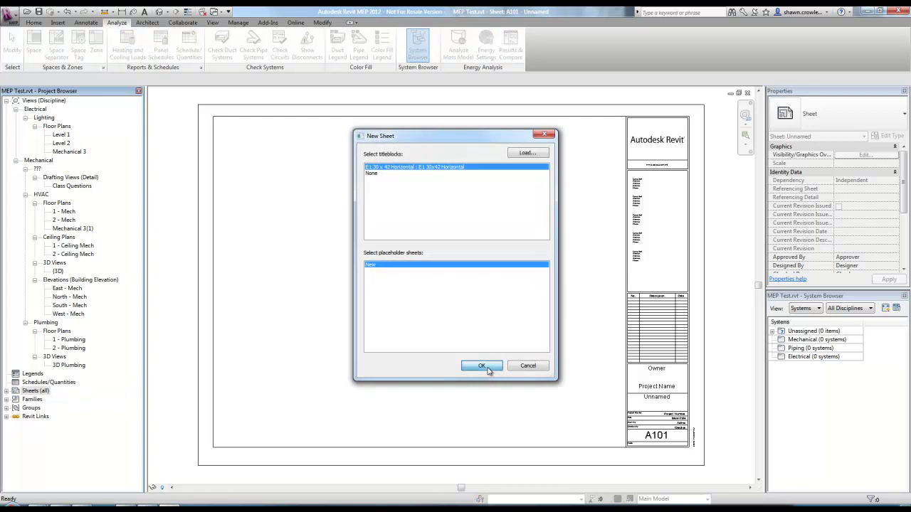
pyautogui.click(482, 366)
pyautogui.rightClick(37, 391)
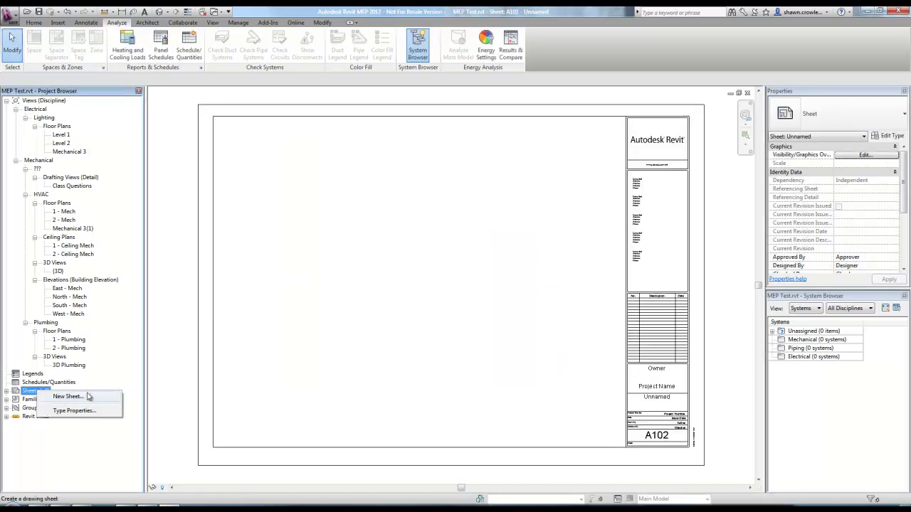
pyautogui.click(88, 396)
pyautogui.click(485, 367)
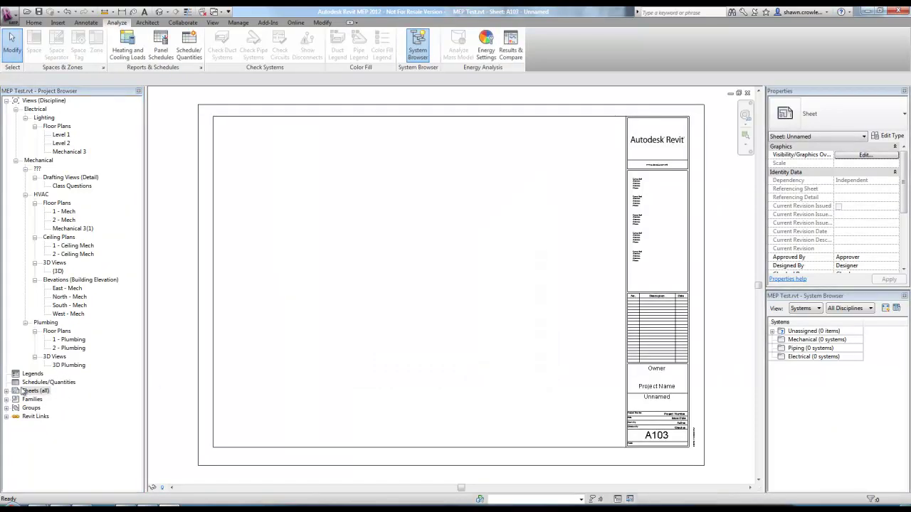
# - Rename sheet A101 to M101 - Mech
pyautogui.doubleClick(27, 390)
pyautogui.click(50, 401)
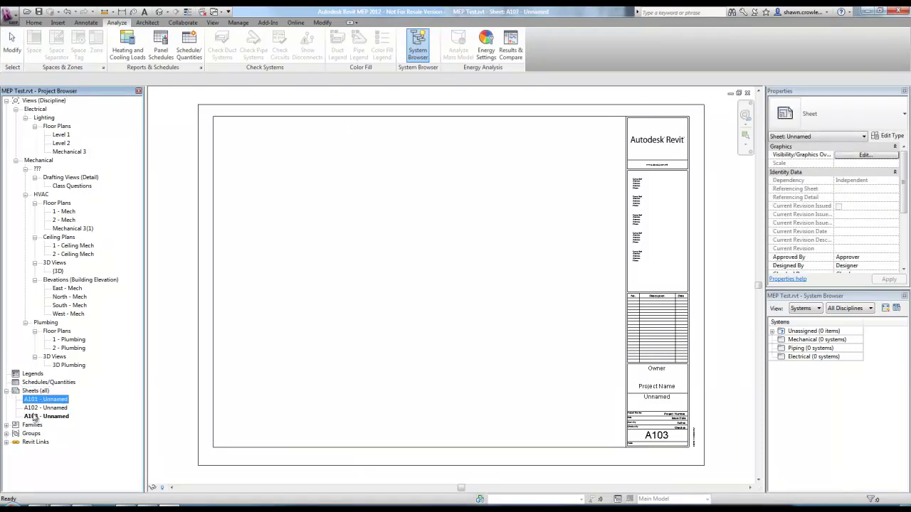
pyautogui.press('F2')
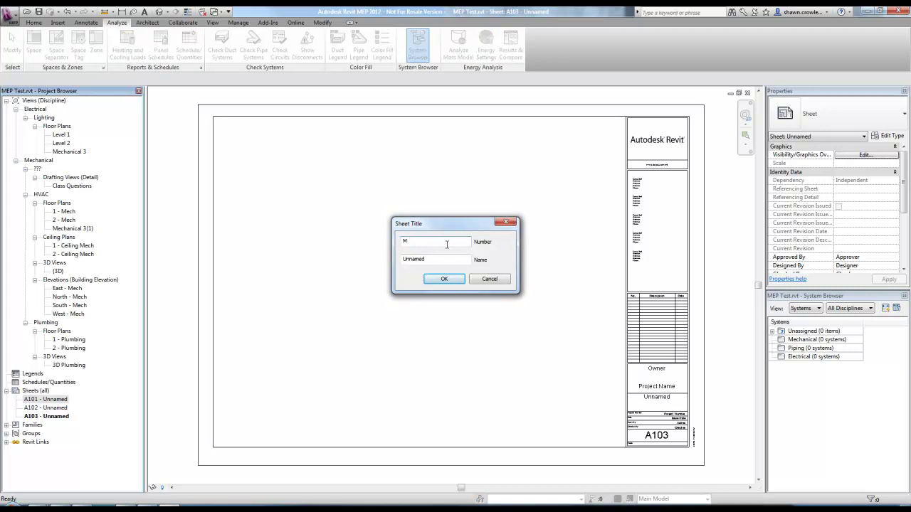
pyautogui.press('Tab')
pyautogui.write('Mech')
pyautogui.click(437, 283)
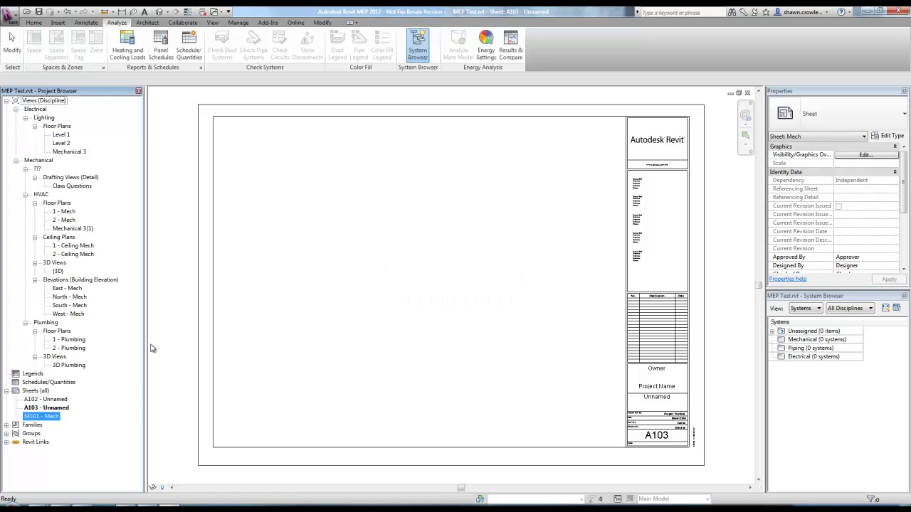
# - Rename sheet A102 to E101 - Electrical
pyautogui.click(43, 400)
pyautogui.click(43, 400)
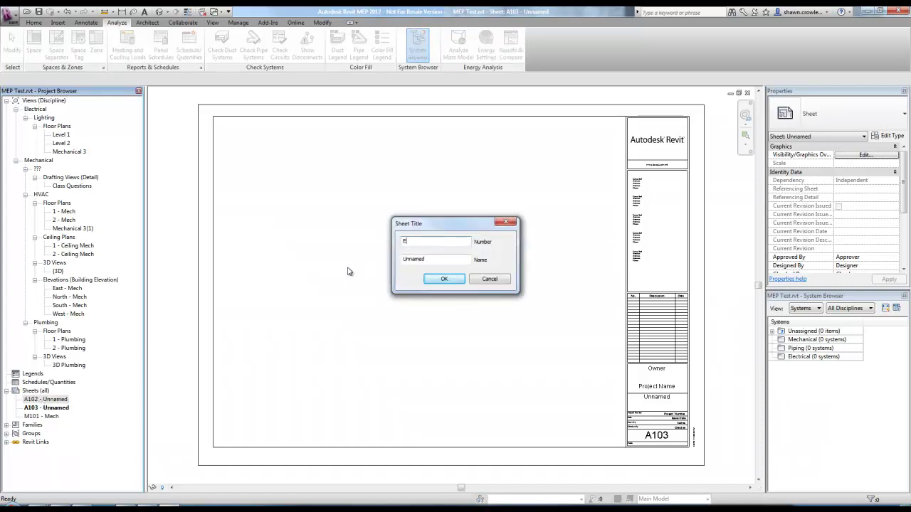
pyautogui.write('E101')
pyautogui.press('Tab')
pyautogui.write('E')
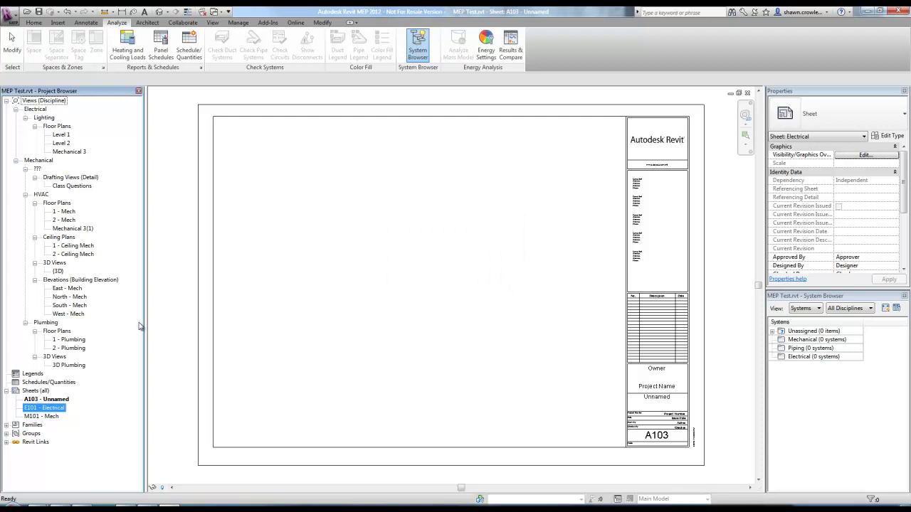
# - Rename sheet A103 to P101 - Plumbing
pyautogui.click(53, 399)
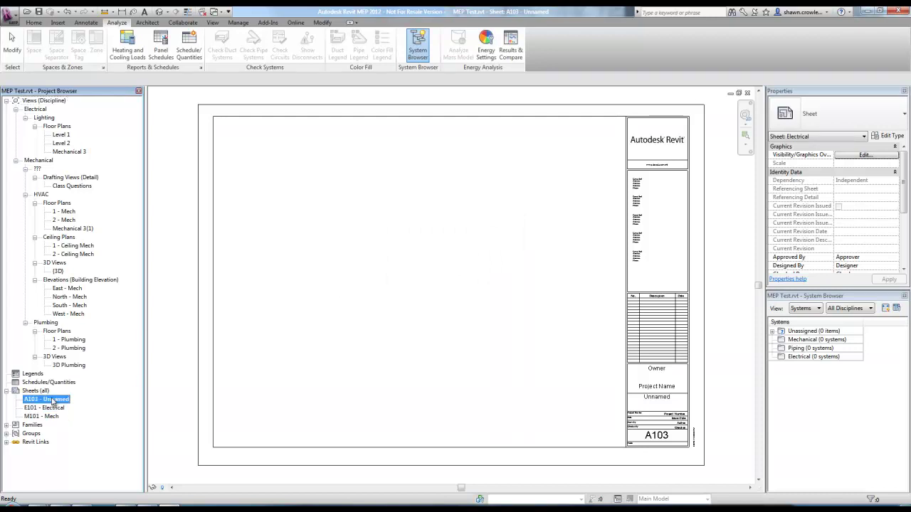
pyautogui.click(53, 400)
pyautogui.write('P101')
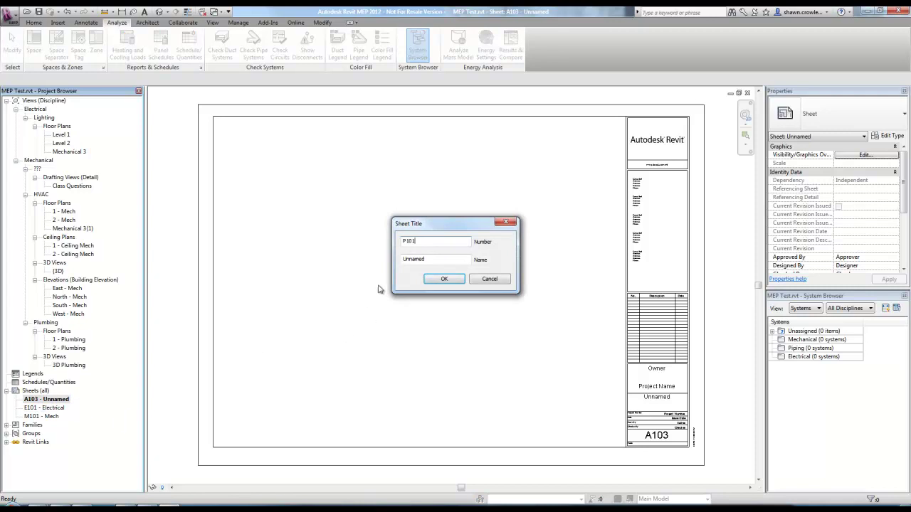
pyautogui.press('Tab')
pyautogui.write('P')
pyautogui.click(442, 279)
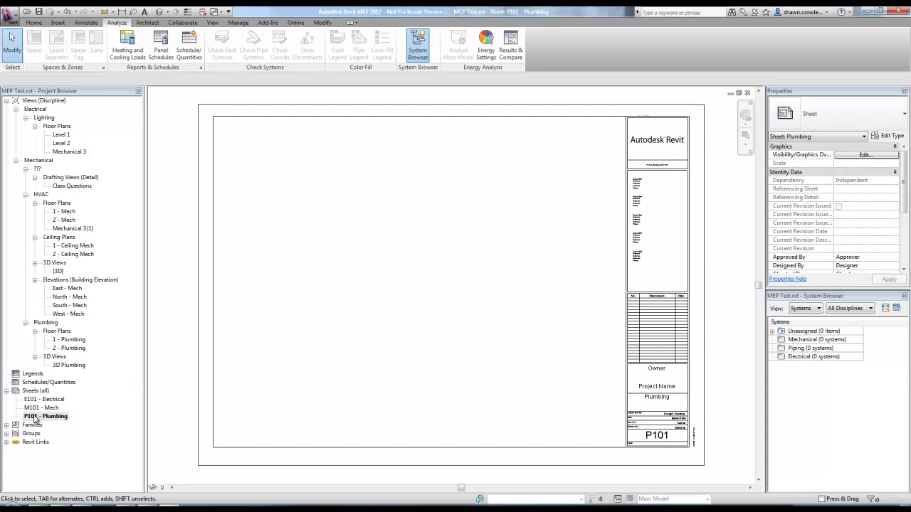
# - Pan and zoom to fit the whole P101 - Plumbing sheet in the view
pyautogui.moveTo(307, 301); pyautogui.dragTo(351, 266, button='middle')
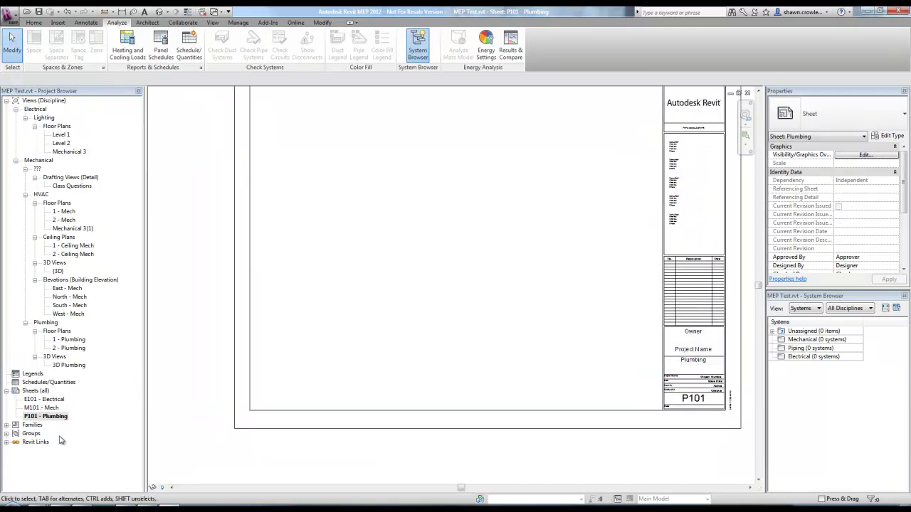
pyautogui.click(31, 401)
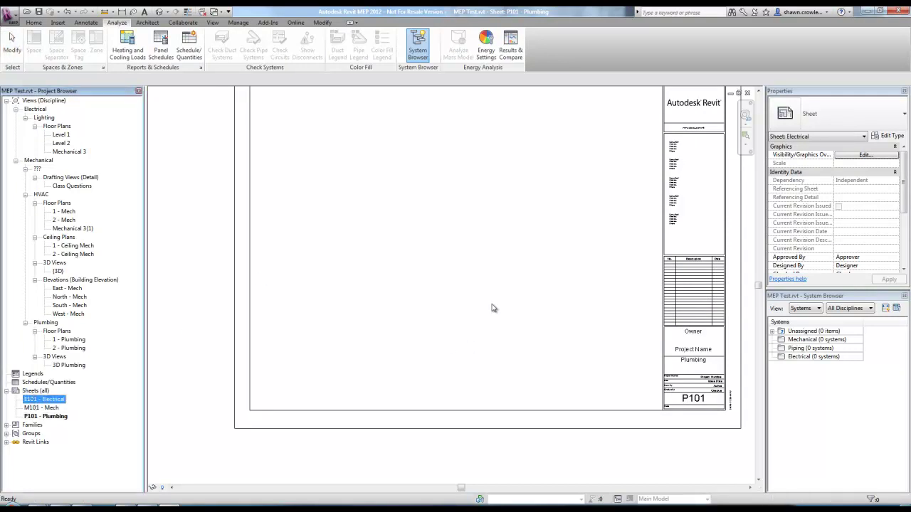
pyautogui.click(463, 318)
pyautogui.press('z')
pyautogui.press('f')
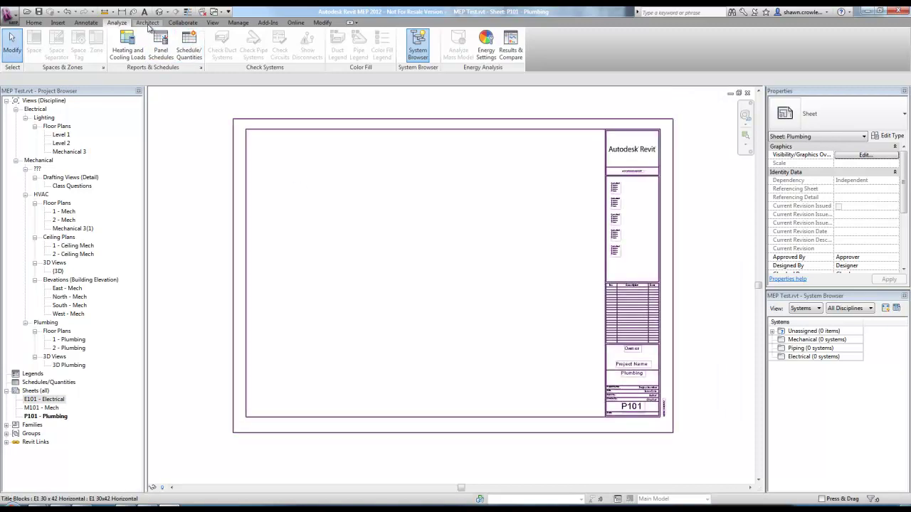
# - Add a Sheet Sort Text project parameter for the Sheets category, grouped under Text
pyautogui.click(238, 24)
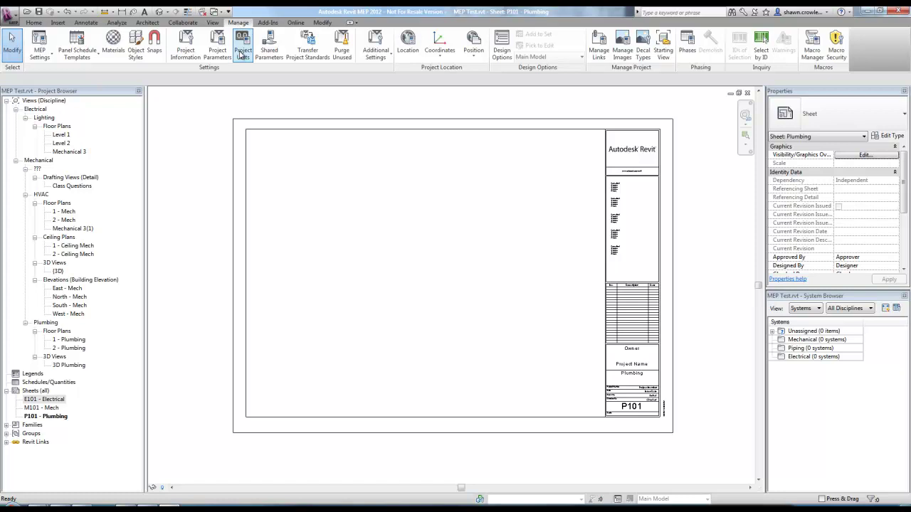
pyautogui.click(226, 51)
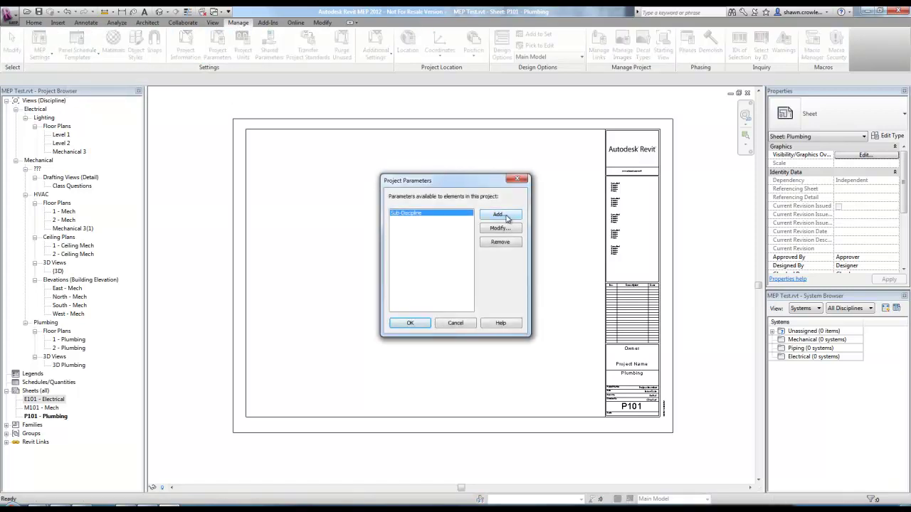
pyautogui.click(505, 217)
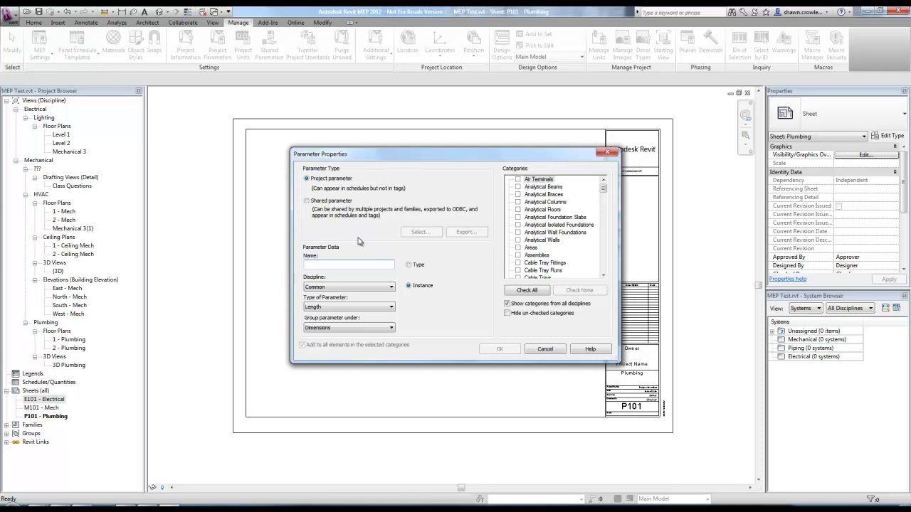
pyautogui.write('Sheet Sort')
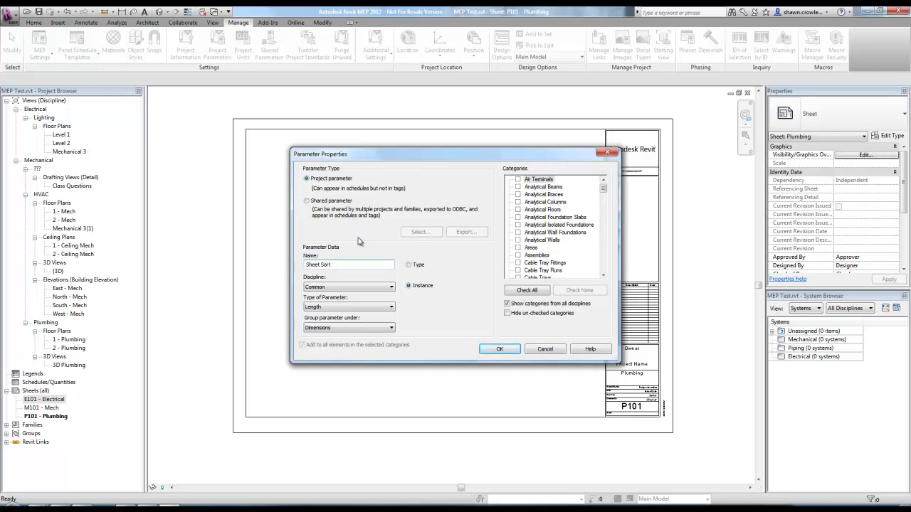
pyautogui.click(360, 308)
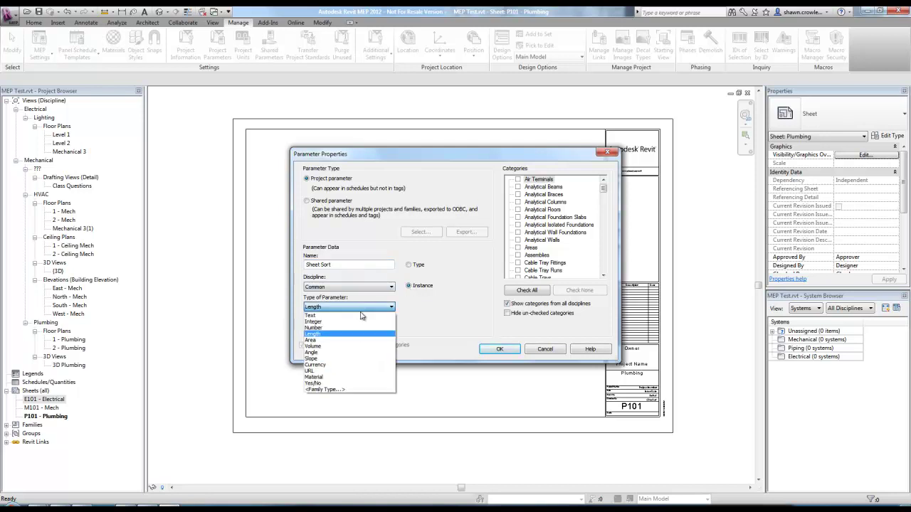
pyautogui.click(352, 315)
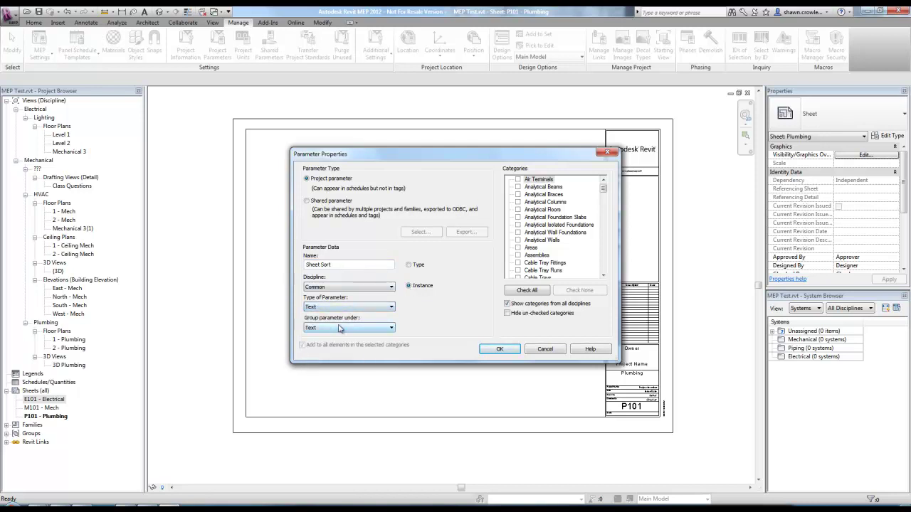
pyautogui.moveTo(604, 189); pyautogui.dragTo(603, 246)
pyautogui.click(518, 225)
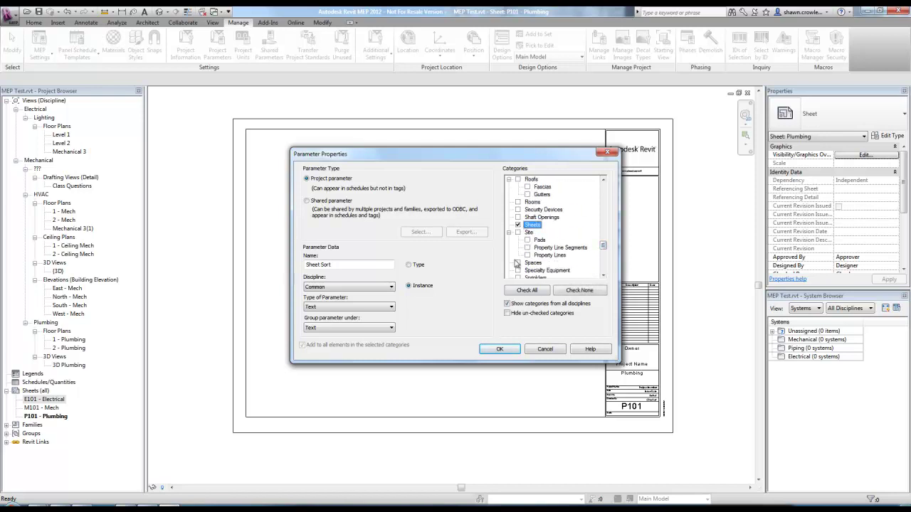
pyautogui.click(328, 330)
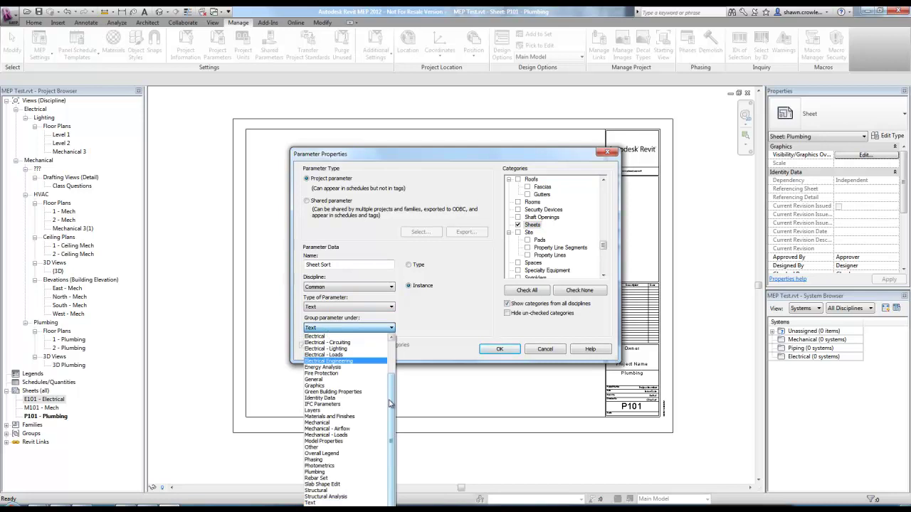
pyautogui.click(324, 503)
pyautogui.click(499, 349)
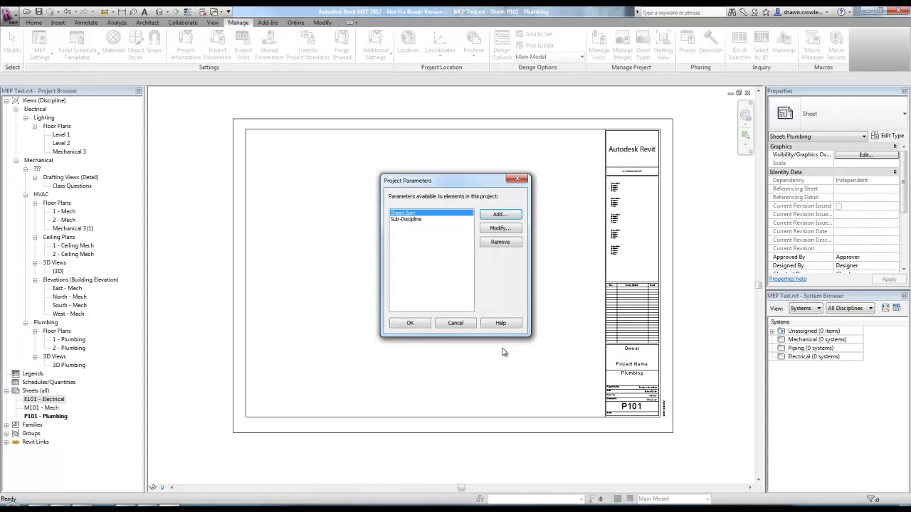
# - Duplicate the Sheet Prefix browser organization as a new type named User Defined Sort
pyautogui.click(411, 324)
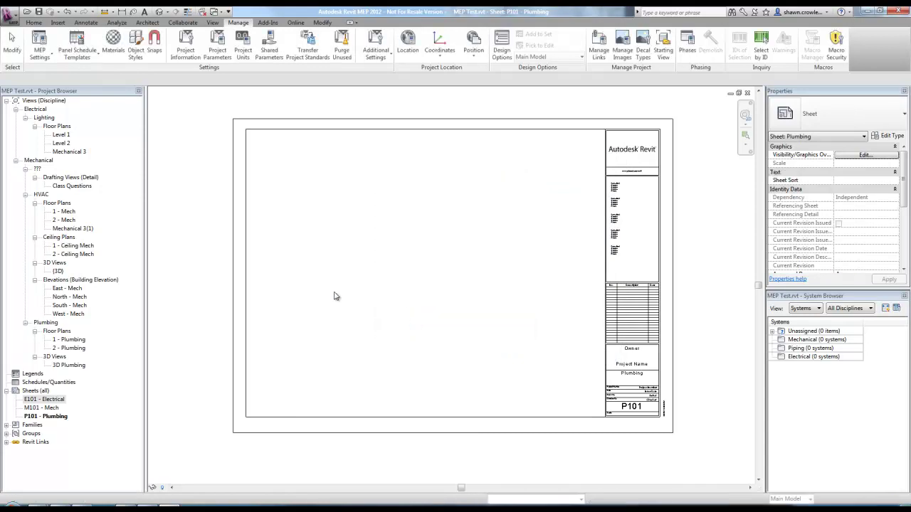
pyautogui.click(36, 392)
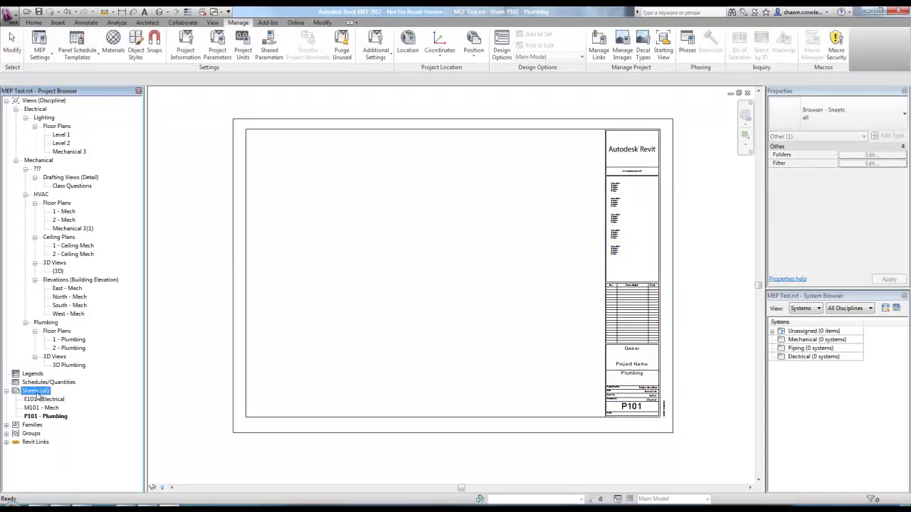
pyautogui.rightClick(36, 392)
pyautogui.click(71, 414)
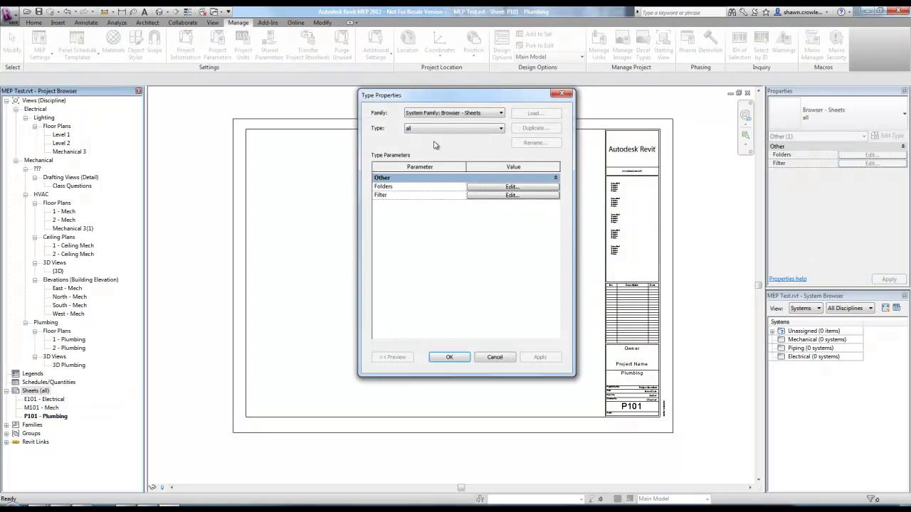
pyautogui.click(493, 195)
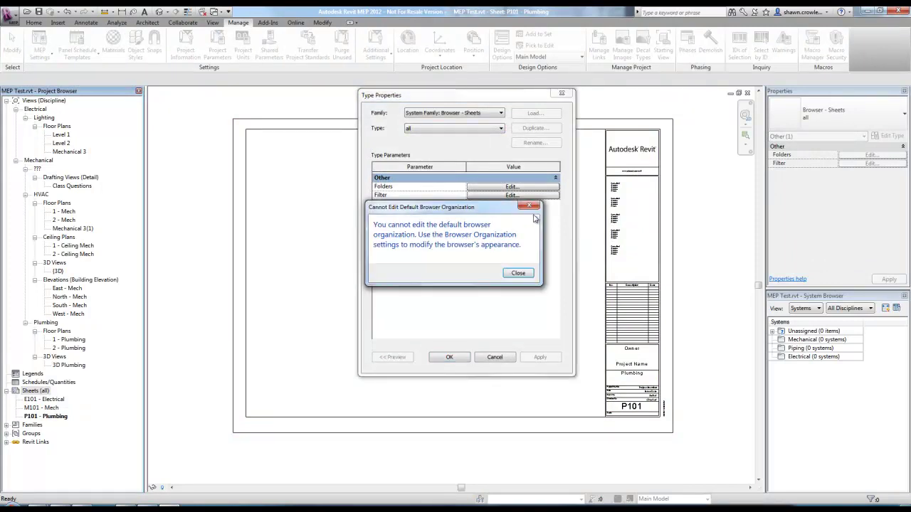
pyautogui.press('Return')
pyautogui.click(471, 131)
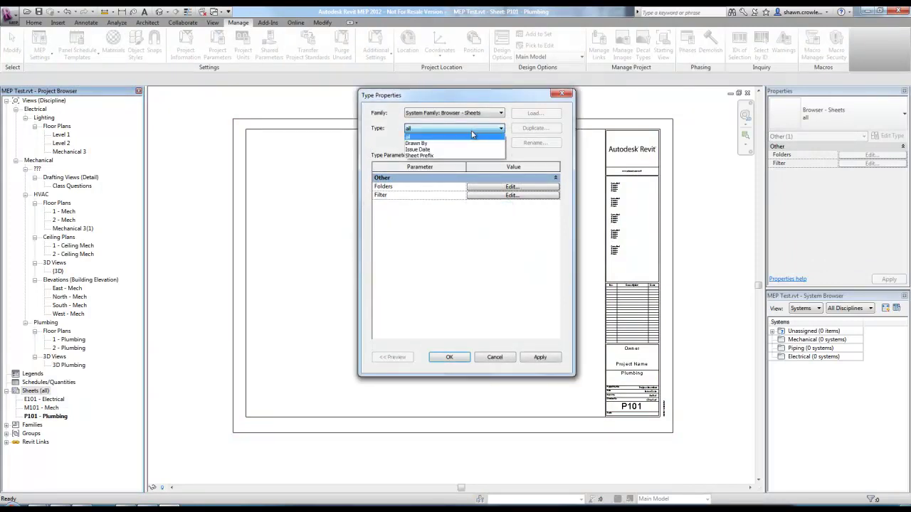
pyautogui.click(437, 157)
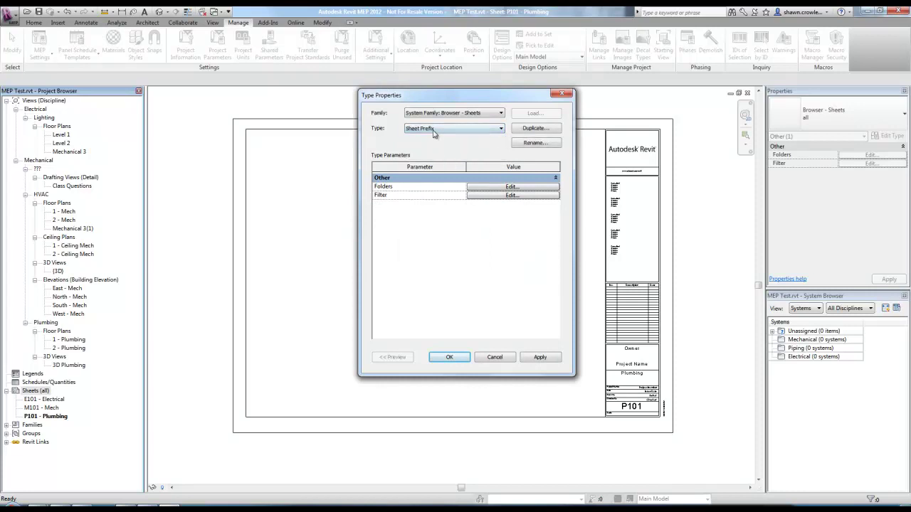
pyautogui.click(536, 129)
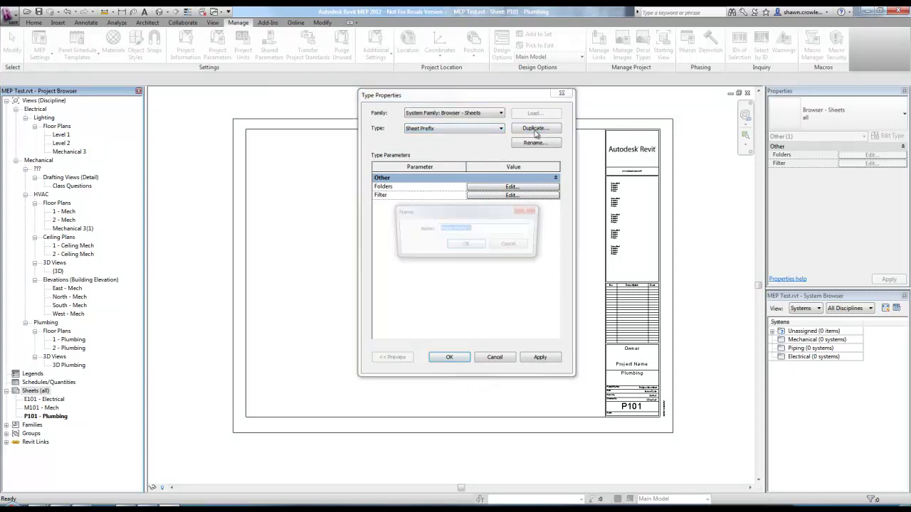
pyautogui.click(480, 229)
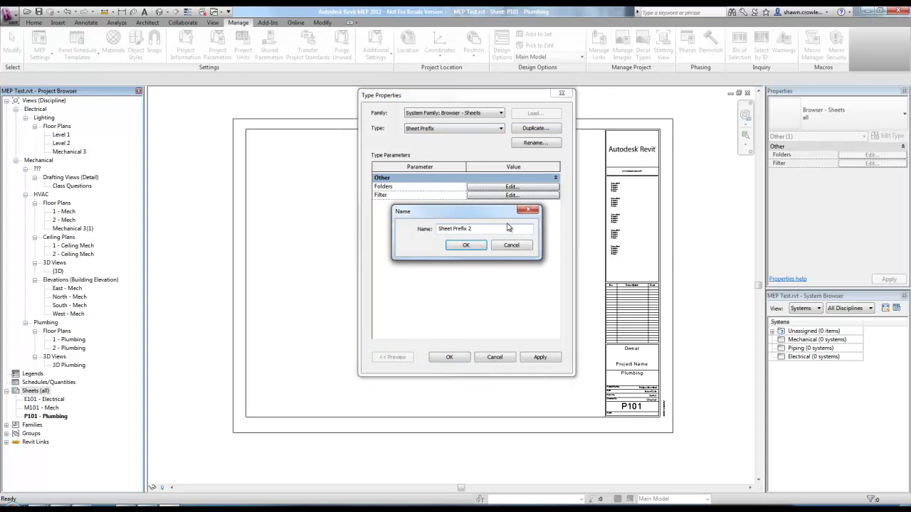
pyautogui.press('BackSpace')
pyautogui.press('BackSpace')
pyautogui.press('BackSpace')
pyautogui.press('BackSpace')
pyautogui.press('BackSpace')
pyautogui.press('BackSpace')
pyautogui.press('BackSpace')
pyautogui.press('BackSpace')
pyautogui.press('BackSpace')
pyautogui.press('BackSpace')
pyautogui.press('BackSpace')
pyautogui.press('BackSpace')
pyautogui.write('User Defined Sort')
pyautogui.click(480, 242)
# - Set its folders to group by Sheet Sort and sort by Sheet Number, and apply
pyautogui.click(478, 190)
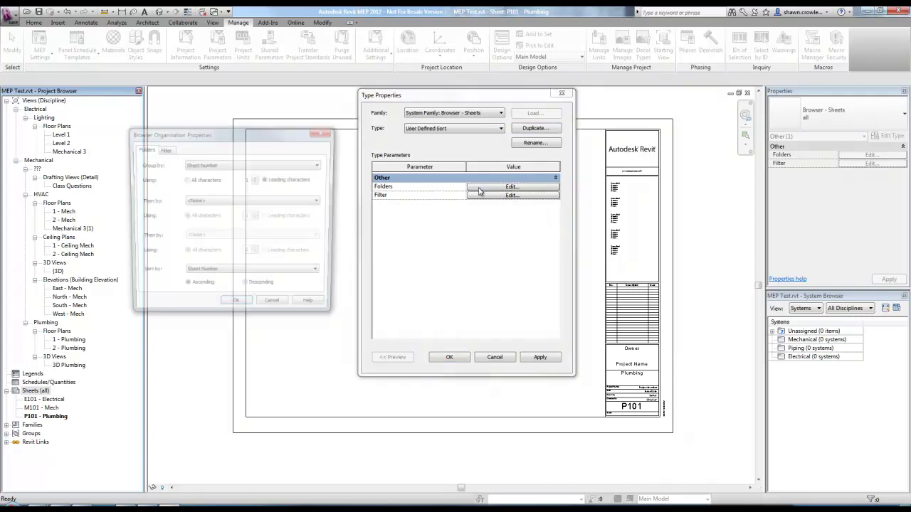
pyautogui.moveTo(206, 140); pyautogui.dragTo(239, 144)
pyautogui.click(236, 170)
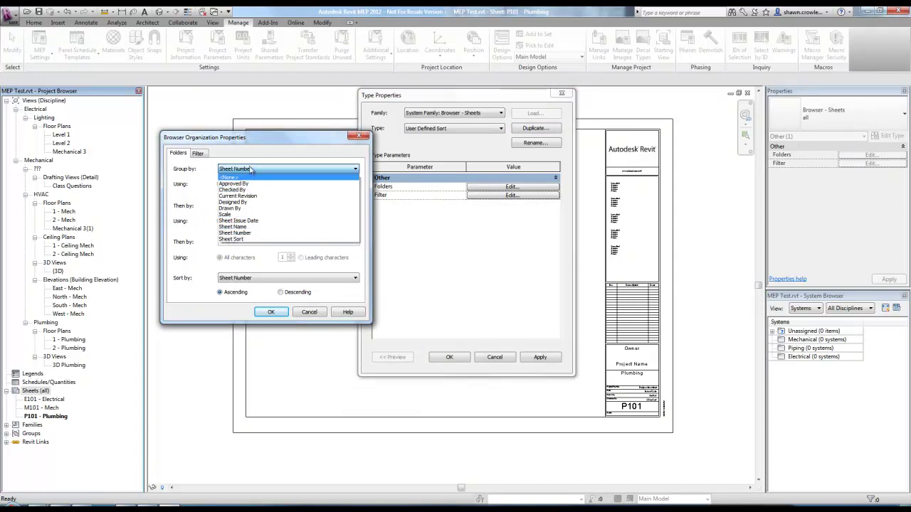
pyautogui.click(250, 169)
pyautogui.click(236, 278)
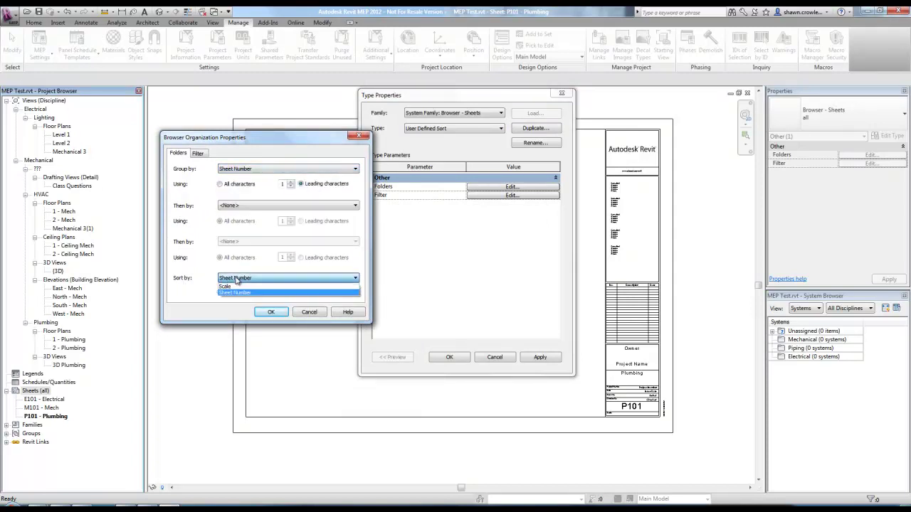
pyautogui.click(241, 282)
pyautogui.click(239, 279)
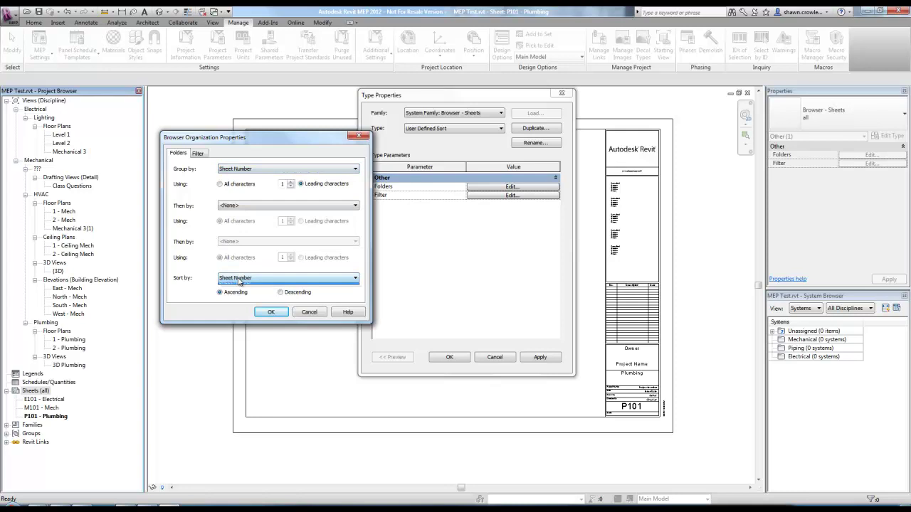
pyautogui.click(242, 171)
pyautogui.click(257, 170)
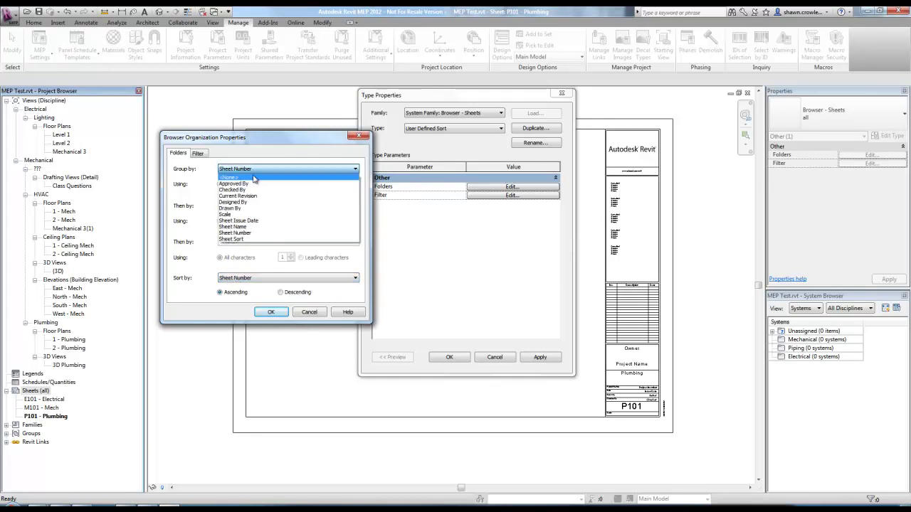
pyautogui.click(251, 240)
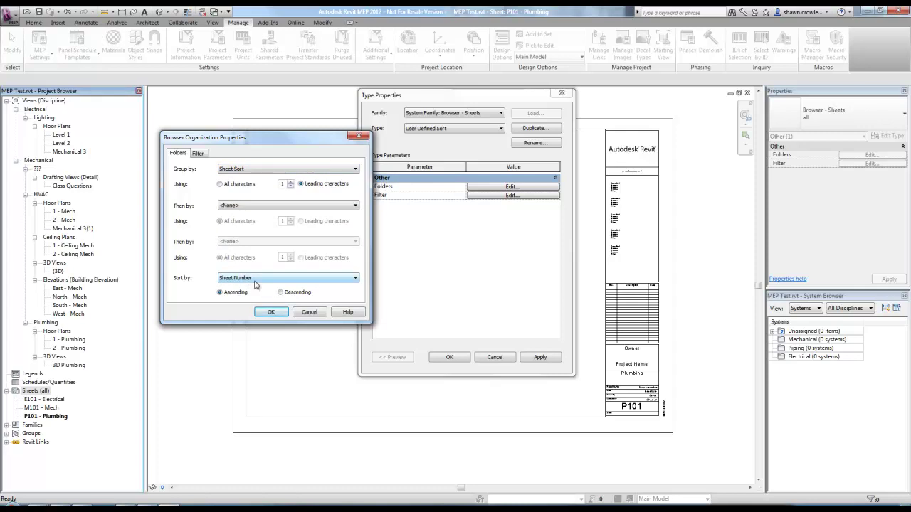
pyautogui.click(271, 312)
pyautogui.click(451, 357)
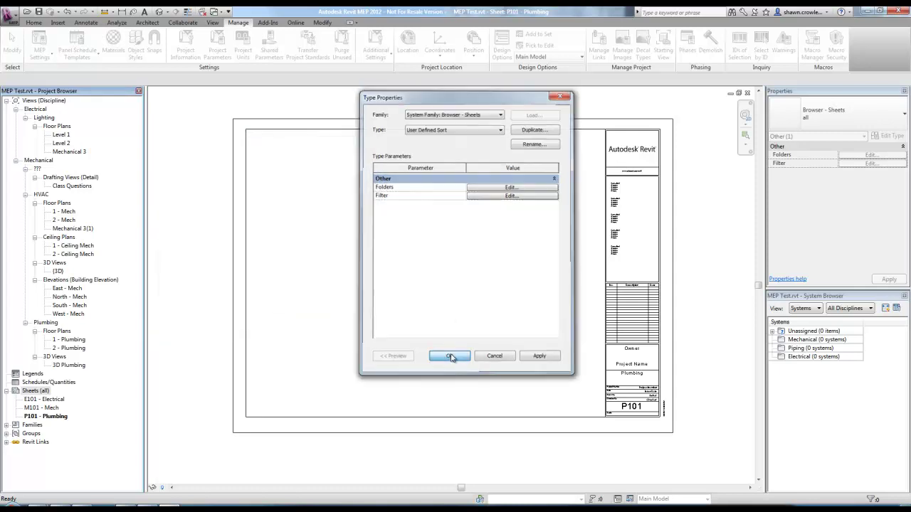
# - Give sheet E101 - Electrical the Sheet Sort value 2-Electrical
pyautogui.click(54, 410)
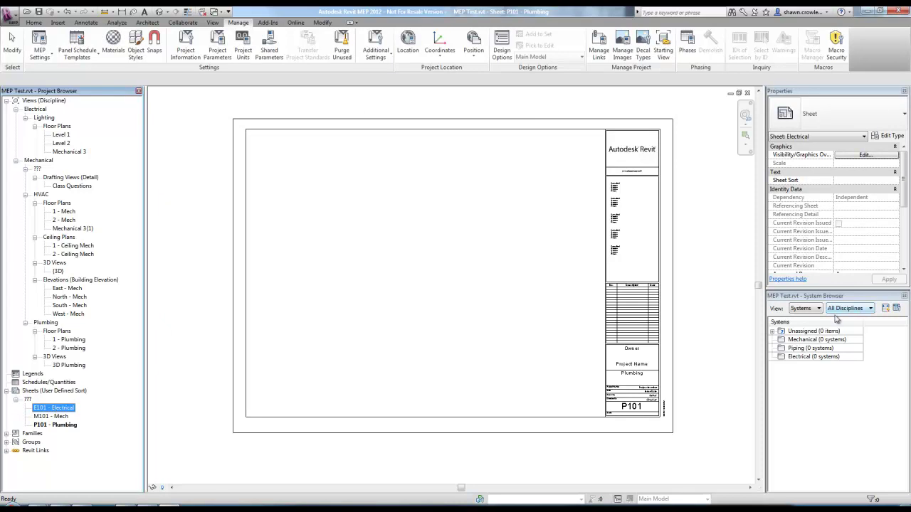
pyautogui.click(906, 210)
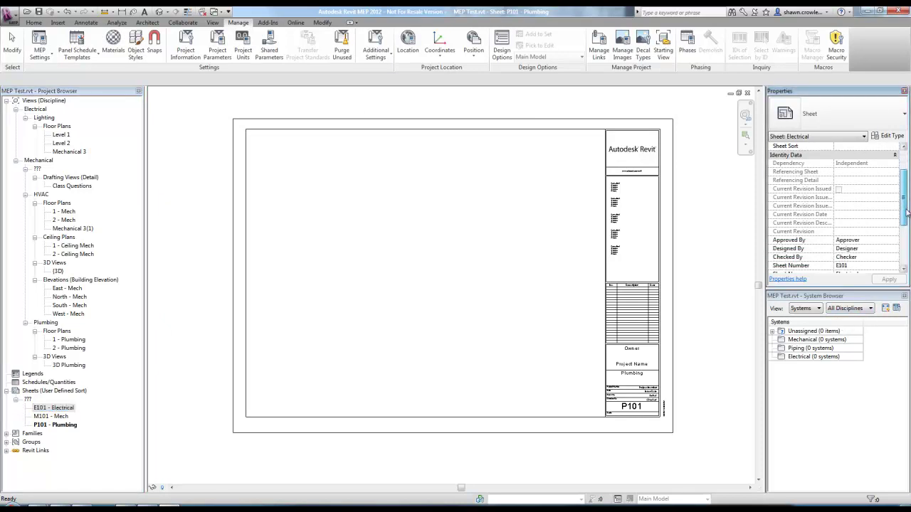
pyautogui.moveTo(906, 210)
pyautogui.mouseDown()
pyautogui.moveTo(907, 259)
pyautogui.moveTo(905, 200)
pyautogui.mouseUp()
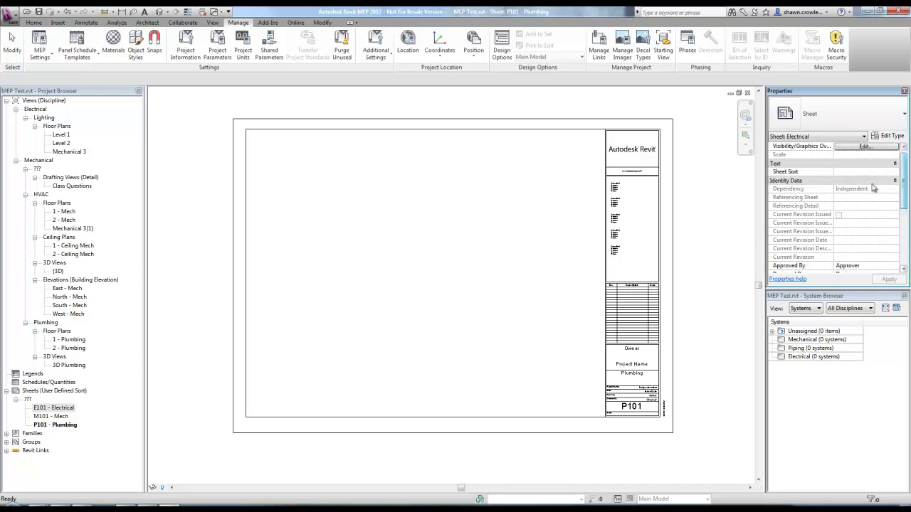
pyautogui.click(864, 171)
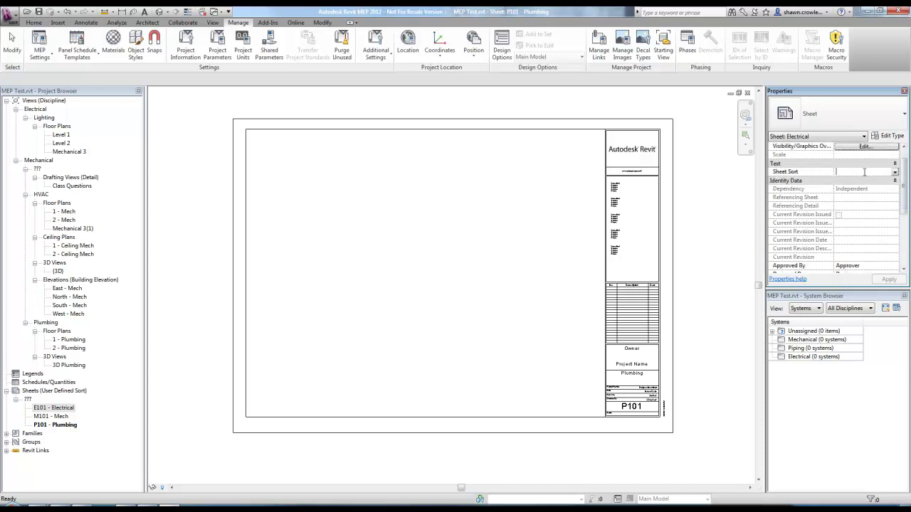
pyautogui.write('2-Electrical')
pyautogui.click(889, 279)
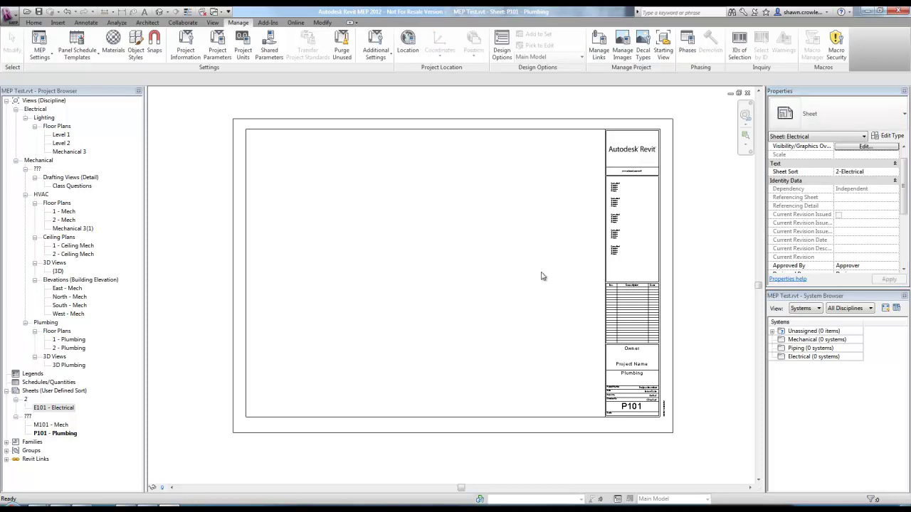
# - Open sheet M101 - Mech and set its Sheet Sort to 1 Mechanical
pyautogui.click(59, 425)
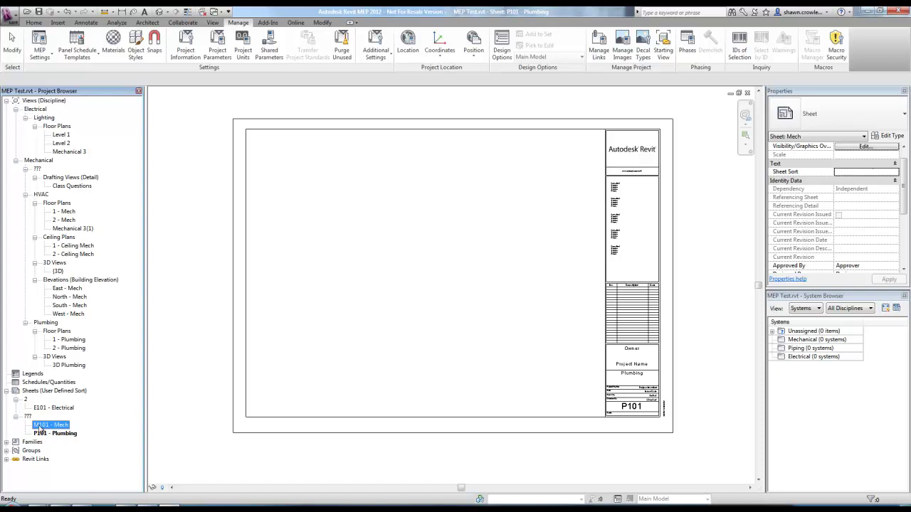
pyautogui.doubleClick(44, 427)
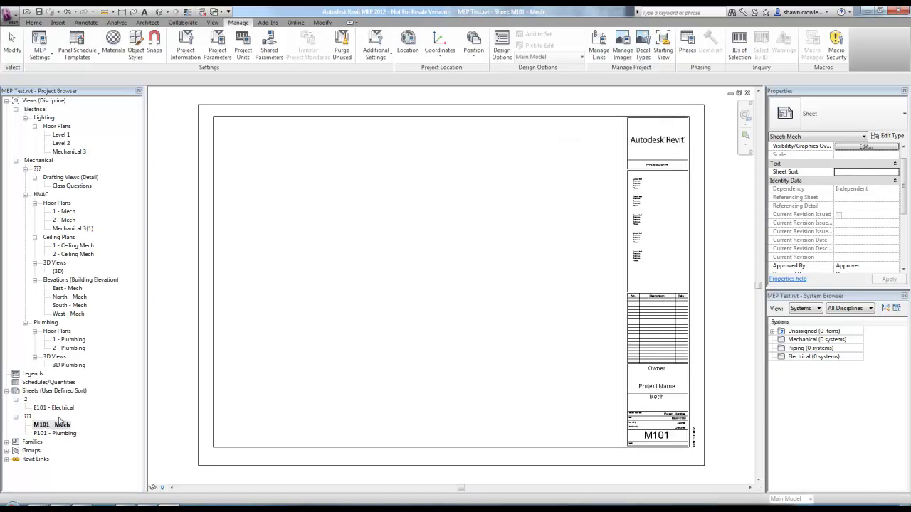
pyautogui.click(853, 172)
pyautogui.write('1 Me')
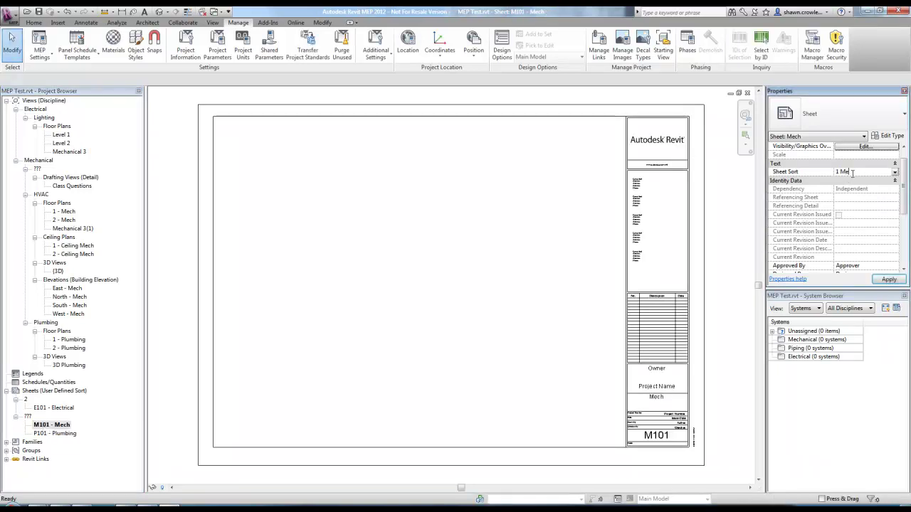
pyautogui.write('chanical')
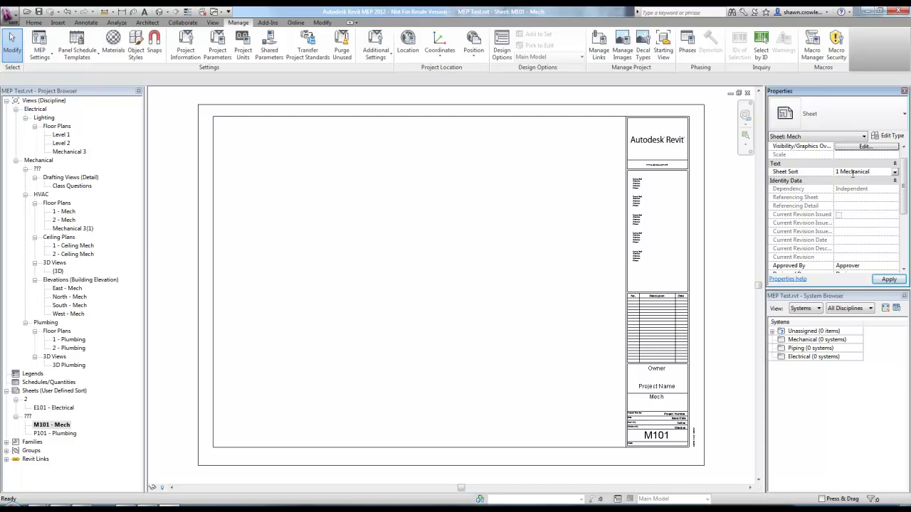
pyautogui.click(888, 279)
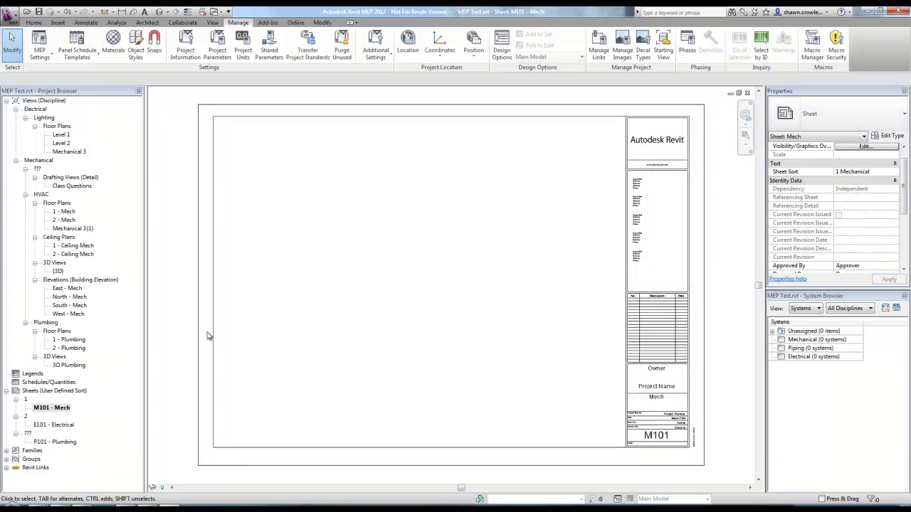
# - Set sheet P101 - Plumbing's Sheet Sort to 3-Plumbing
pyautogui.click(49, 442)
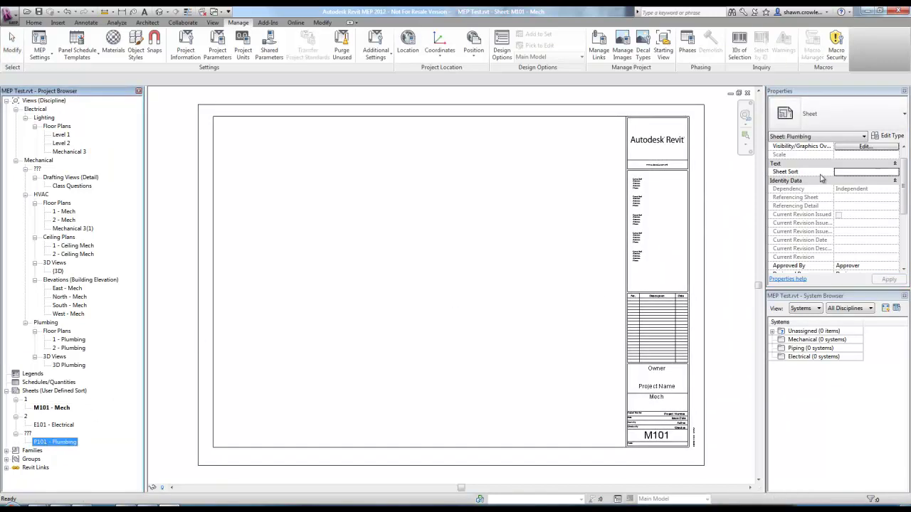
pyautogui.click(843, 171)
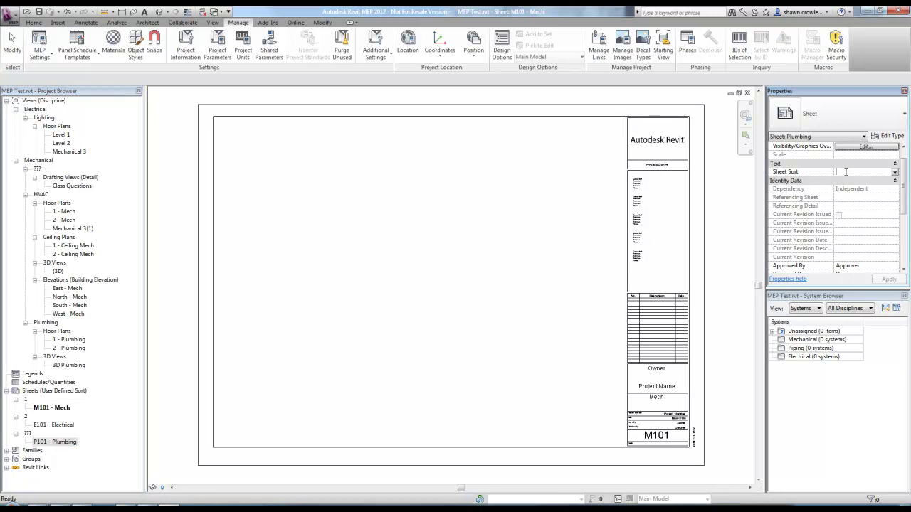
pyautogui.write('3-Plumbing')
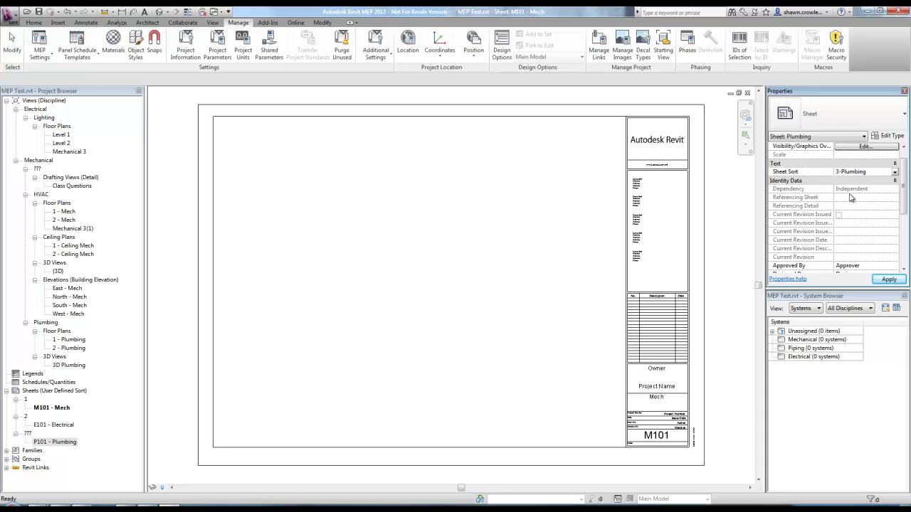
pyautogui.click(888, 279)
pyautogui.click(255, 310)
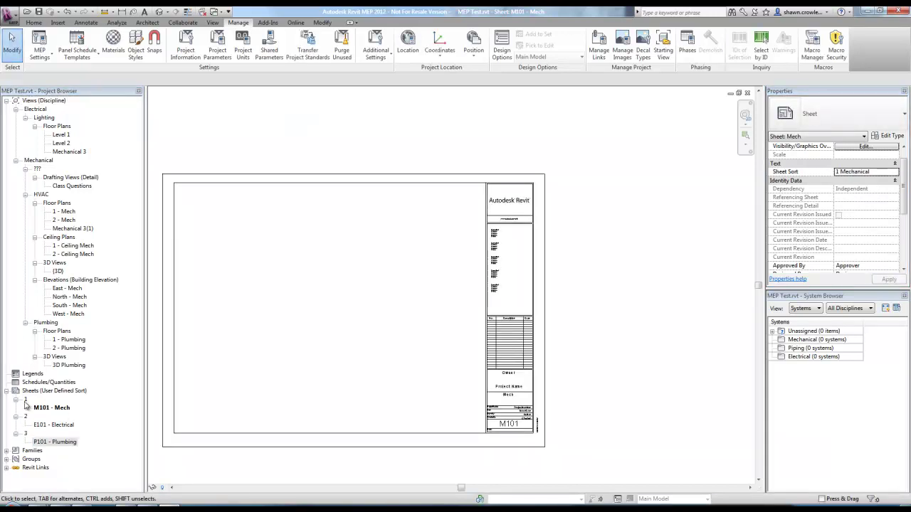
# - Make the sheet folders use all characters of Sheet Sort so they show full names
pyautogui.click(39, 408)
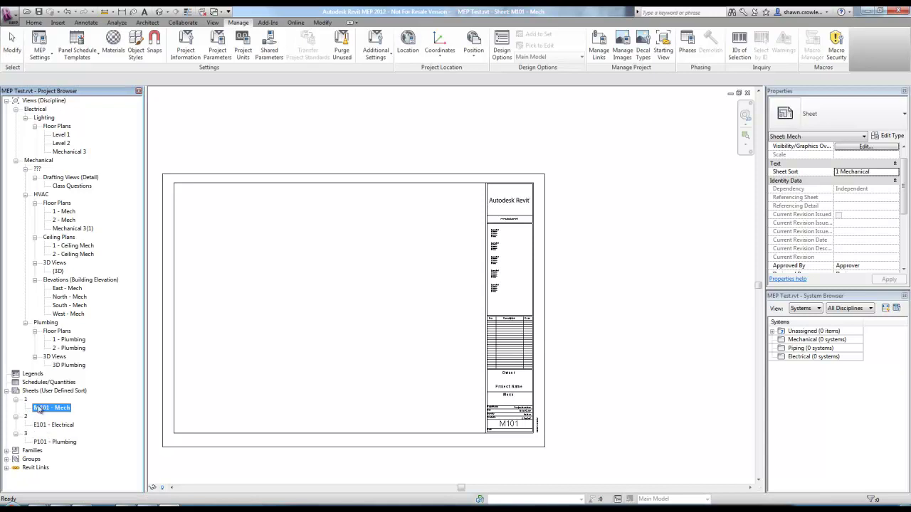
pyautogui.rightClick(34, 390)
pyautogui.click(70, 414)
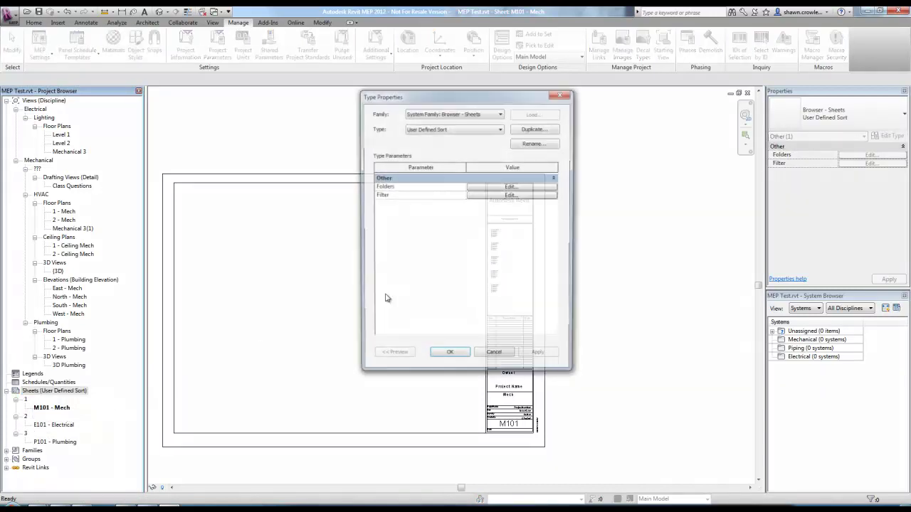
pyautogui.click(472, 189)
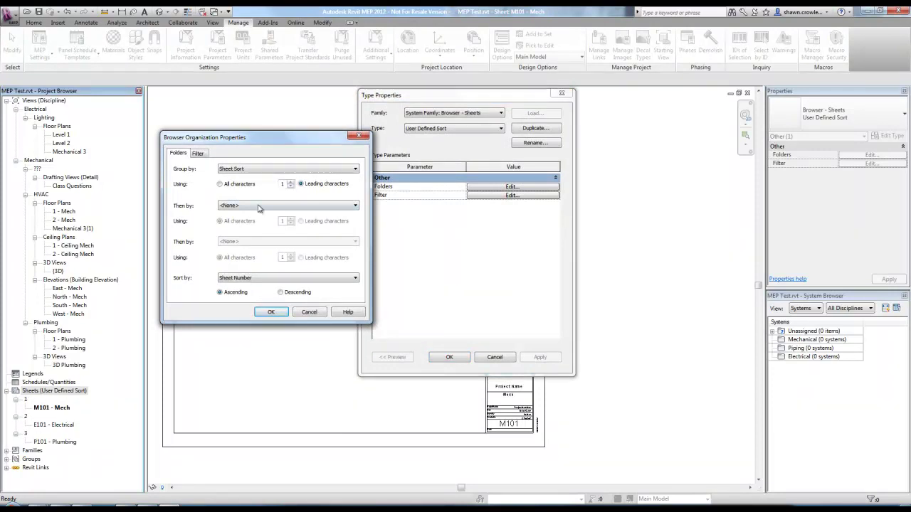
pyautogui.moveTo(237, 142); pyautogui.dragTo(253, 171)
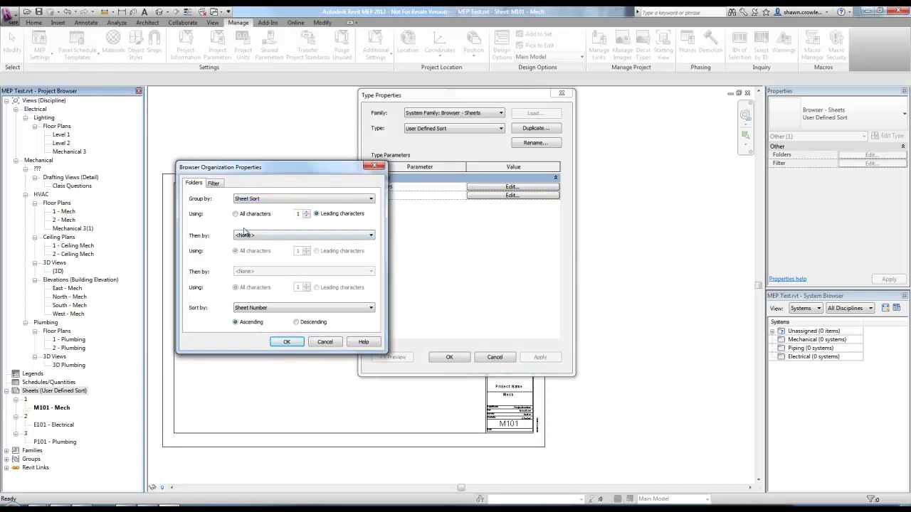
pyautogui.click(286, 342)
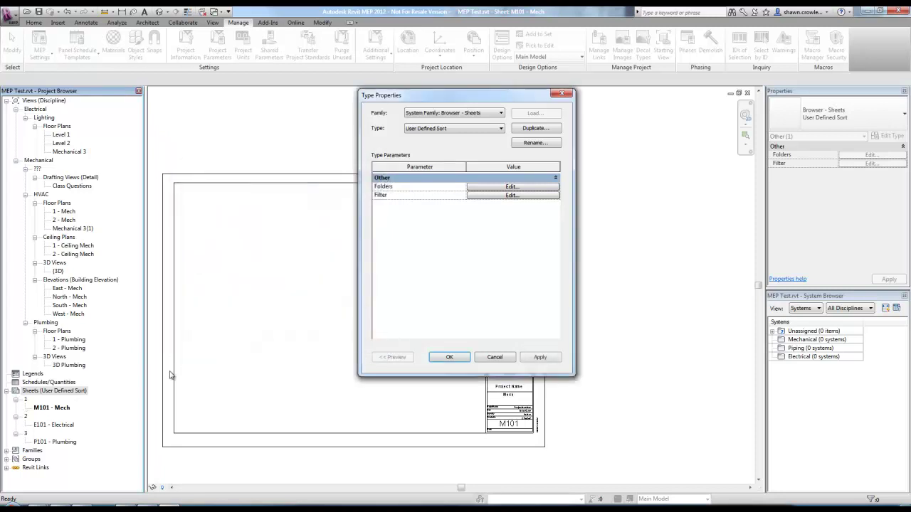
pyautogui.click(448, 356)
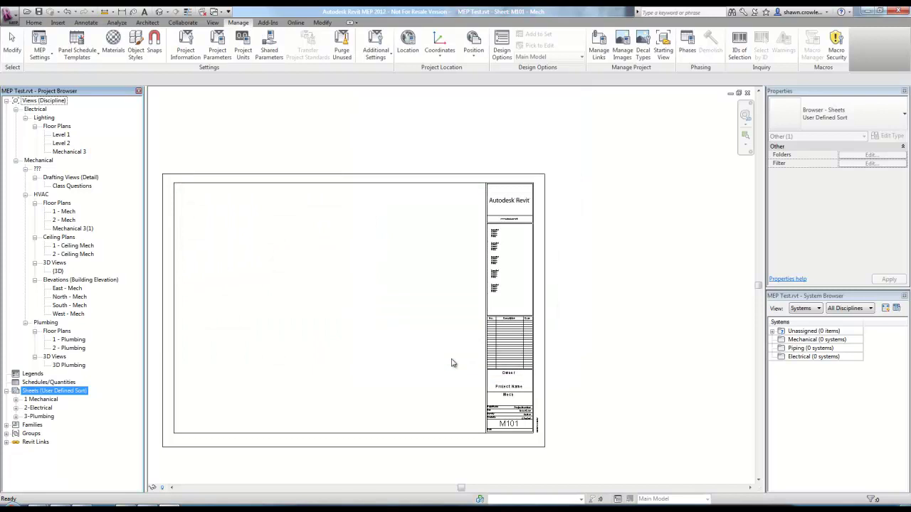
# - Review the sheet folder settings, keeping Sheet Sort grouping and Sheet Number sorting, and close them
pyautogui.click(16, 400)
pyautogui.click(48, 400)
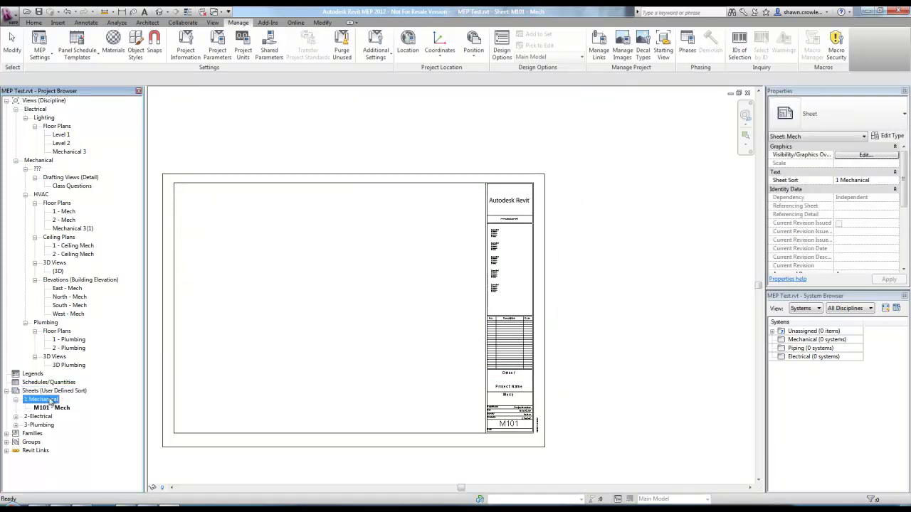
pyautogui.rightClick(47, 390)
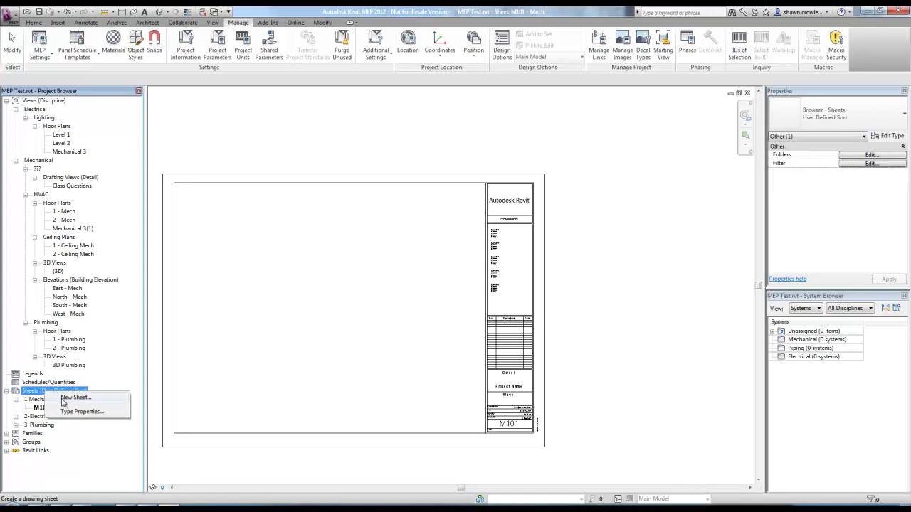
pyautogui.click(70, 411)
pyautogui.click(492, 188)
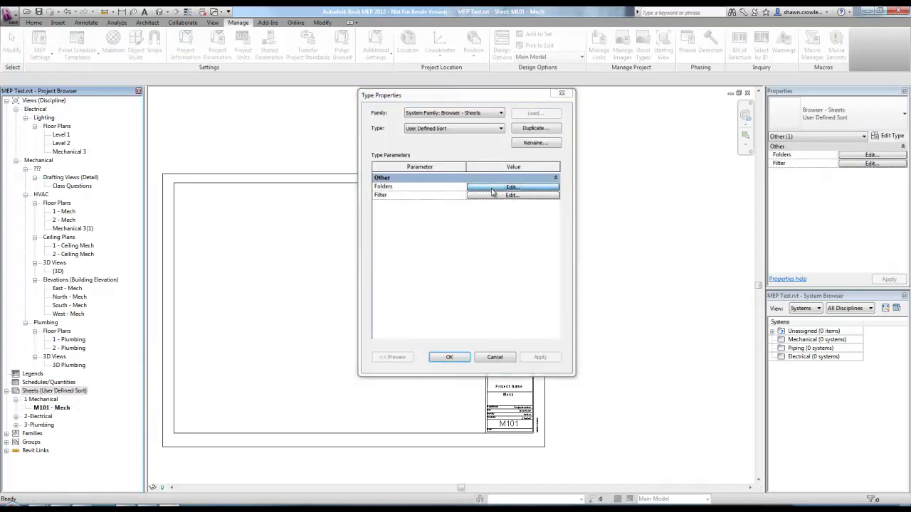
pyautogui.click(284, 309)
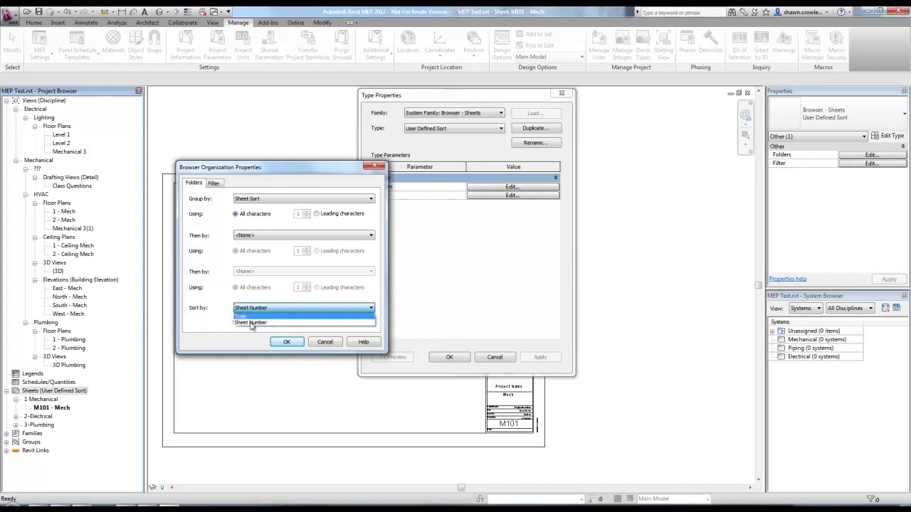
pyautogui.click(267, 281)
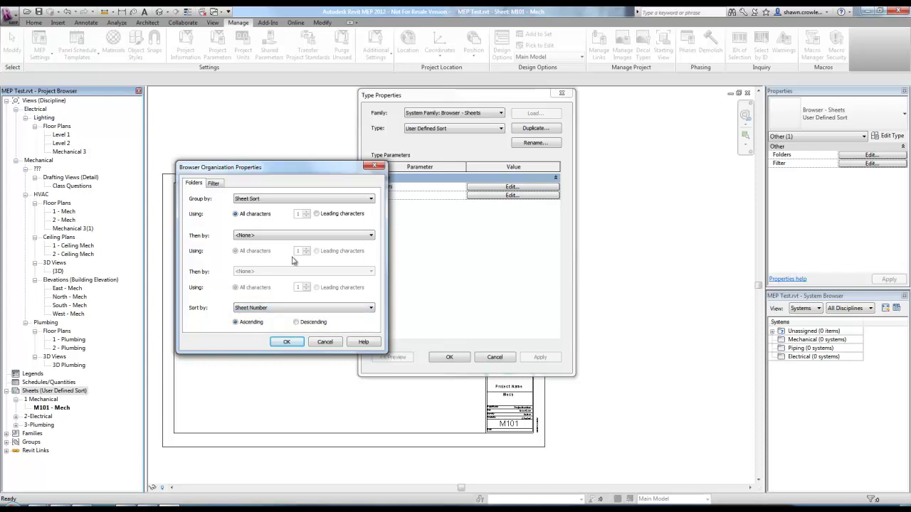
pyautogui.moveTo(228, 170); pyautogui.dragTo(196, 145)
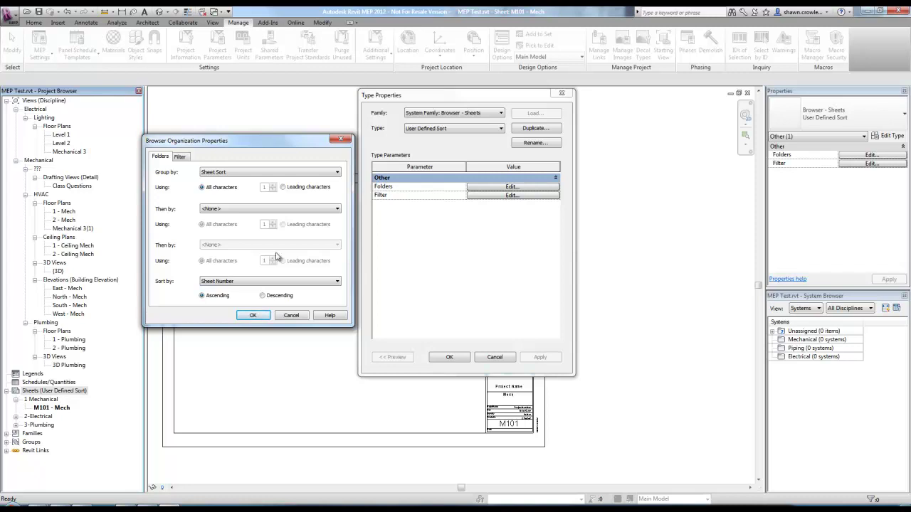
pyautogui.moveTo(278, 149); pyautogui.dragTo(252, 159)
pyautogui.click(227, 325)
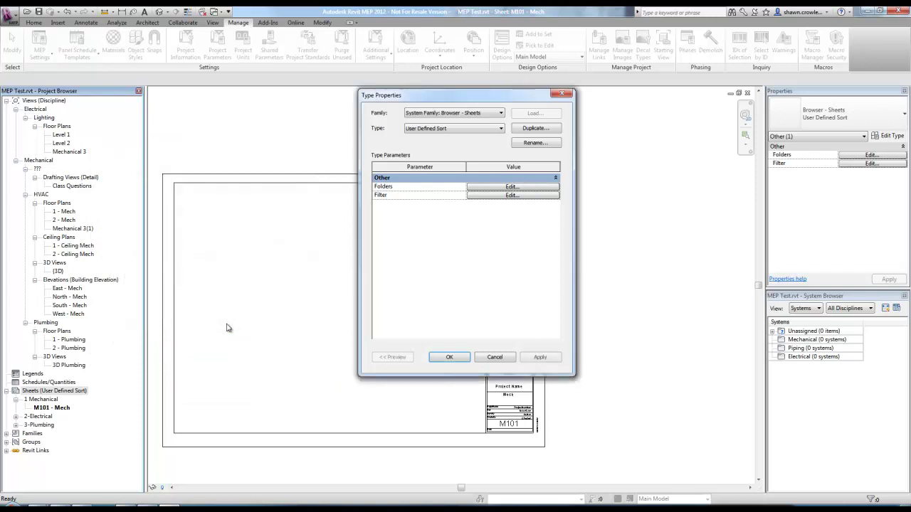
pyautogui.click(461, 358)
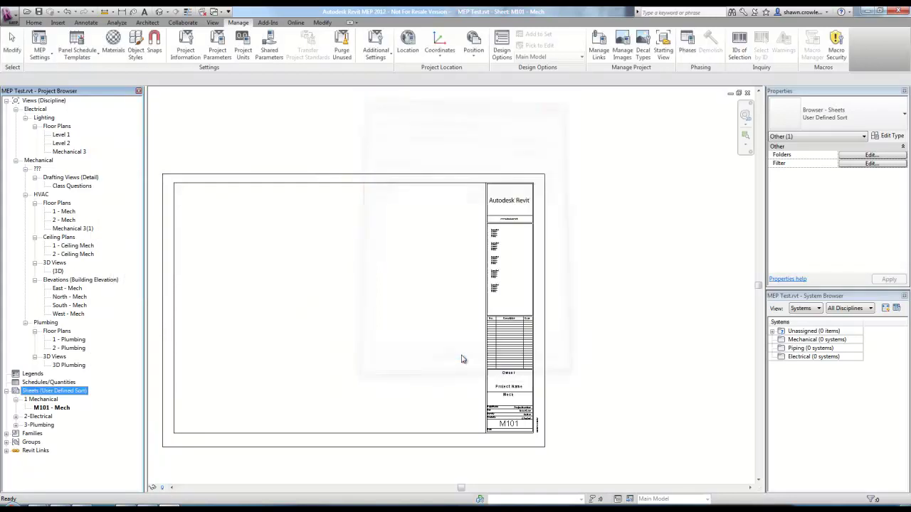
# - Open the Class Questions drafting view and add a View Sort parameter for Views
pyautogui.click(306, 366)
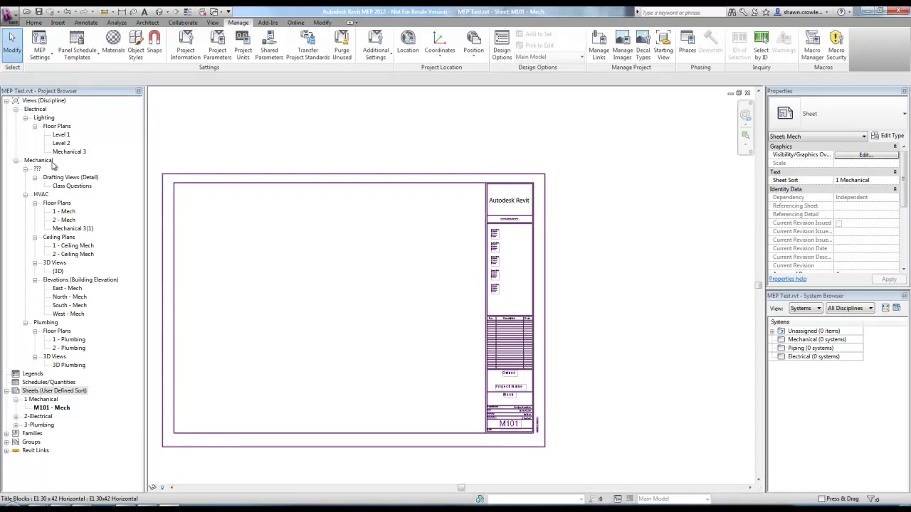
pyautogui.doubleClick(67, 185)
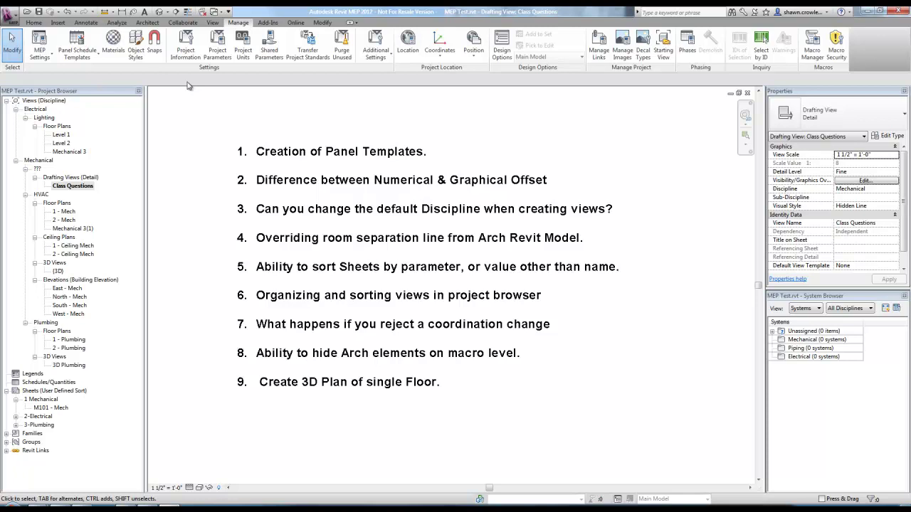
pyautogui.click(217, 44)
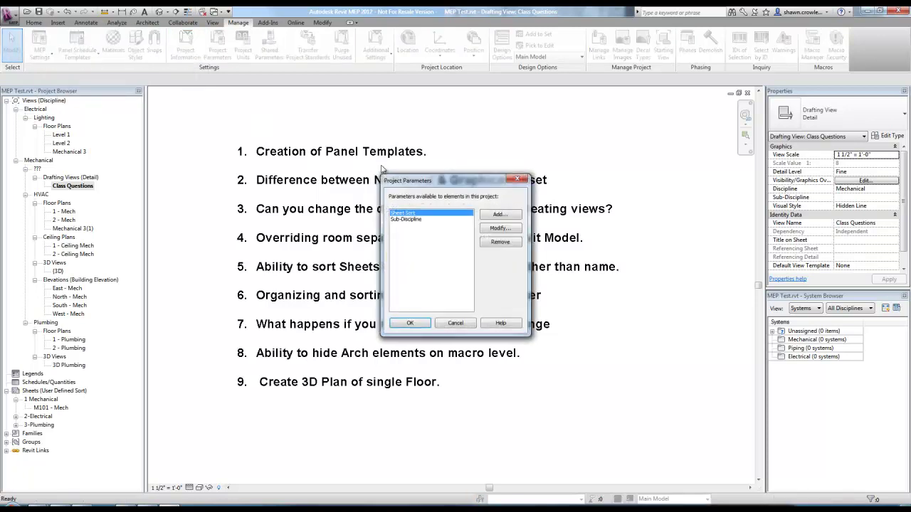
pyautogui.click(501, 215)
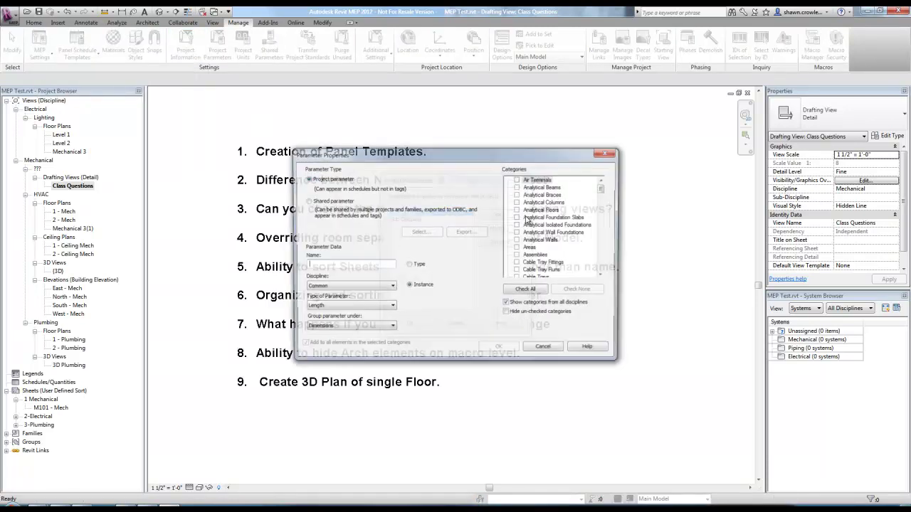
pyautogui.write('V')
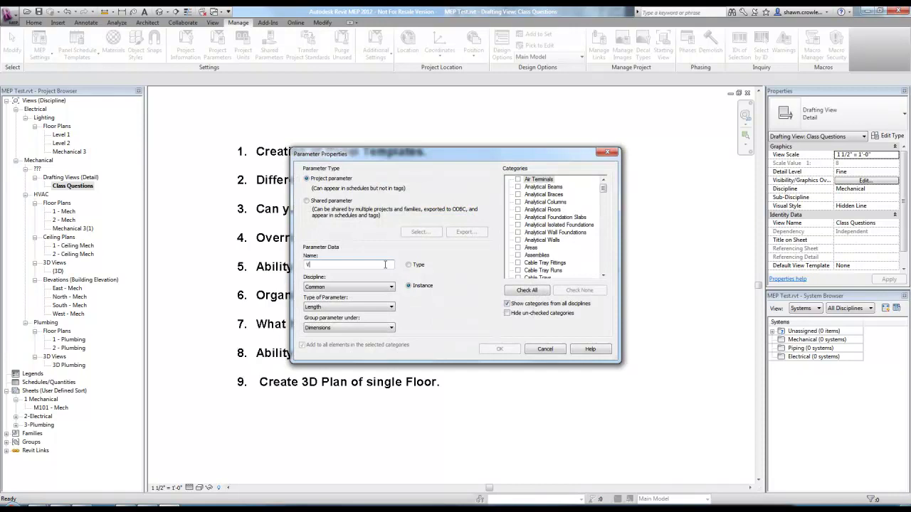
pyautogui.write('iew Sort')
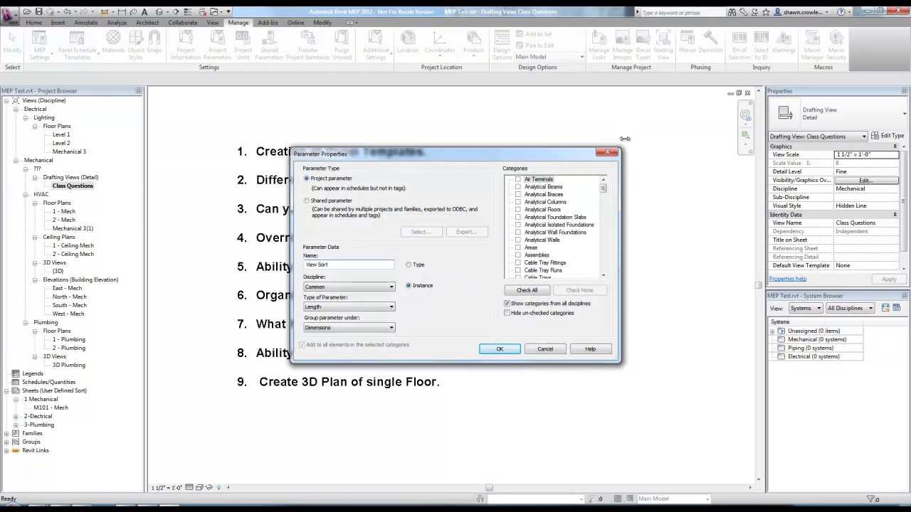
pyautogui.moveTo(603, 188); pyautogui.dragTo(607, 268)
pyautogui.click(518, 241)
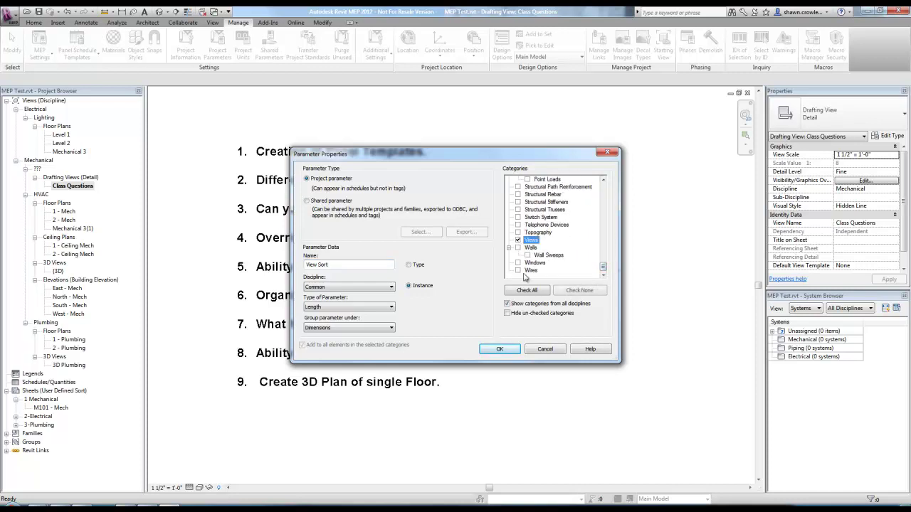
pyautogui.click(500, 349)
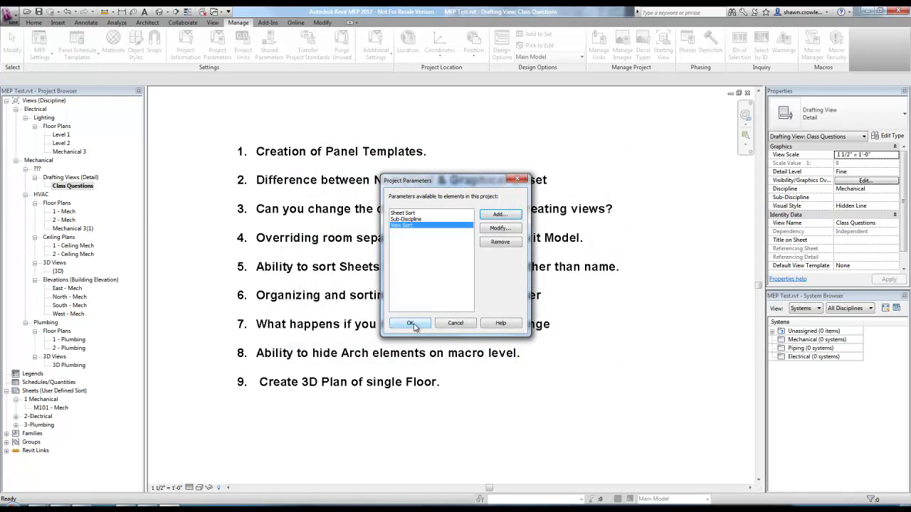
# - Inspect the View Sort parameter's settings, then delete it
pyautogui.click(498, 227)
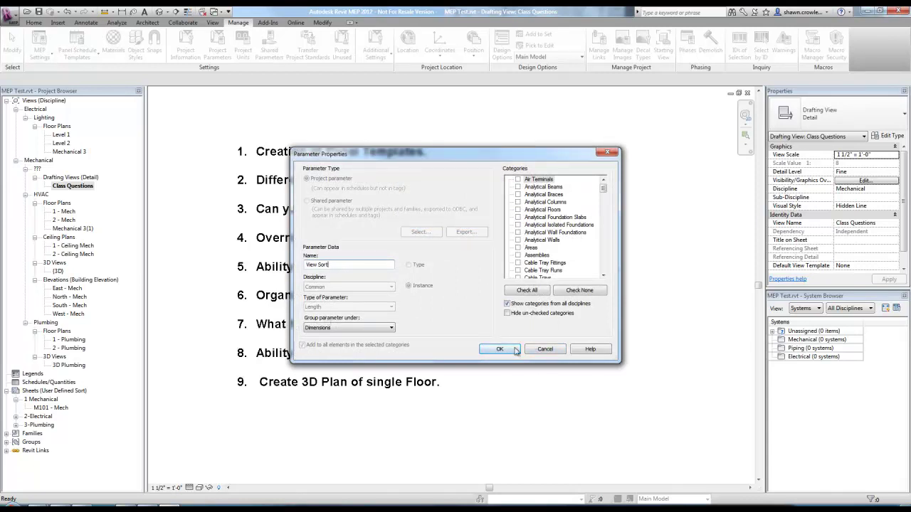
pyautogui.click(535, 348)
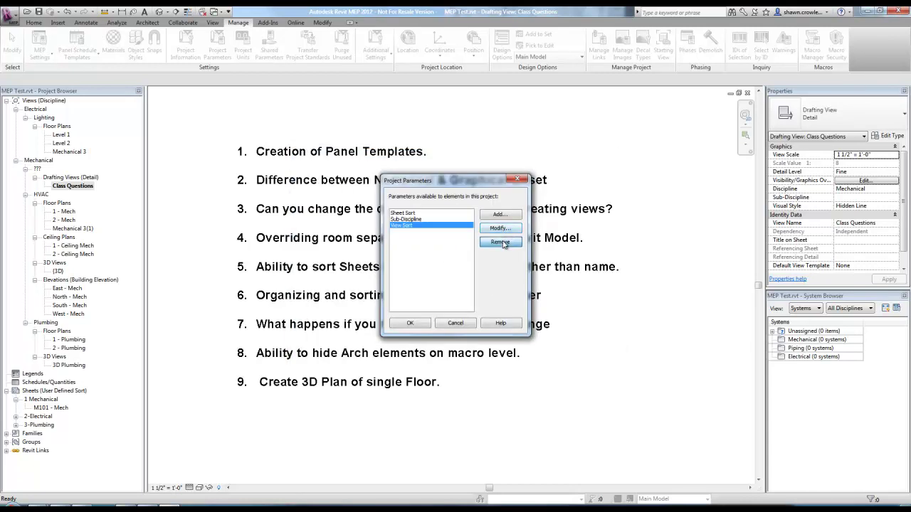
pyautogui.click(500, 241)
pyautogui.click(486, 273)
# - Re-add View sort as a Text project parameter applied to Views
pyautogui.click(499, 216)
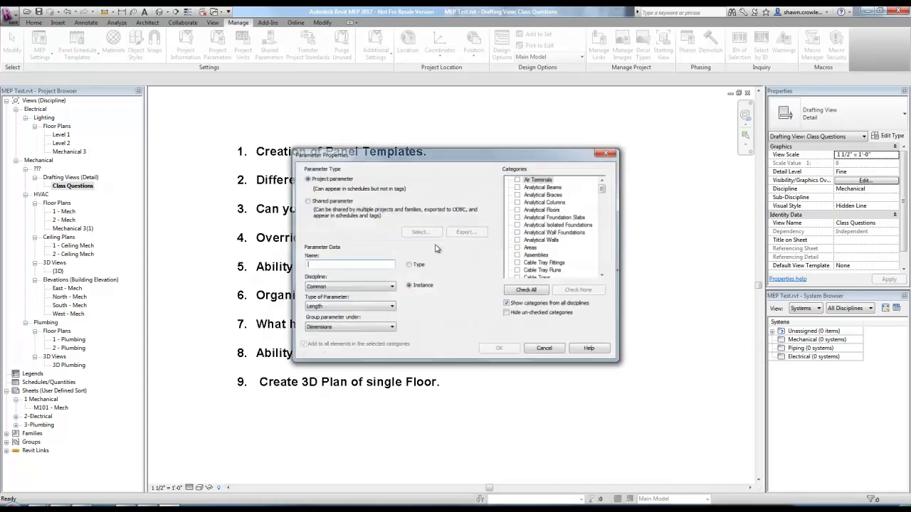
pyautogui.write('View sort')
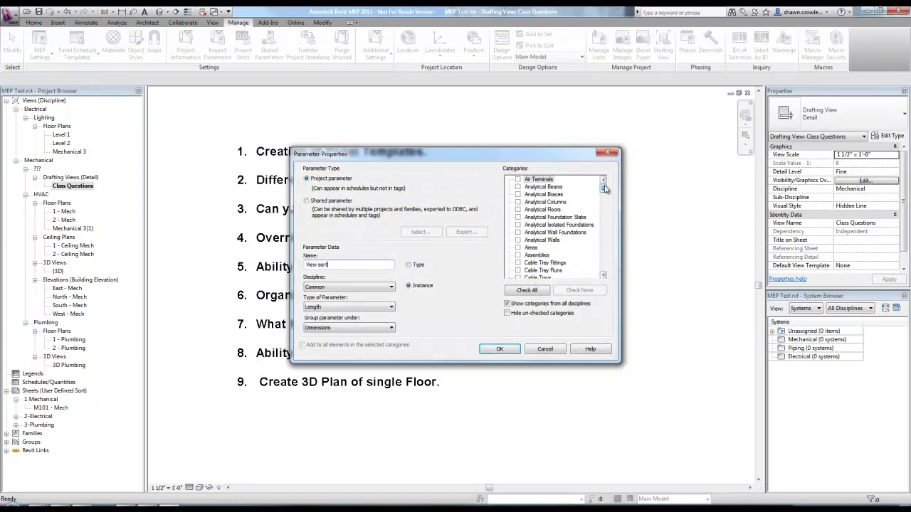
pyautogui.scroll(-15, 602, 269)
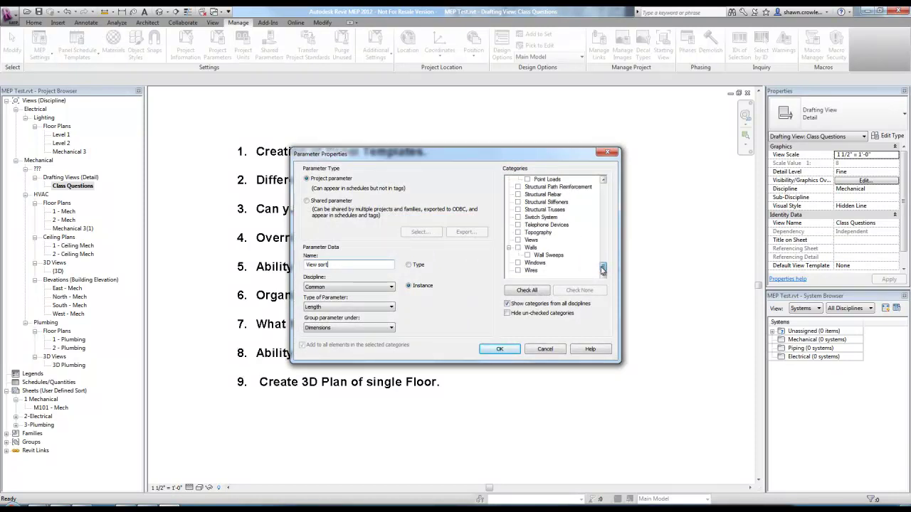
pyautogui.click(517, 240)
pyautogui.click(358, 306)
pyautogui.click(345, 316)
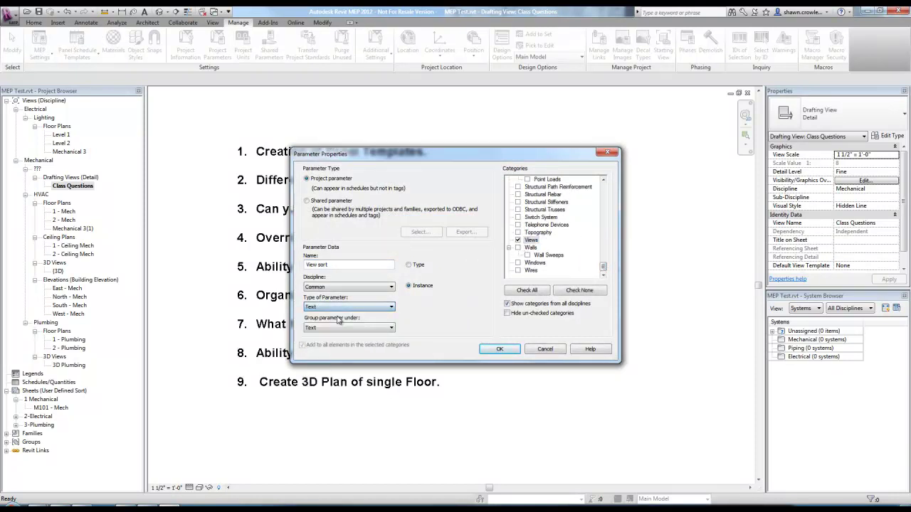
pyautogui.click(510, 349)
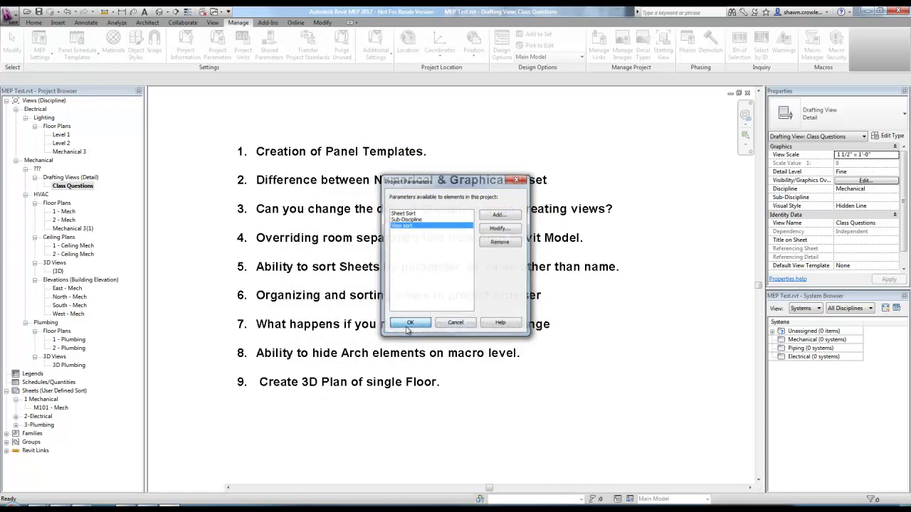
pyautogui.click(410, 323)
pyautogui.click(35, 103)
pyautogui.rightClick(35, 103)
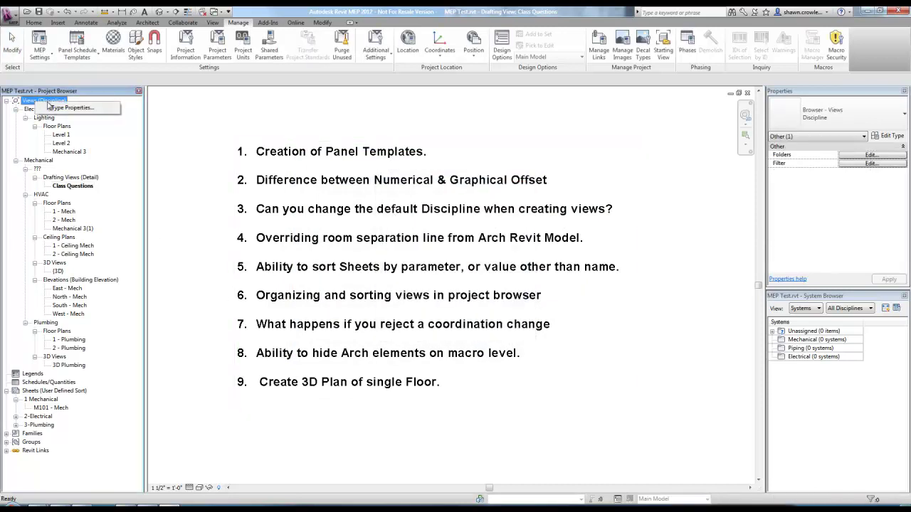
pyautogui.click(51, 109)
pyautogui.click(469, 188)
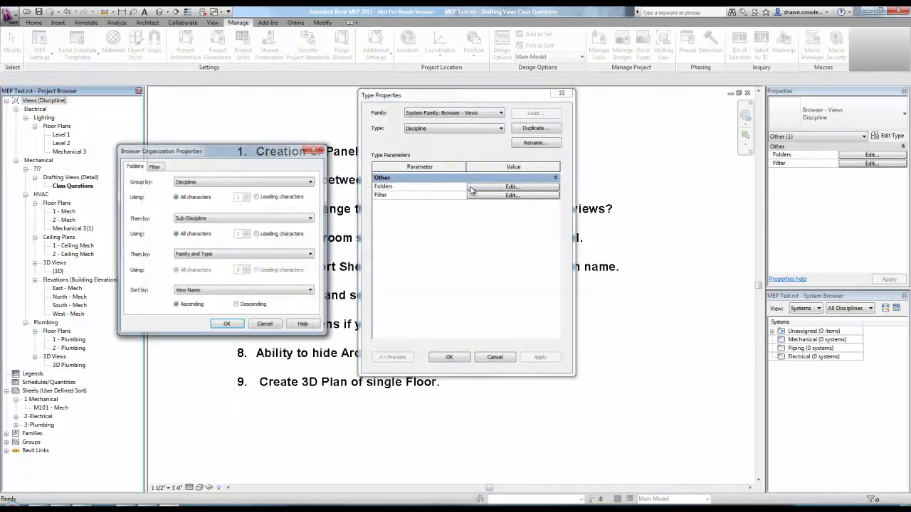
pyautogui.click(229, 182)
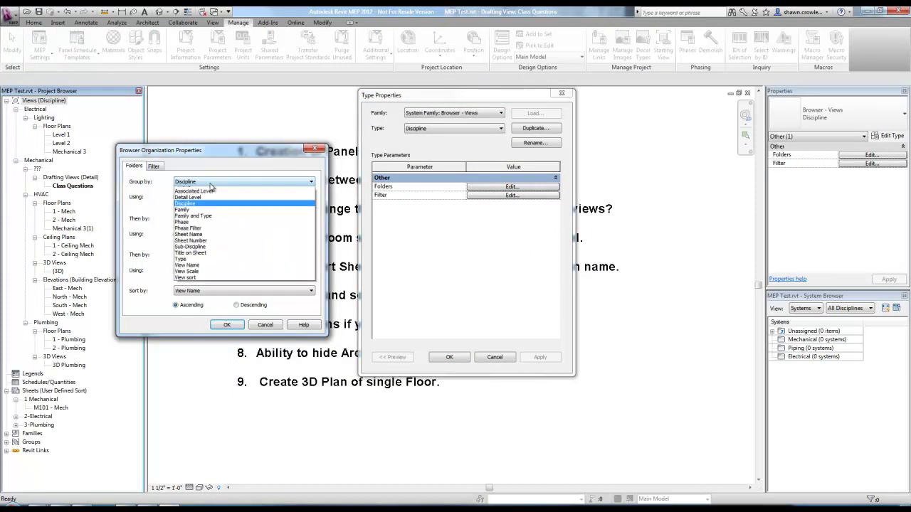
pyautogui.click(208, 282)
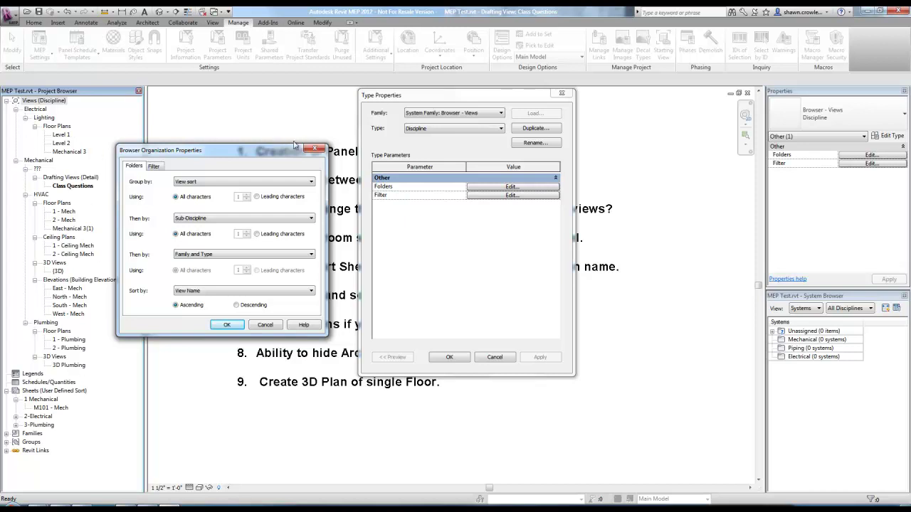
pyautogui.click(315, 148)
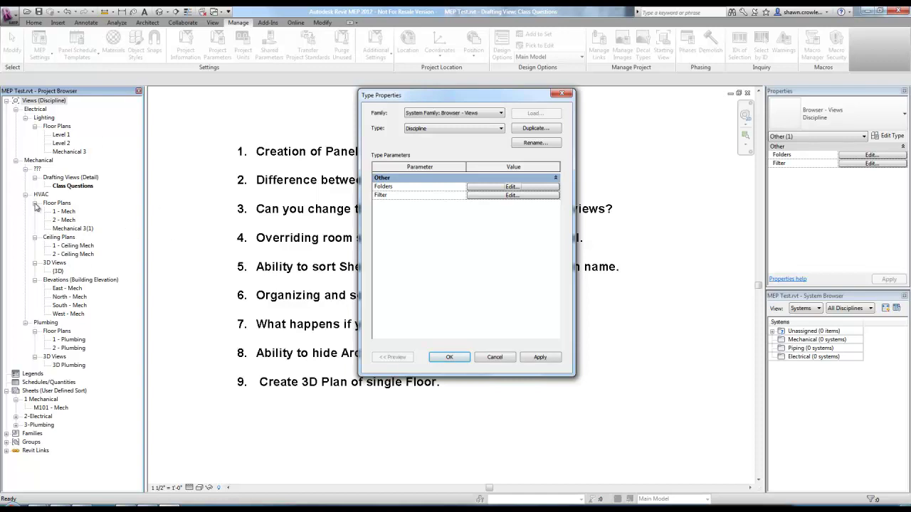
pyautogui.click(494, 358)
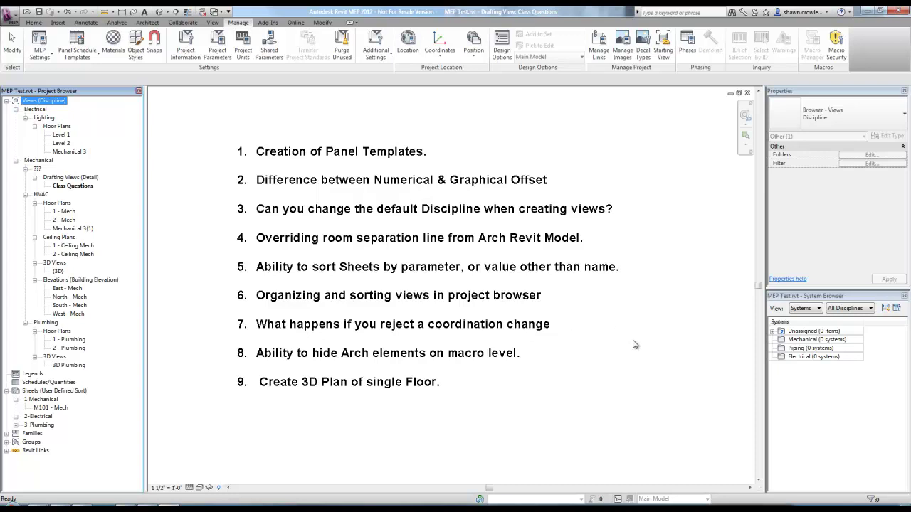
# - From the Level 1 lighting plan, run Coordination Review on the linked architectural model; nothing to review
pyautogui.click(662, 365)
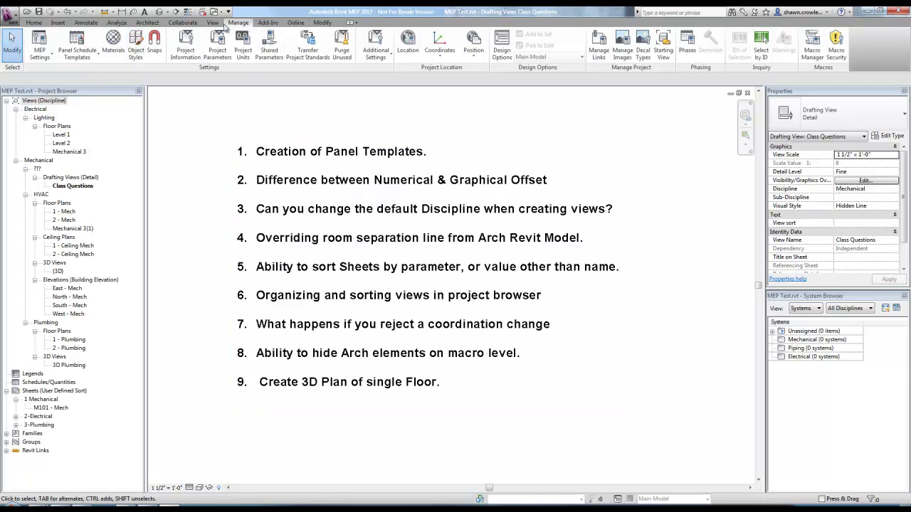
pyautogui.click(182, 22)
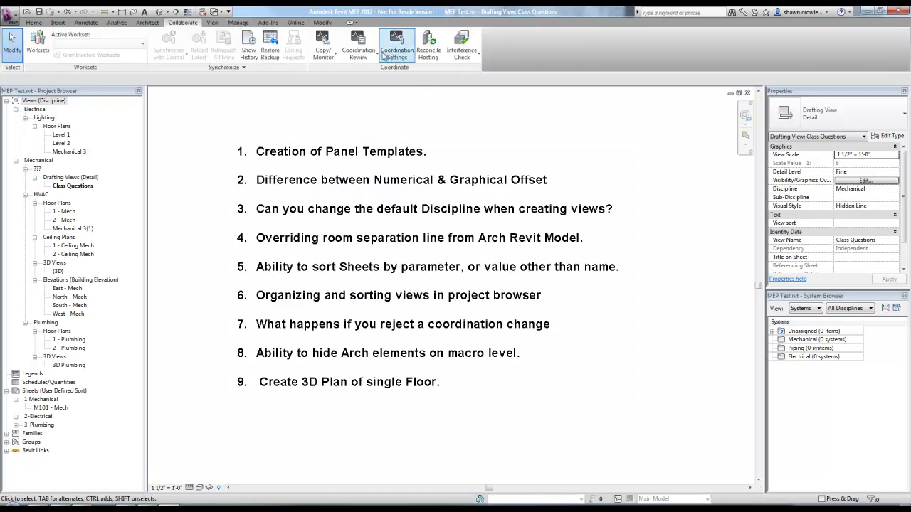
pyautogui.click(358, 54)
pyautogui.click(340, 92)
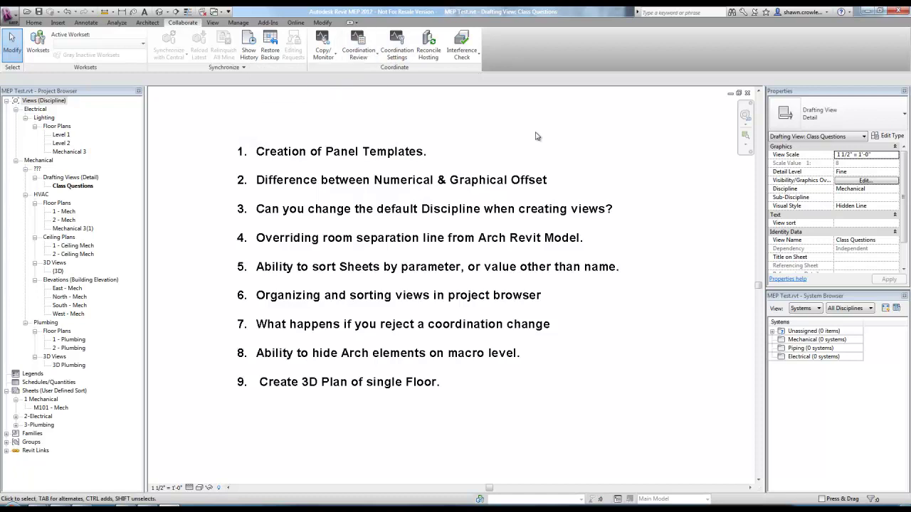
pyautogui.click(62, 135)
pyautogui.doubleClick(64, 138)
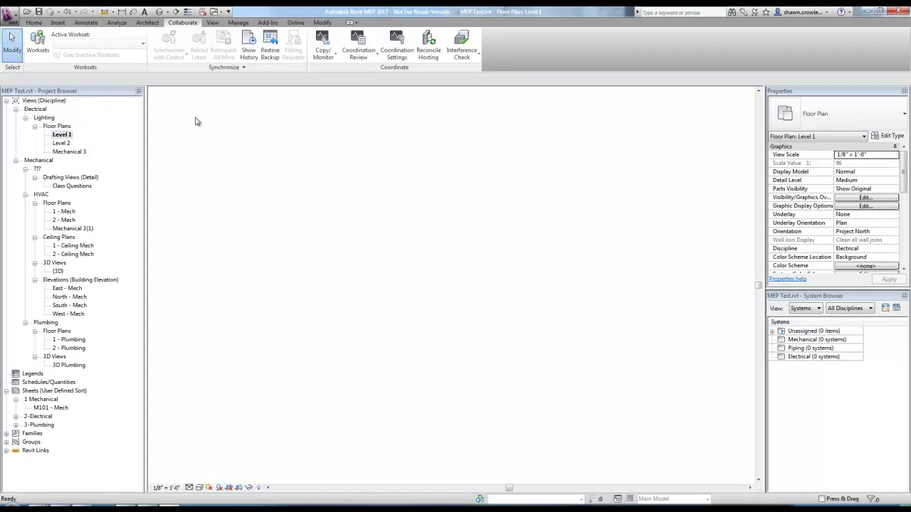
pyautogui.click(364, 58)
pyautogui.click(340, 92)
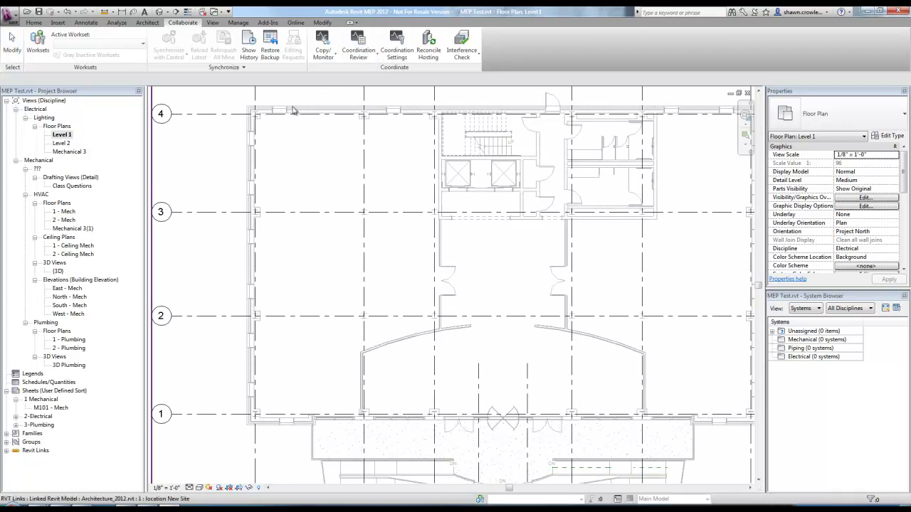
pyautogui.click(293, 111)
pyautogui.click(518, 263)
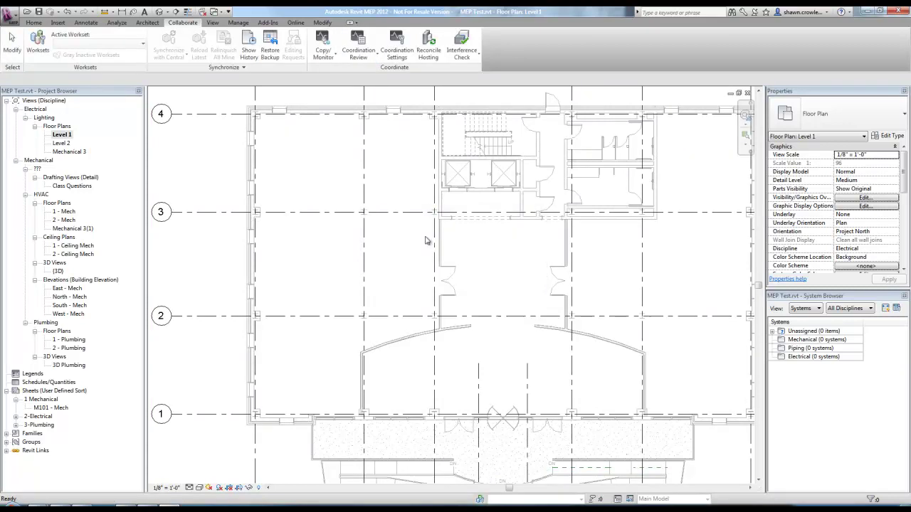
# - Return to the Class Questions drafting view from the Drafting Views list
pyautogui.scroll(-2, 426, 244)
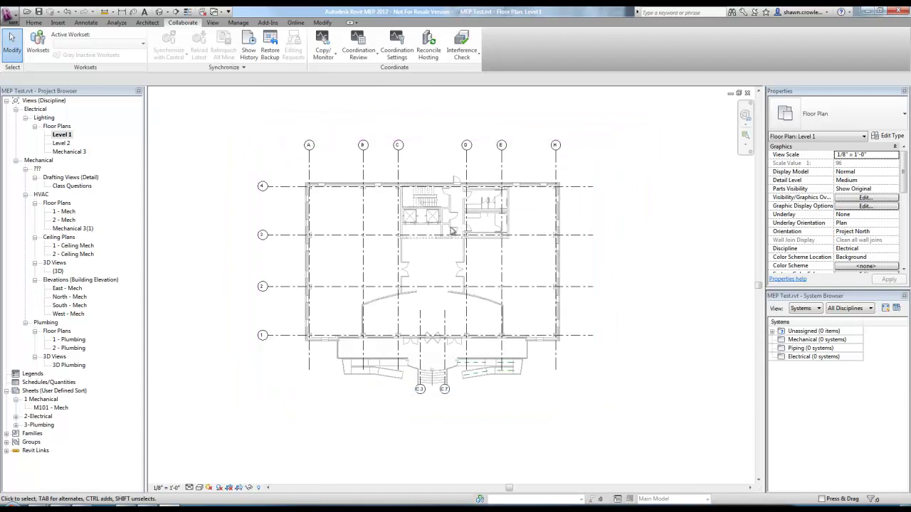
pyautogui.scroll(3, 467, 224)
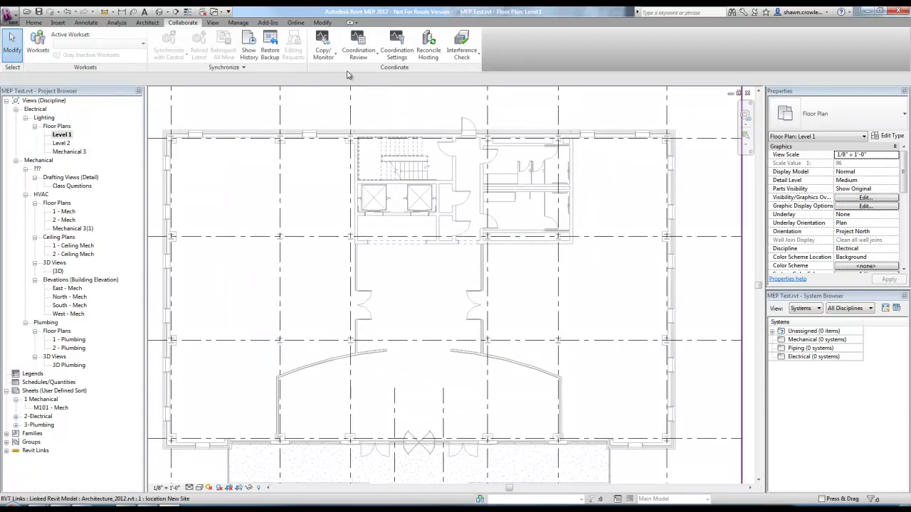
pyautogui.scroll(-2, 438, 245)
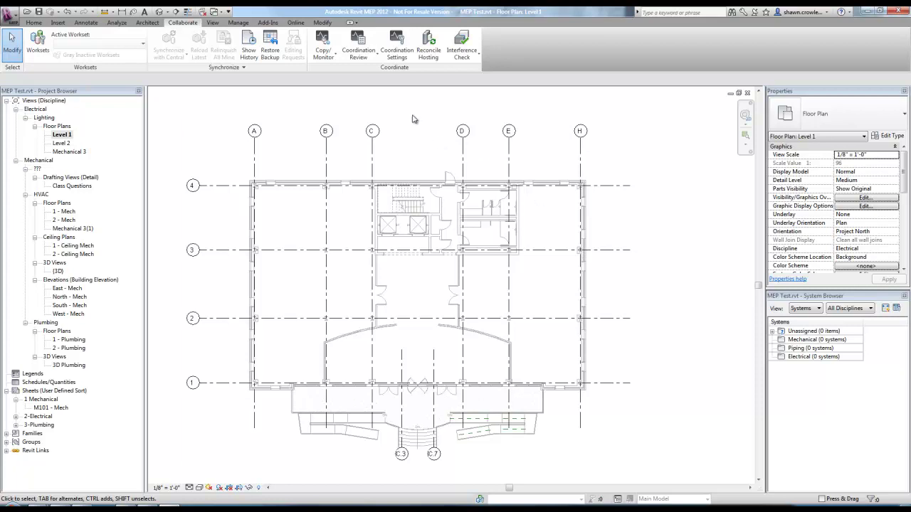
pyautogui.scroll(-4, 379, 176)
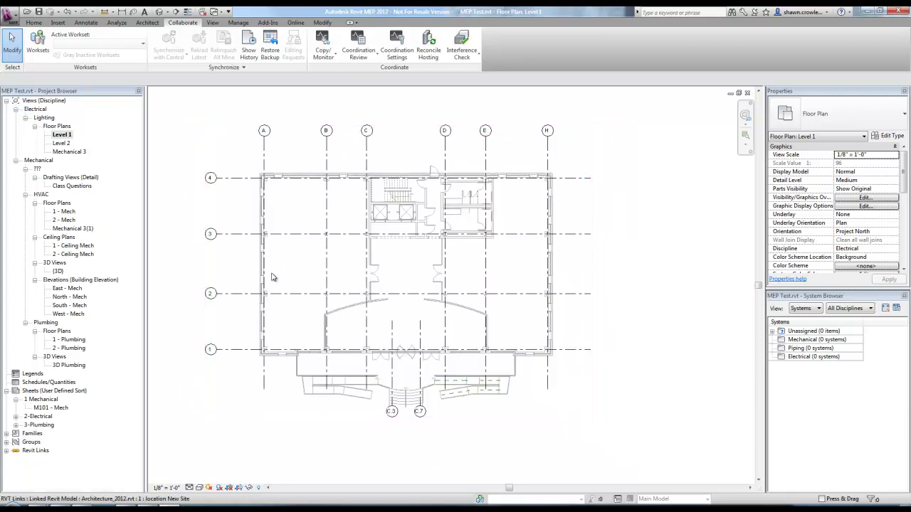
pyautogui.scroll(-1, 360, 224)
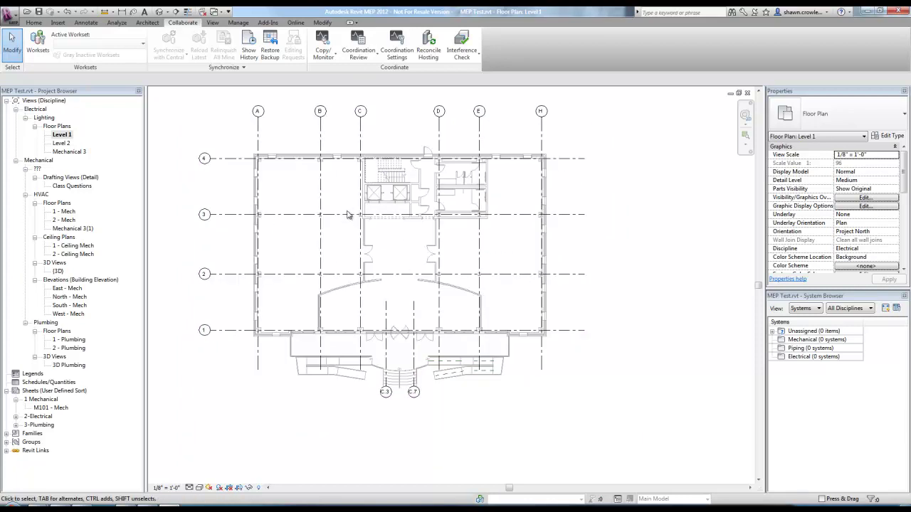
pyautogui.scroll(1, 316, 228)
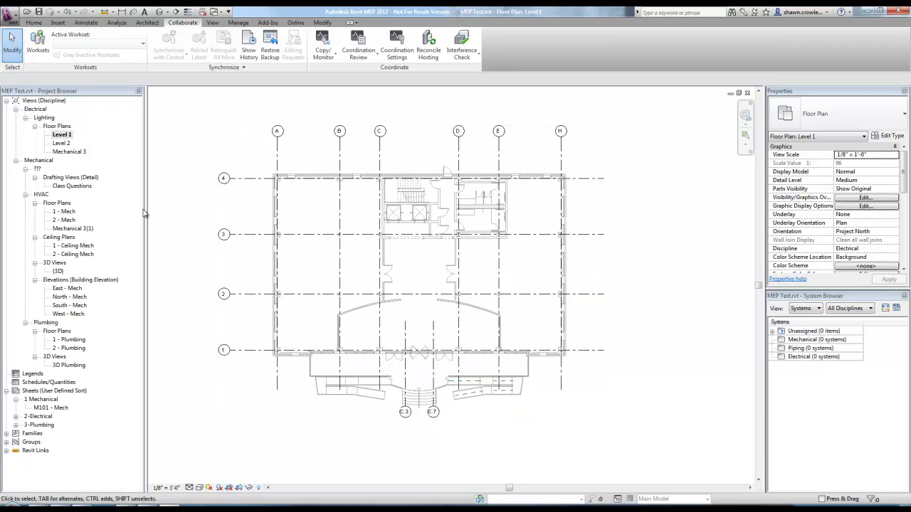
pyautogui.doubleClick(72, 186)
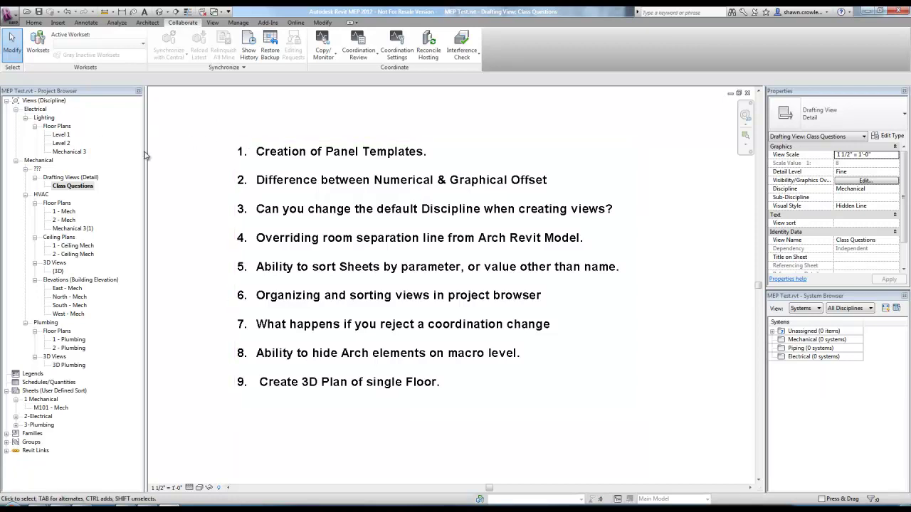
# - Open the Level 1 floor plan, then the Mechanical 3 floor plan
pyautogui.doubleClick(61, 134)
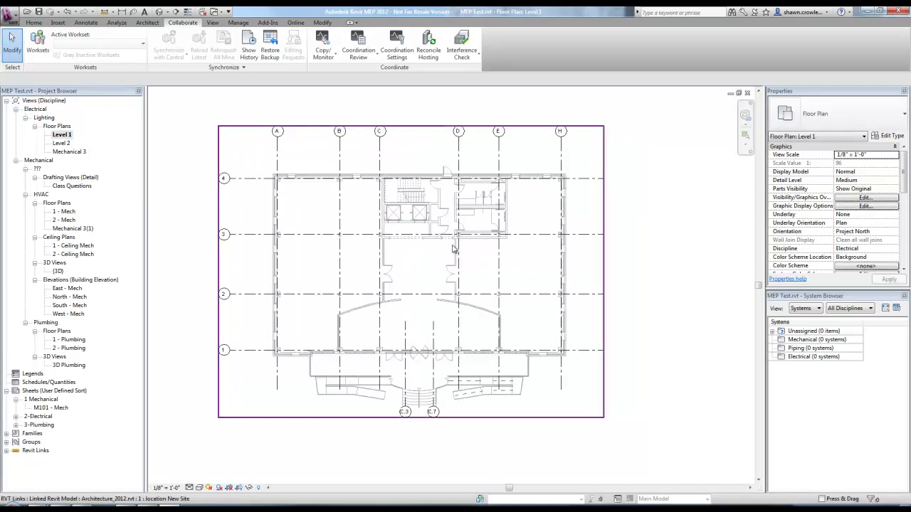
pyautogui.doubleClick(74, 152)
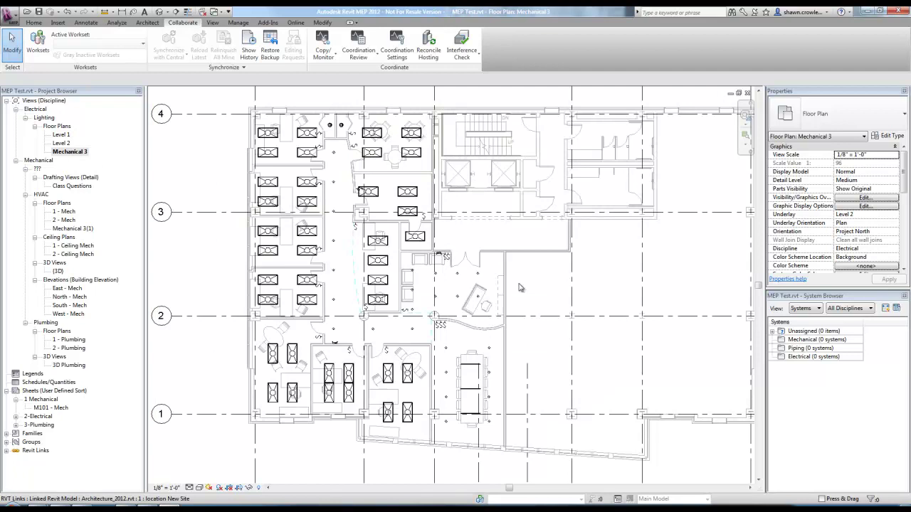
pyautogui.scroll(5, 399, 163)
pyautogui.scroll(-8, 391, 223)
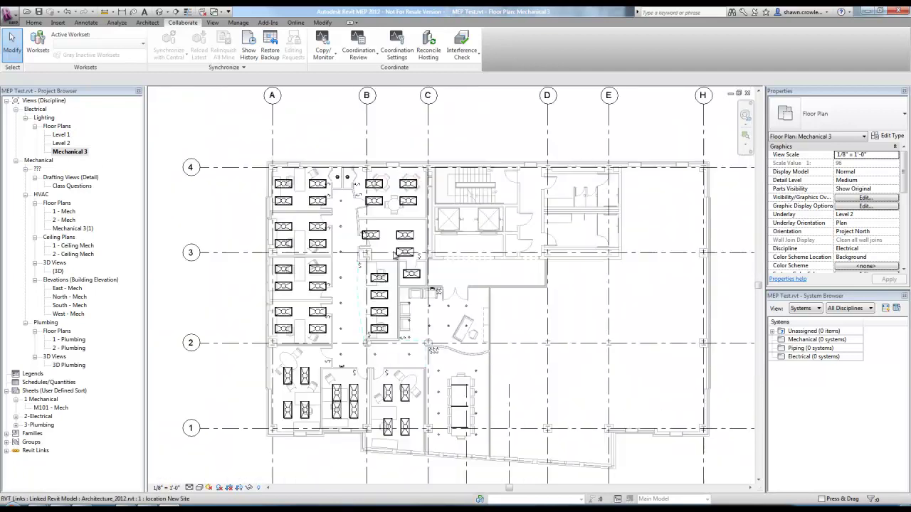
pyautogui.scroll(-3, 466, 213)
pyautogui.scroll(4, 469, 220)
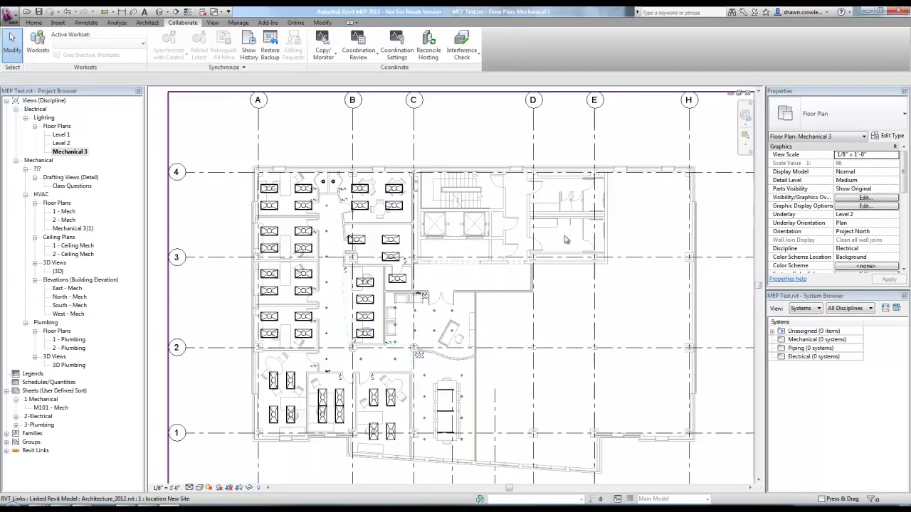
pyautogui.scroll(-3, 415, 217)
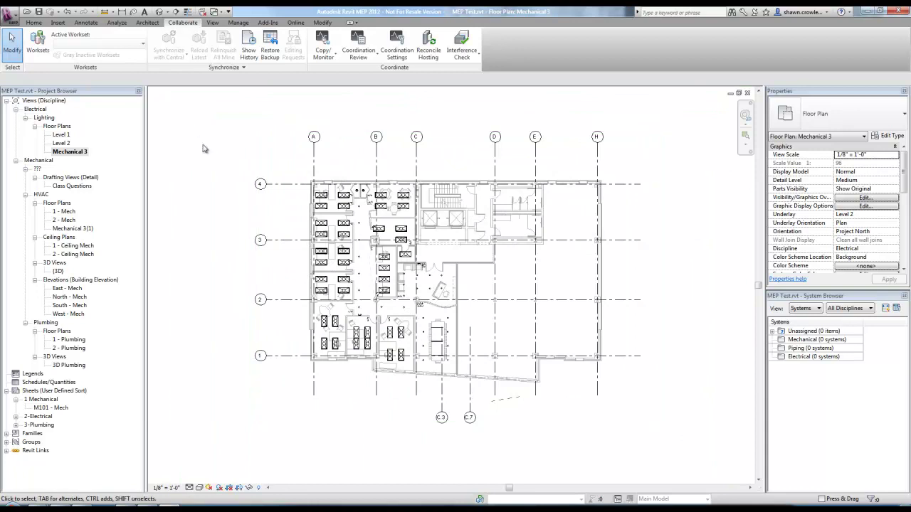
# - Open View Template Settings filtered to show only Floor, Structural, Area Plans templates
pyautogui.click(212, 22)
pyautogui.click(44, 55)
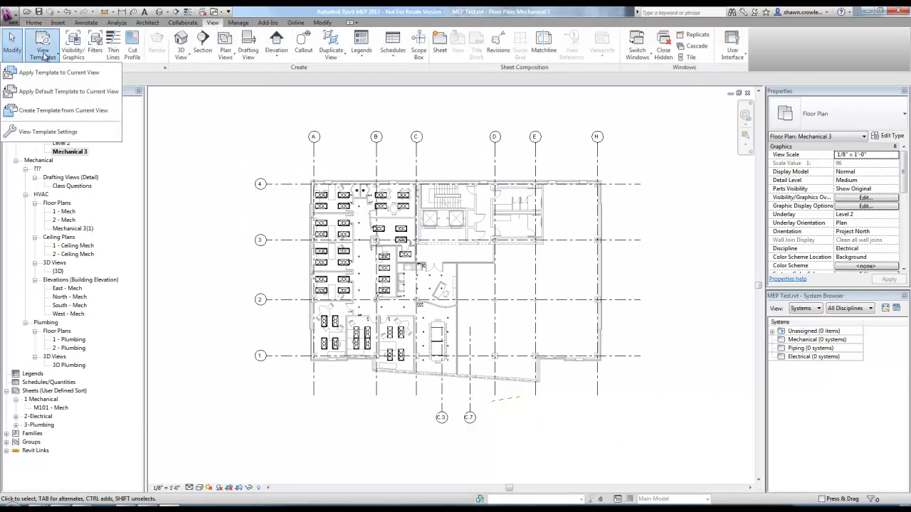
pyautogui.click(48, 132)
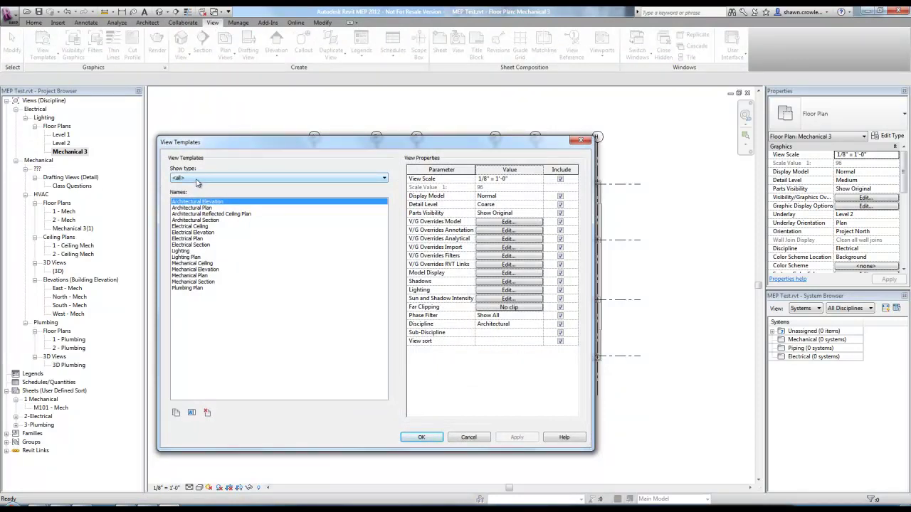
pyautogui.click(200, 178)
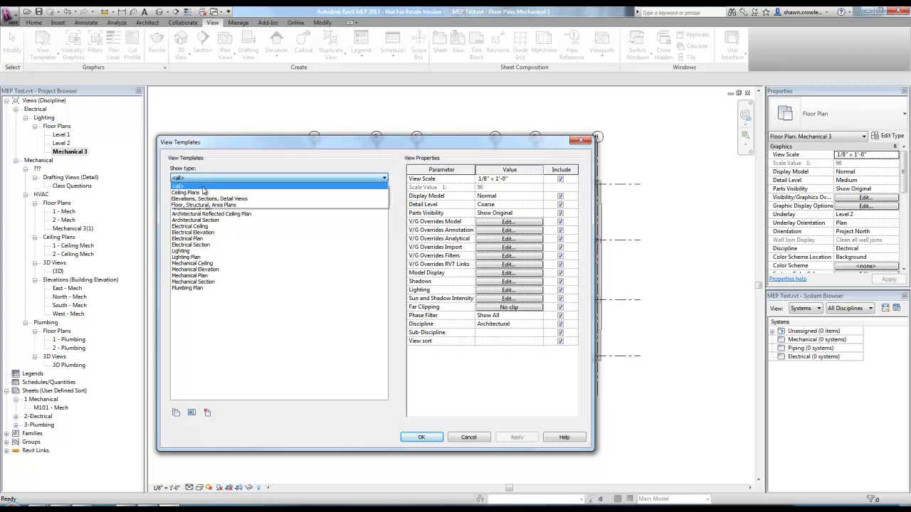
pyautogui.click(203, 205)
pyautogui.click(194, 178)
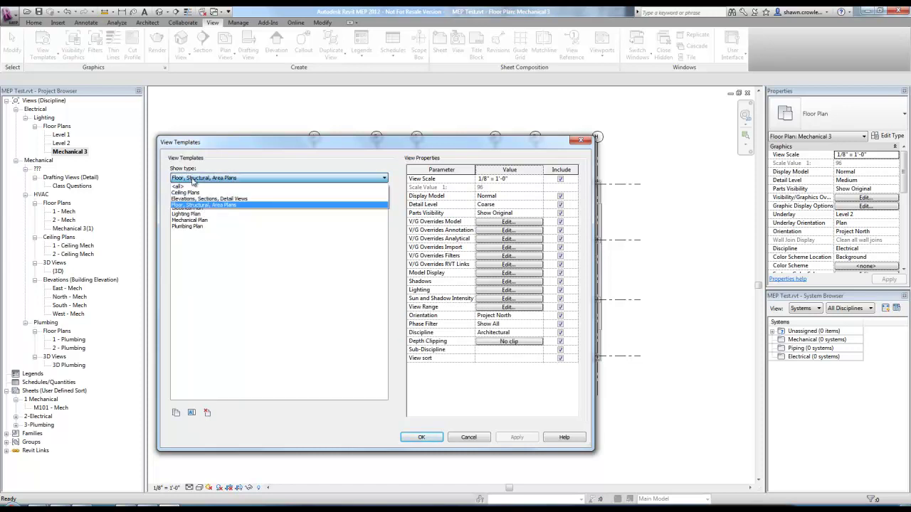
pyautogui.click(201, 179)
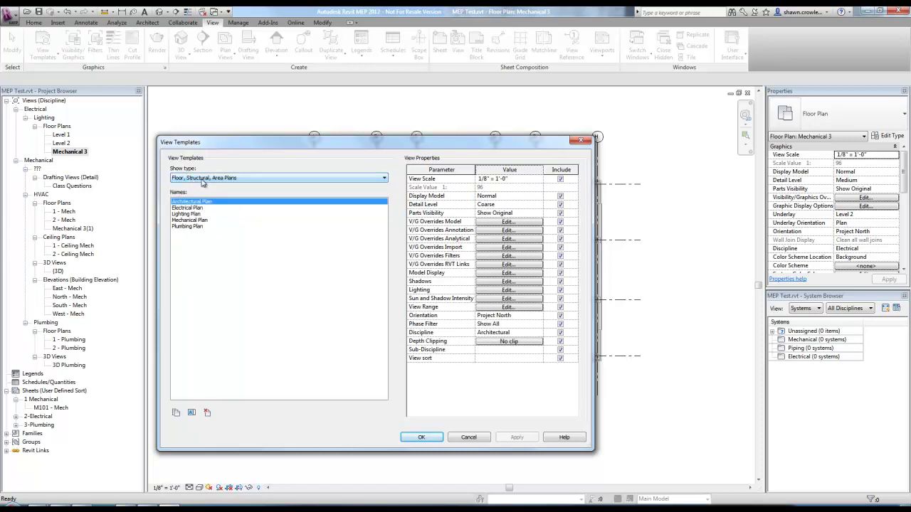
pyautogui.click(562, 183)
pyautogui.click(561, 195)
# - Duplicate the Architectural Plan template as a new template named 'Arch Filter'
pyautogui.click(175, 413)
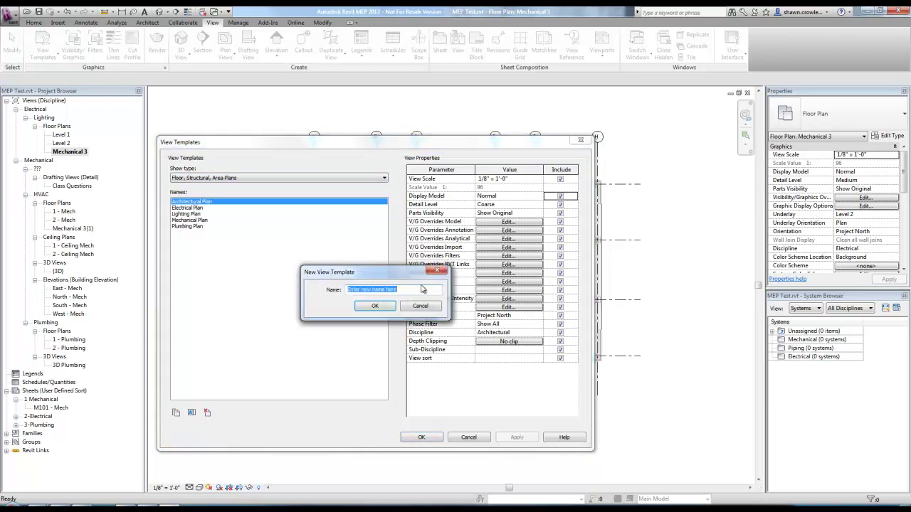
pyautogui.write('a')
pyautogui.press('BackSpace')
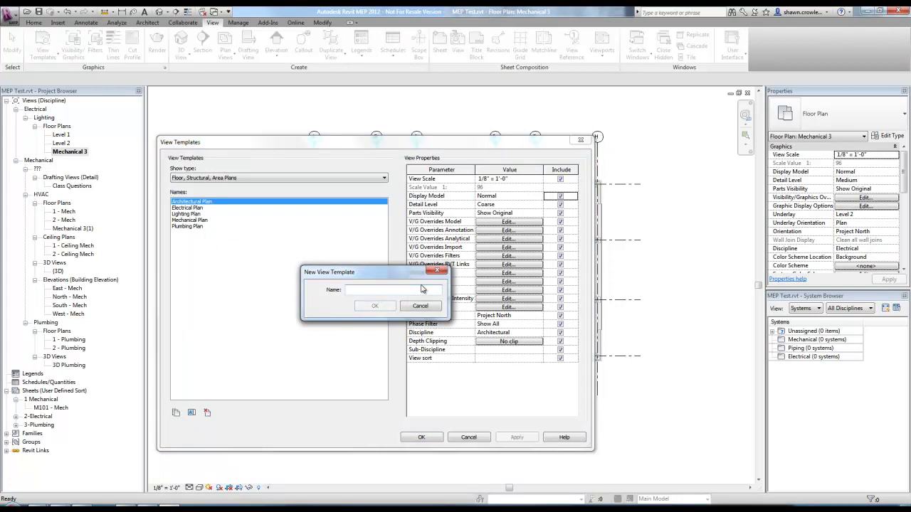
pyautogui.write('Arch Filter')
pyautogui.click(385, 306)
# - Uncheck every Include box in Arch Filter except V/G Overrides RVT Links
pyautogui.click(560, 358)
pyautogui.click(560, 349)
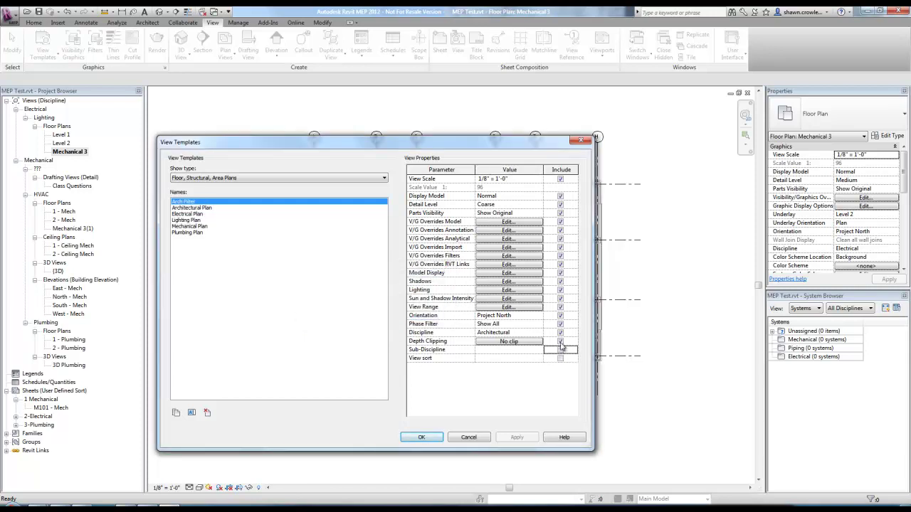
pyautogui.click(560, 340)
pyautogui.click(560, 333)
pyautogui.click(560, 179)
pyautogui.click(561, 195)
pyautogui.click(560, 204)
pyautogui.click(569, 215)
pyautogui.click(560, 213)
pyautogui.click(560, 221)
pyautogui.click(560, 230)
pyautogui.click(560, 238)
pyautogui.click(560, 247)
pyautogui.click(560, 256)
pyautogui.click(560, 264)
pyautogui.click(560, 272)
pyautogui.click(560, 281)
pyautogui.click(559, 290)
pyautogui.click(560, 298)
pyautogui.click(560, 307)
pyautogui.click(560, 324)
pyautogui.click(560, 307)
# - Set the linked architecture model's display settings to Custom with custom model category visibility
pyautogui.click(535, 264)
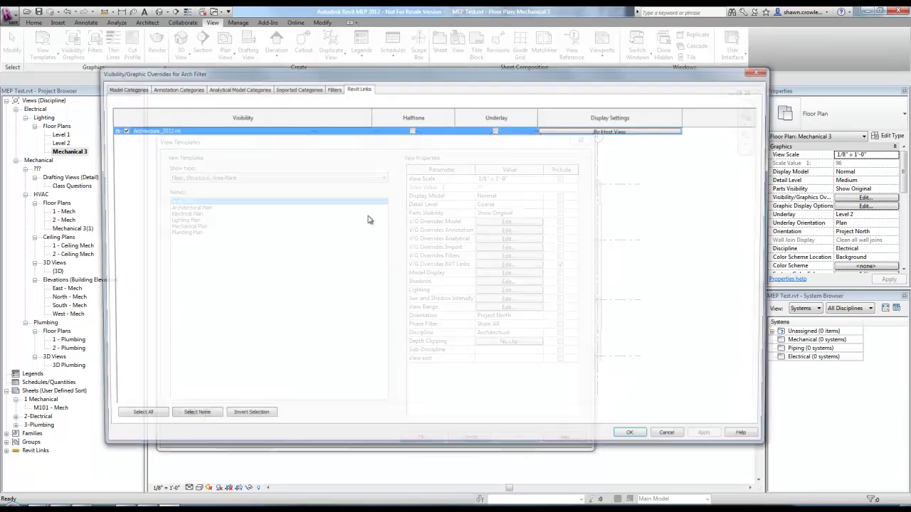
pyautogui.click(549, 130)
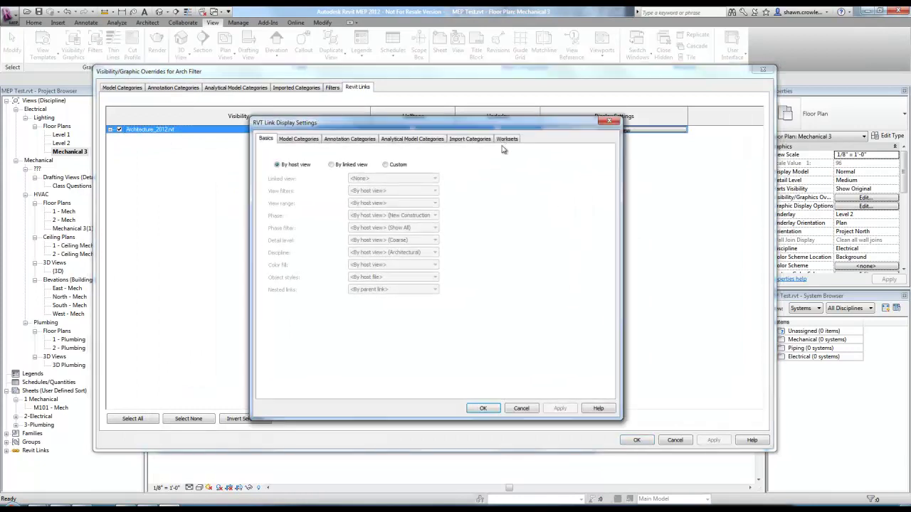
pyautogui.click(387, 164)
pyautogui.click(299, 138)
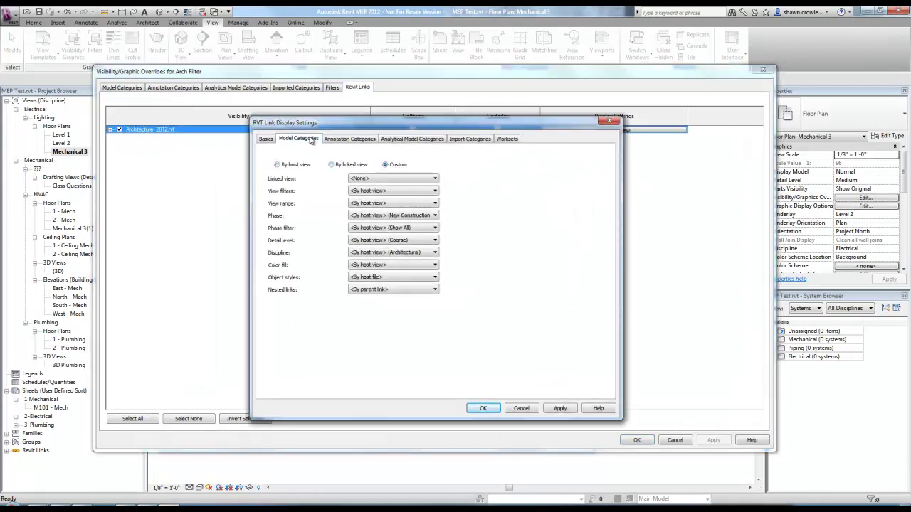
pyautogui.click(393, 154)
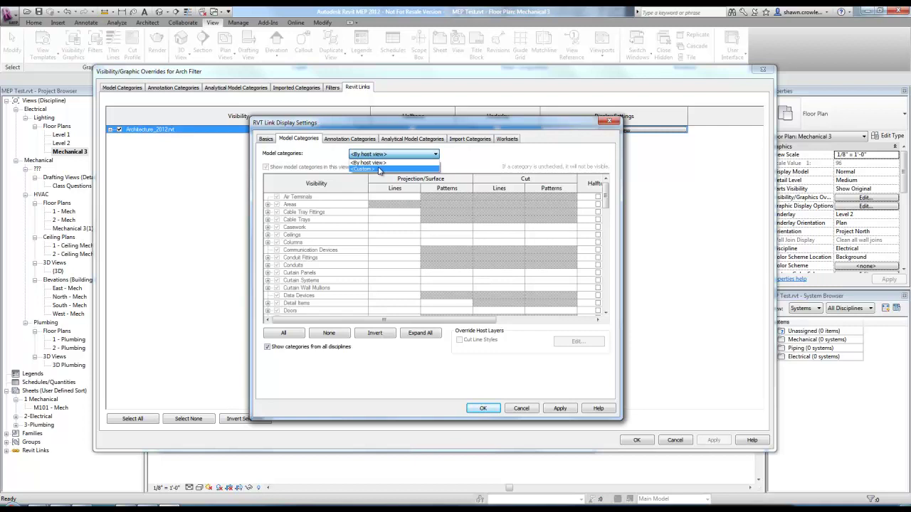
pyautogui.click(380, 169)
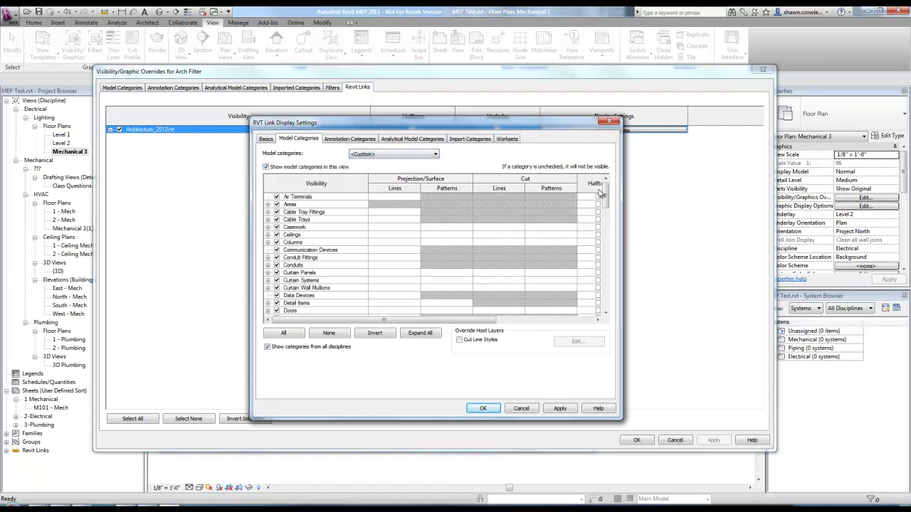
pyautogui.moveTo(604, 192); pyautogui.dragTo(602, 237)
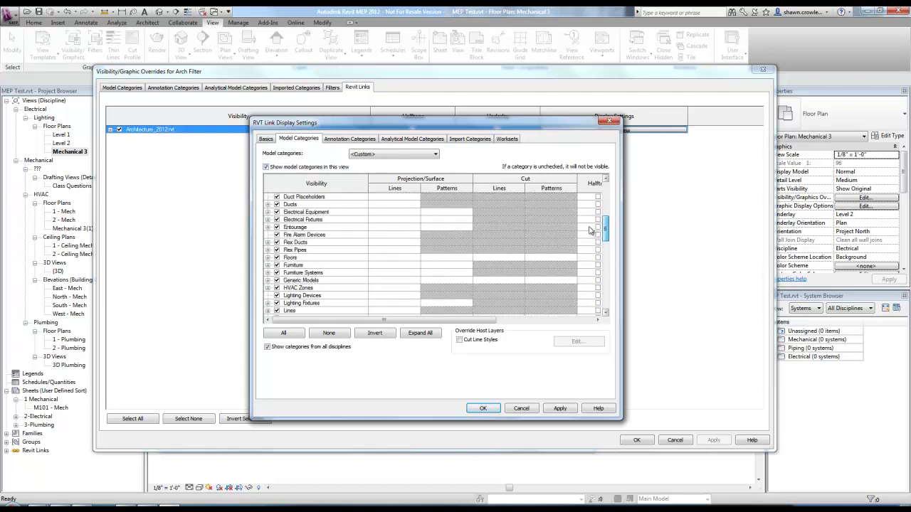
# - Hide Furniture and Furniture Systems in the linked model and confirm the overrides
pyautogui.click(277, 265)
pyautogui.click(277, 273)
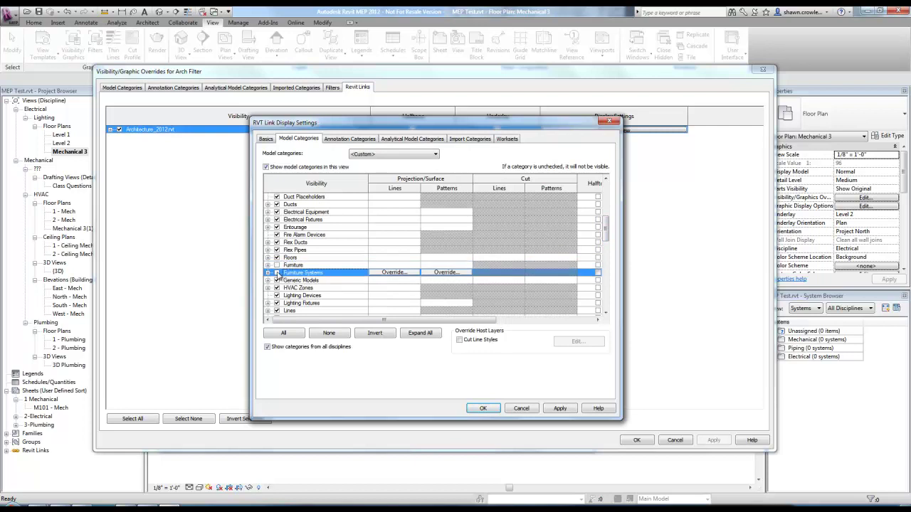
pyautogui.click(560, 407)
pyautogui.click(483, 408)
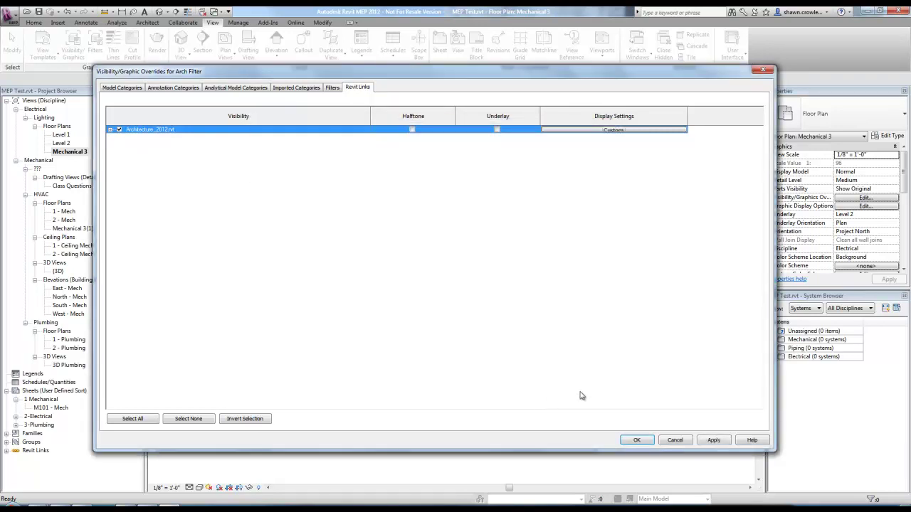
pyautogui.click(713, 440)
pyautogui.click(637, 440)
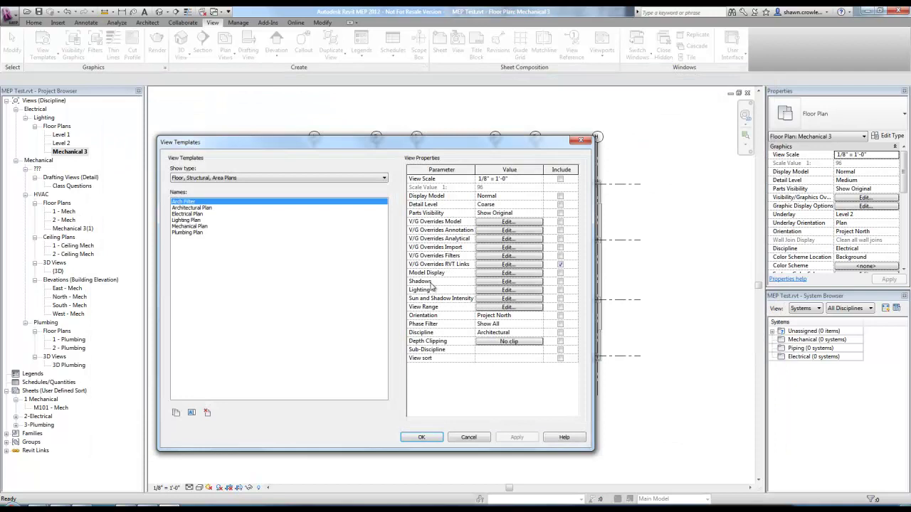
# - Save the Arch Filter template and apply it to the Level 1, Level 2 and Mechanical 3 plans
pyautogui.click(420, 438)
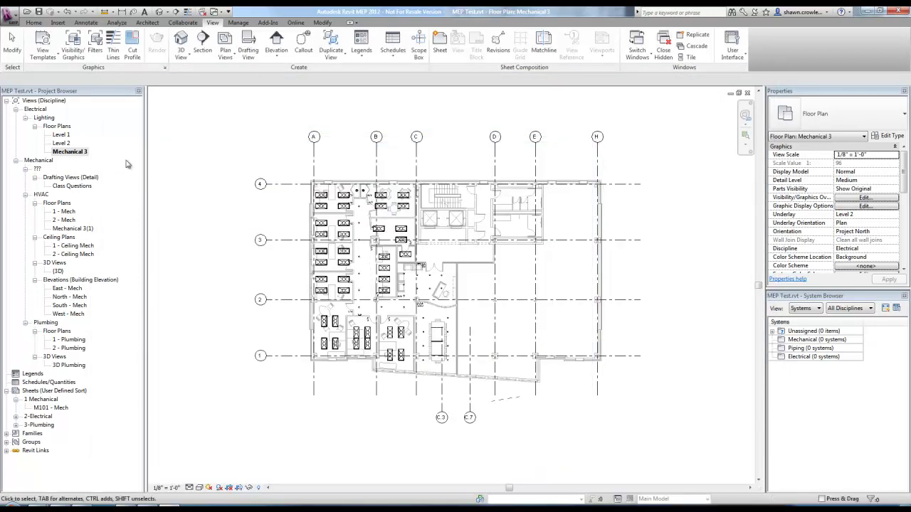
pyautogui.click(61, 135)
pyautogui.keyDown('shift'); pyautogui.click(71, 151); pyautogui.keyUp('shift')
pyautogui.rightClick(80, 153)
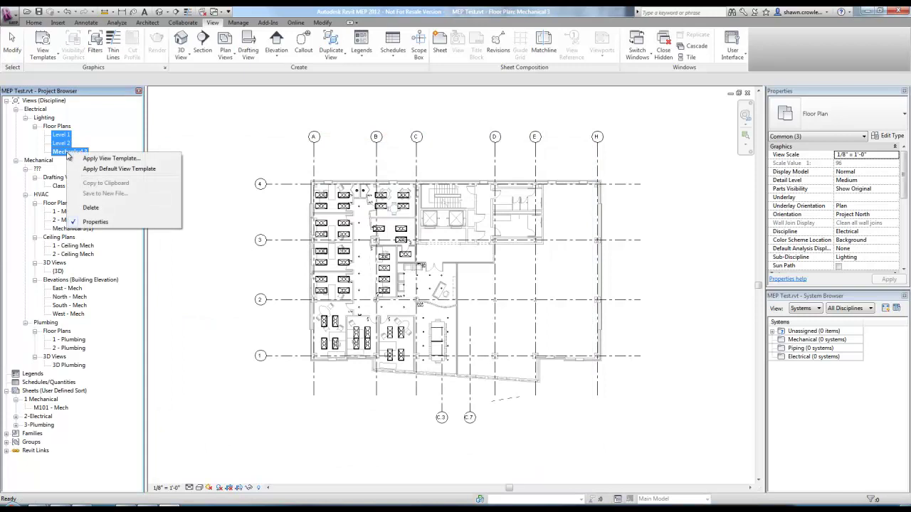
pyautogui.click(107, 158)
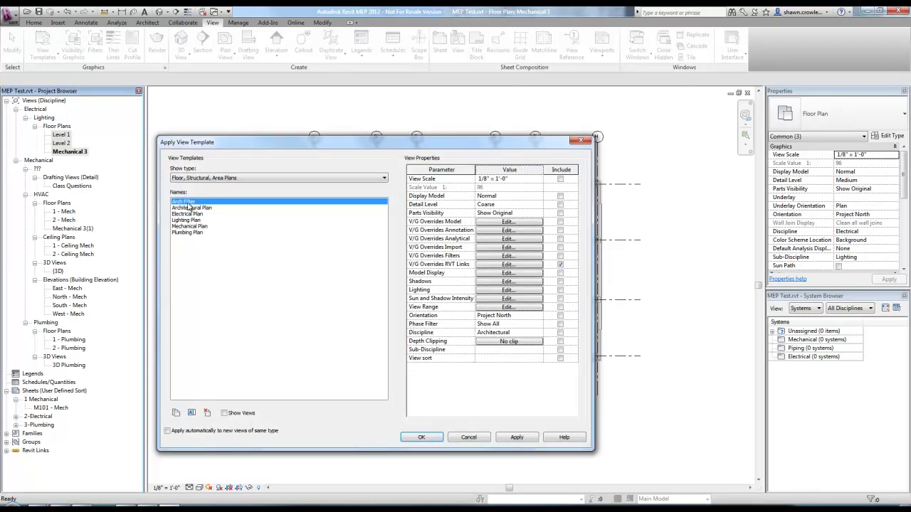
pyautogui.click(517, 438)
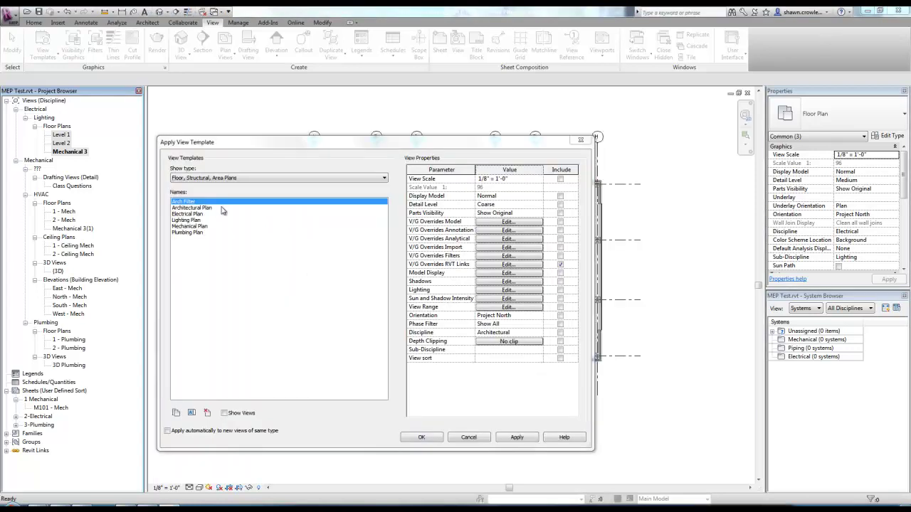
pyautogui.click(419, 438)
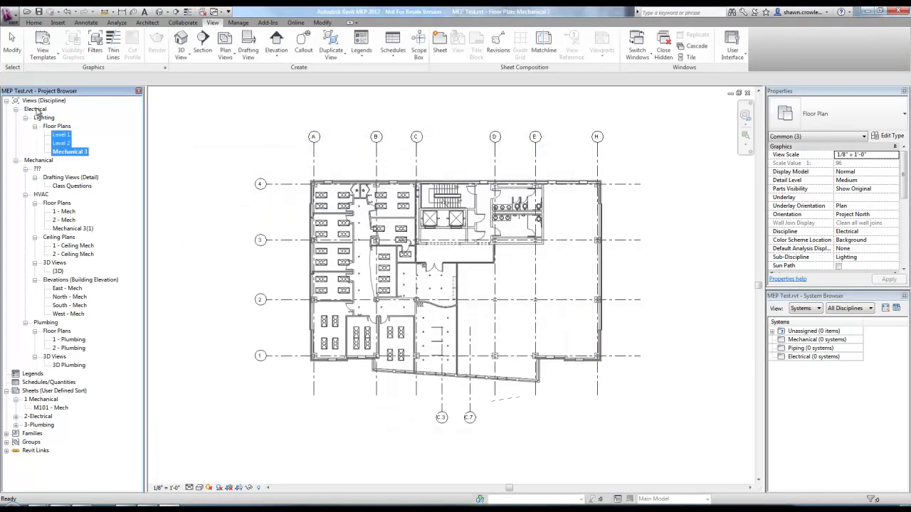
# - Apply Arch Filter to every view from Electrical down to 3D Plumbing
pyautogui.click(50, 102)
pyautogui.rightClick(61, 102)
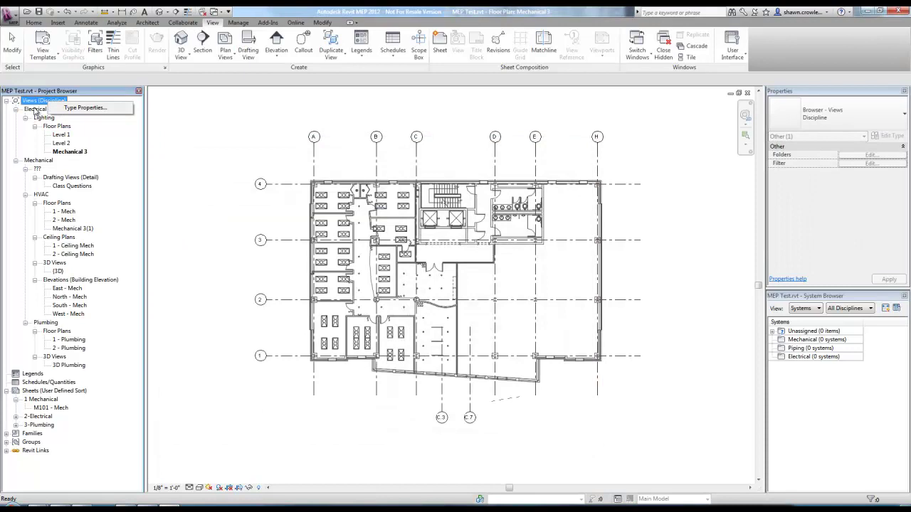
pyautogui.click(35, 110)
pyautogui.keyDown('shift'); pyautogui.click(58, 366); pyautogui.keyUp('shift')
pyautogui.rightClick(58, 366)
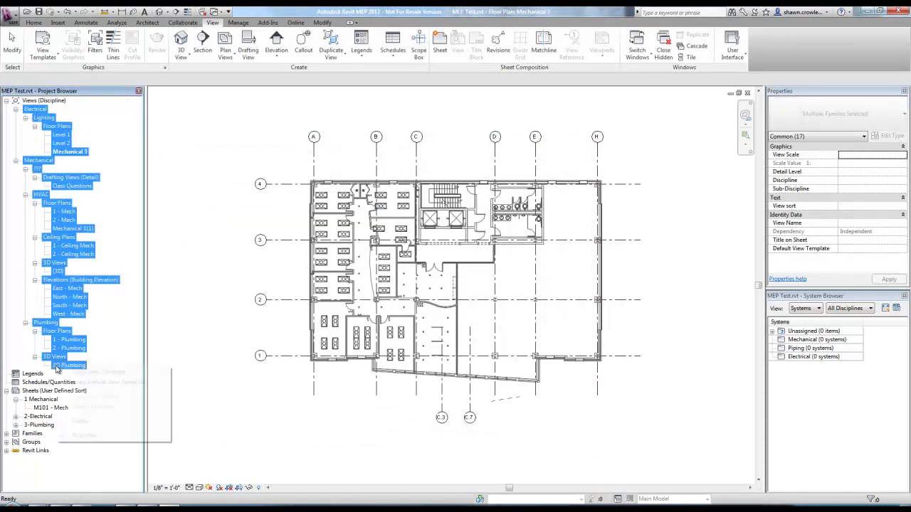
pyautogui.click(91, 372)
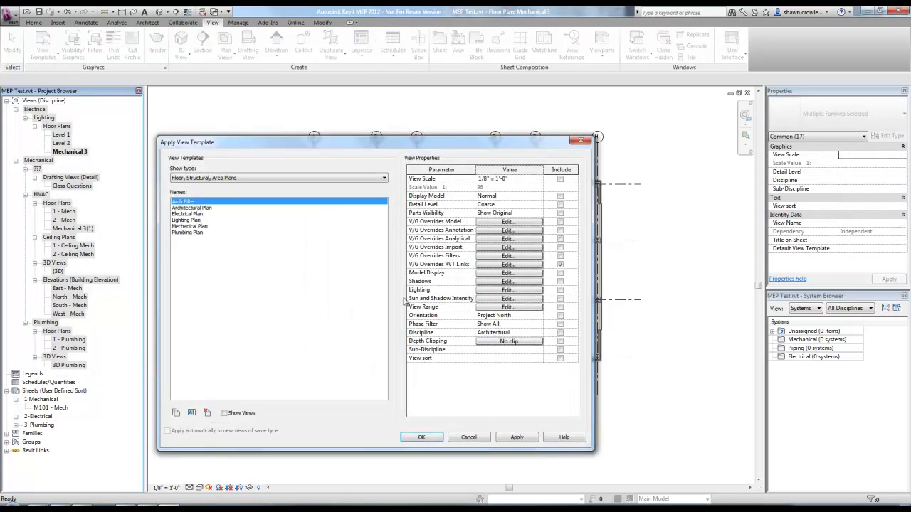
pyautogui.click(505, 442)
pyautogui.click(424, 438)
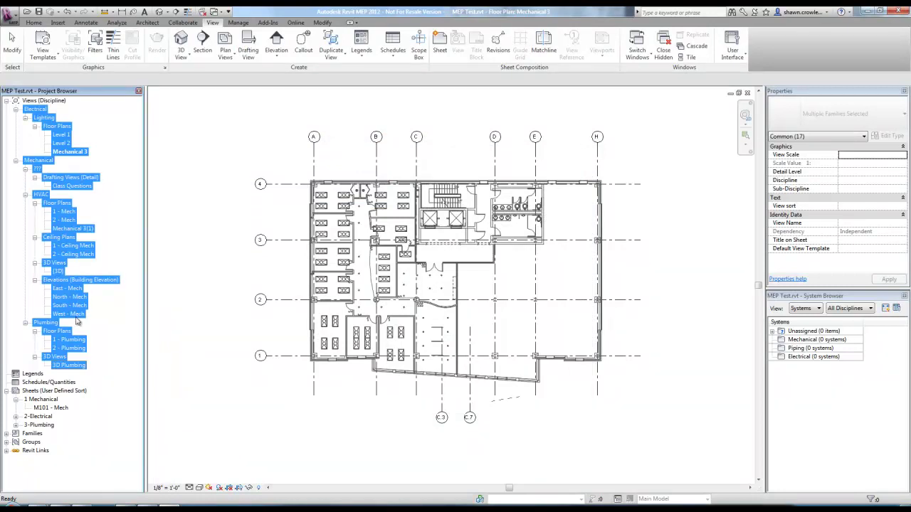
pyautogui.click(221, 224)
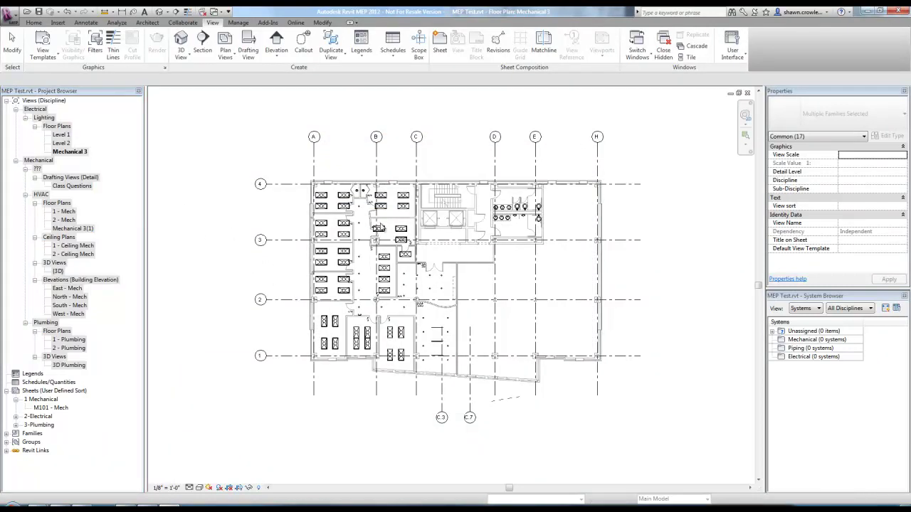
pyautogui.scroll(4, 377, 207)
pyautogui.scroll(-3, 359, 202)
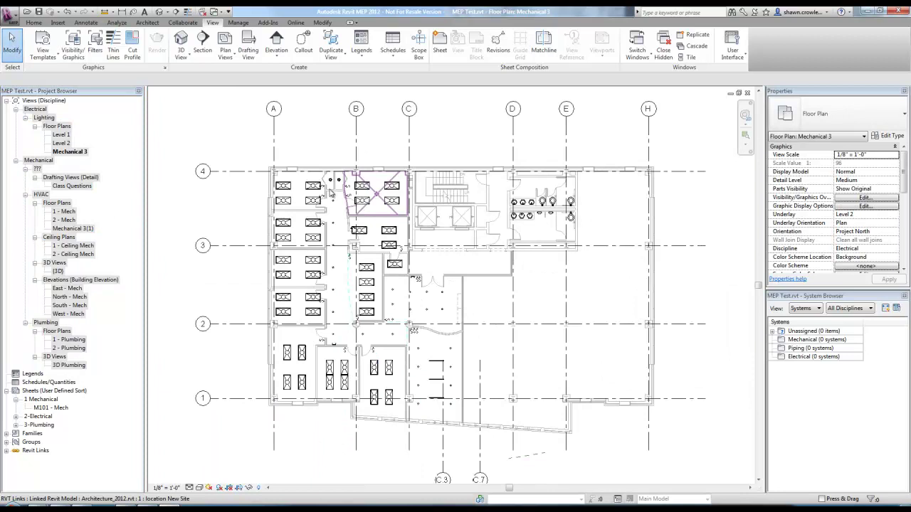
# - Review the templates in View Template Settings and cancel without making changes
pyautogui.click(63, 127)
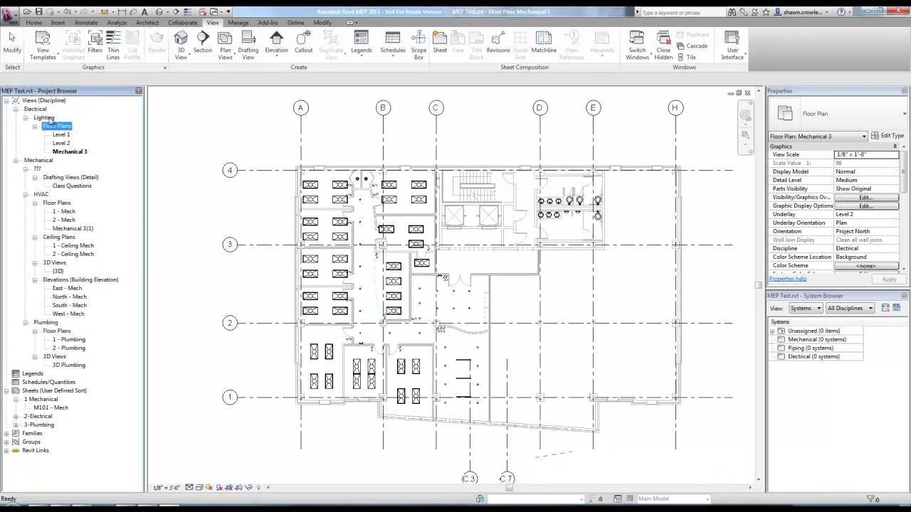
pyautogui.click(40, 111)
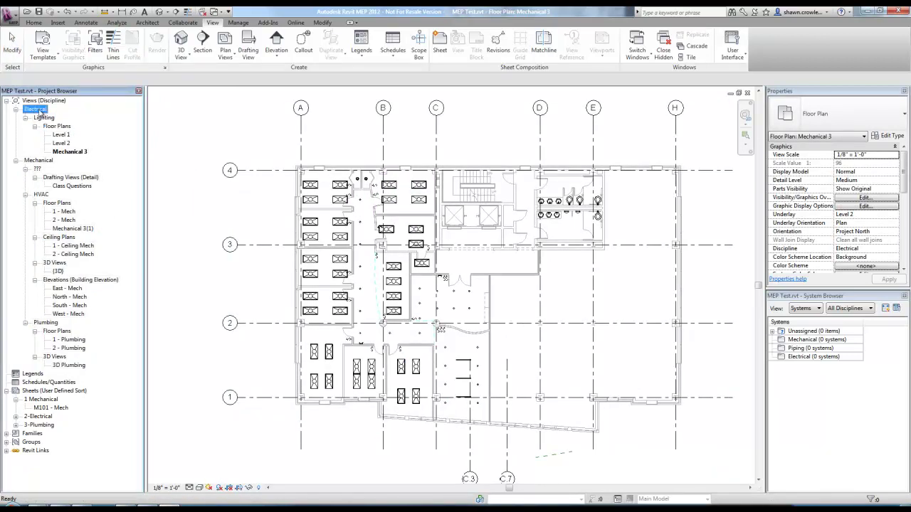
pyautogui.click(43, 55)
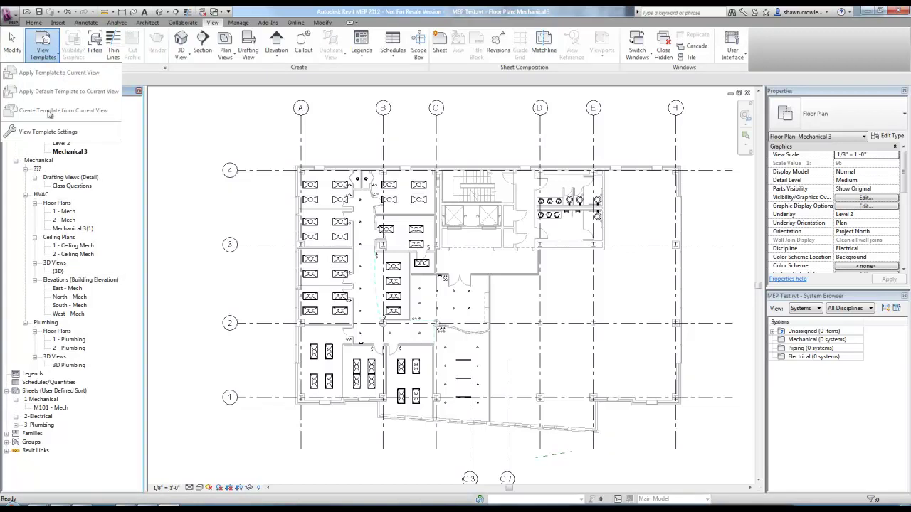
pyautogui.click(64, 132)
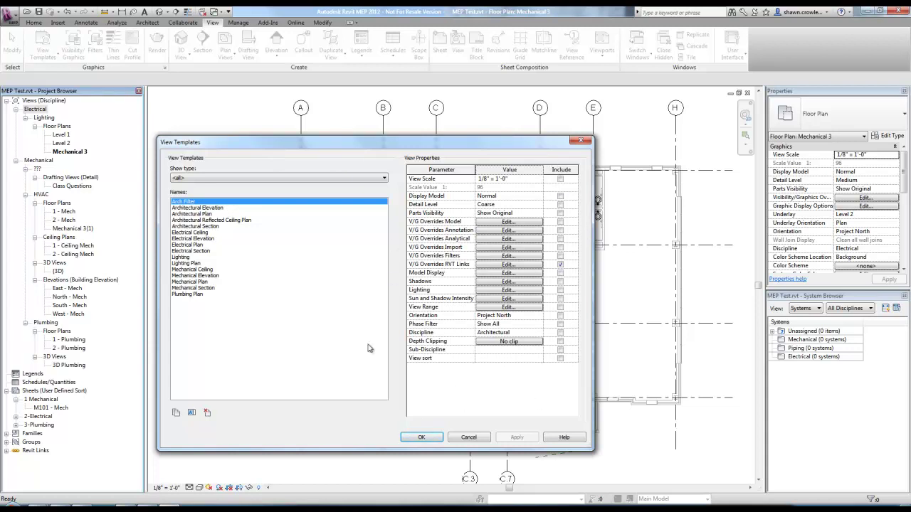
pyautogui.click(468, 437)
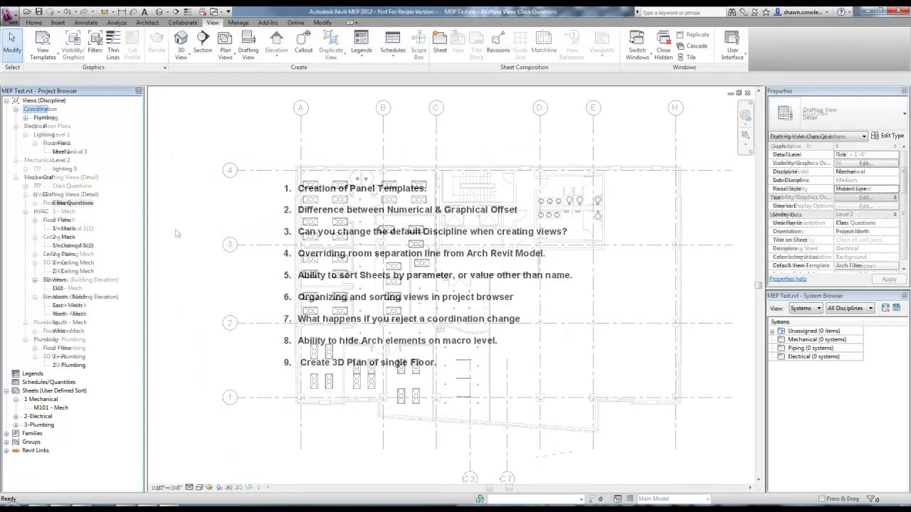
# - Zoom the question list to fit with ZA and switch to the {3D} view
pyautogui.press('z')
pyautogui.press('a')
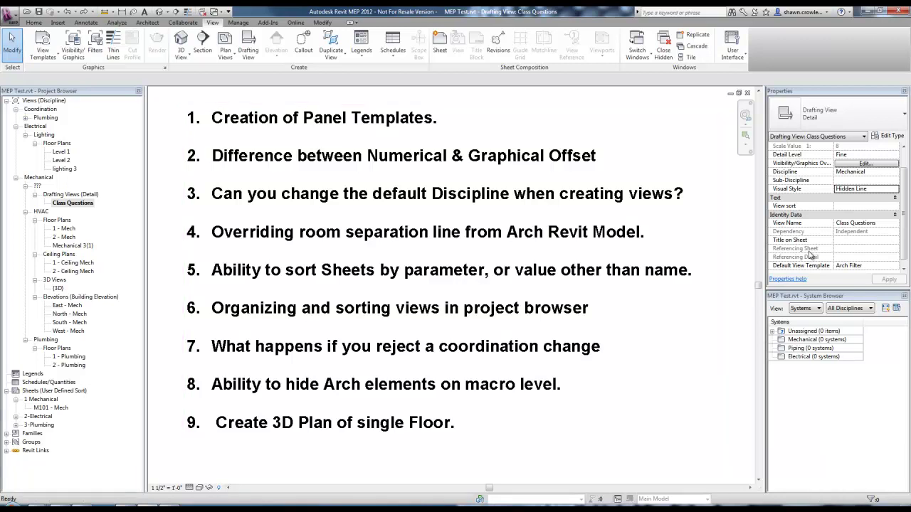
pyautogui.hotkey('ctrl', 'Tab')
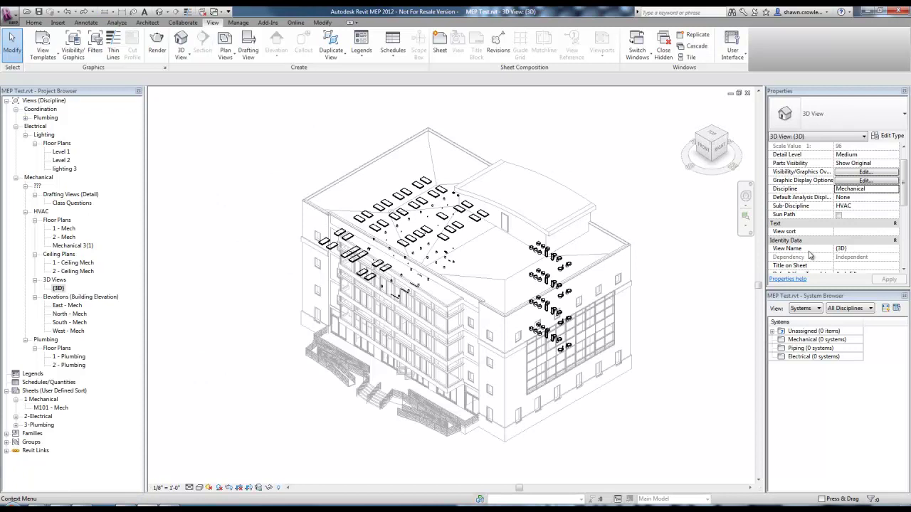
# - Set the {3D} view's discipline to Coordination and its visual style to Consistent Colors
pyautogui.scroll(-3, 809, 255)
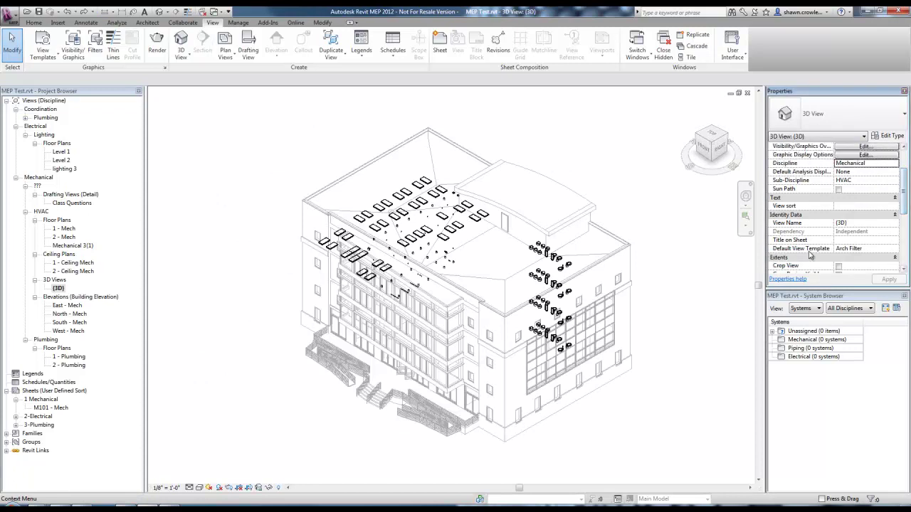
pyautogui.hotkey('alt', 'Down')
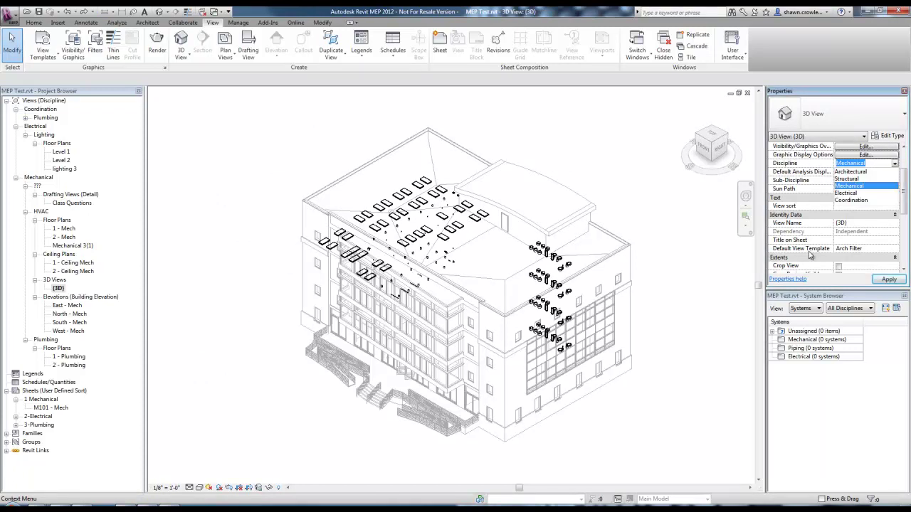
pyautogui.press('Down')
pyautogui.press('Down')
pyautogui.press('Return')
pyautogui.press('Return')
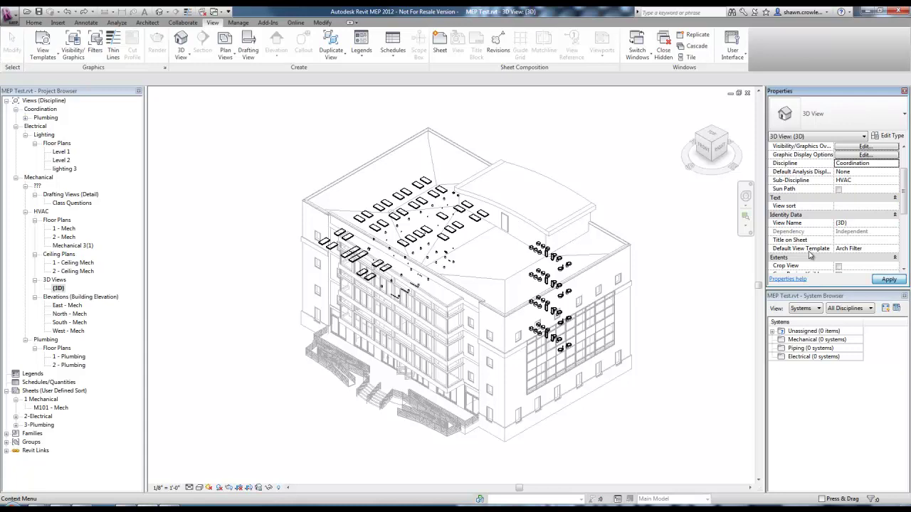
pyautogui.click(199, 487)
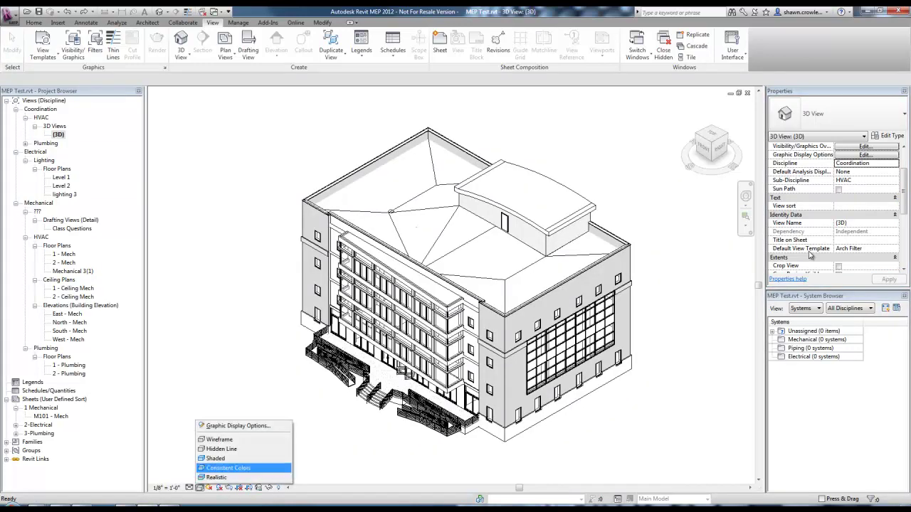
pyautogui.click(228, 458)
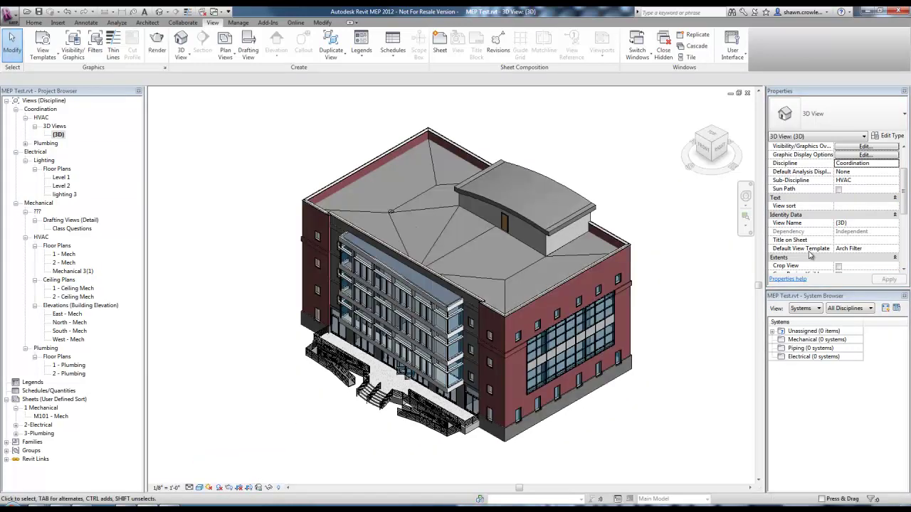
# - Orient the 3D view to Floor Plan: Mechanical 3(1), cutting it to that floor
pyautogui.click(747, 169)
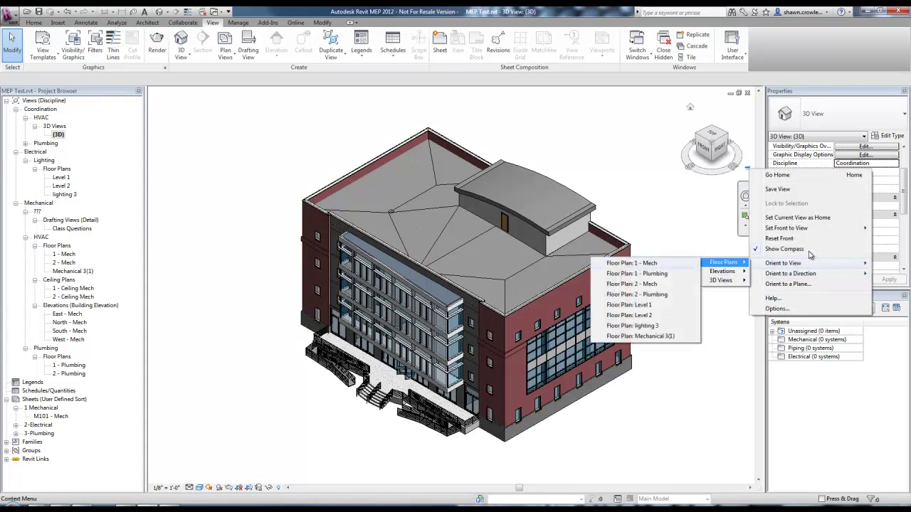
pyautogui.click(641, 335)
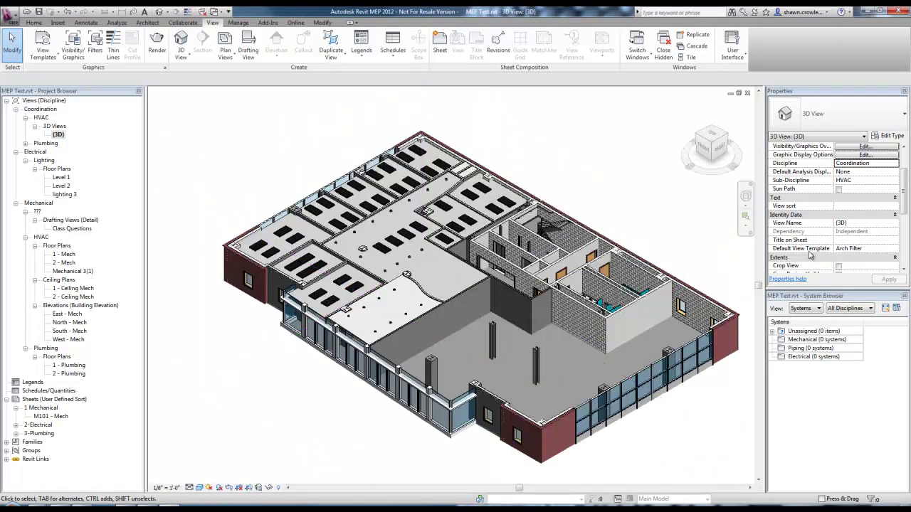
# - Give the architecture link custom category visibility in VG, hiding furniture and lighting categories
pyautogui.press('v')
pyautogui.press('g')
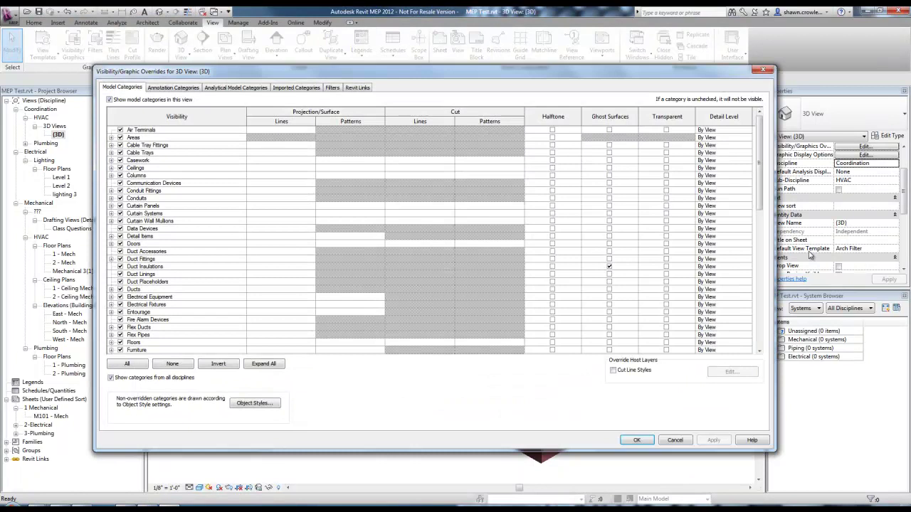
pyautogui.hotkey('ctrl', 'shift', 'Tab')
pyautogui.press('space')
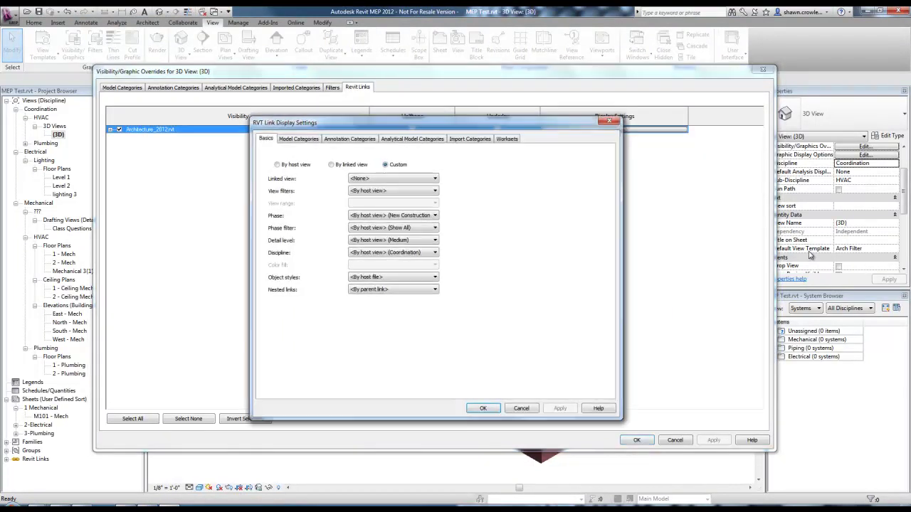
pyautogui.hotkey('ctrl', 'Tab')
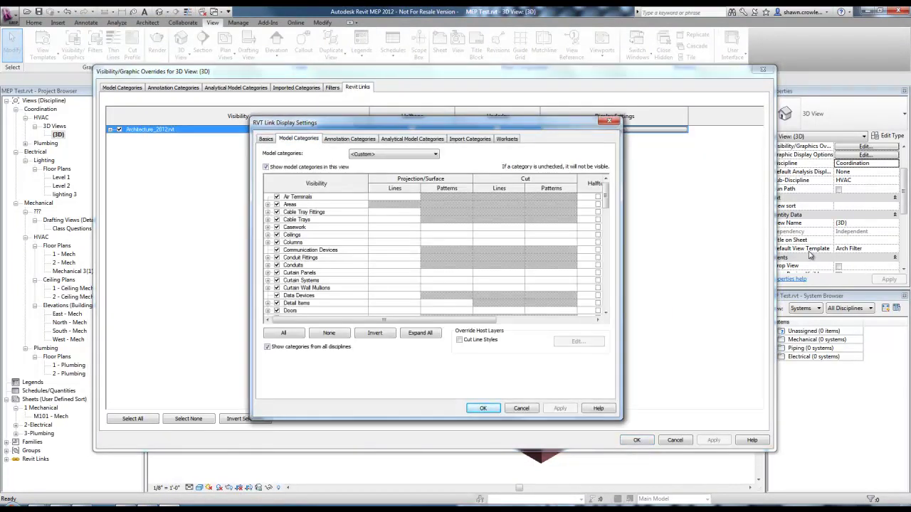
pyautogui.press('Tab')
pyautogui.scroll(-9, 810, 254)
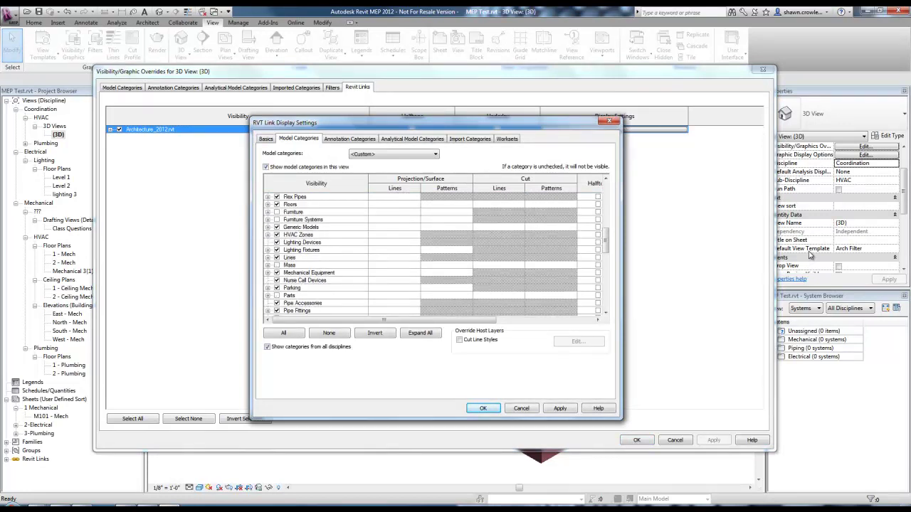
pyautogui.scroll(1, 810, 255)
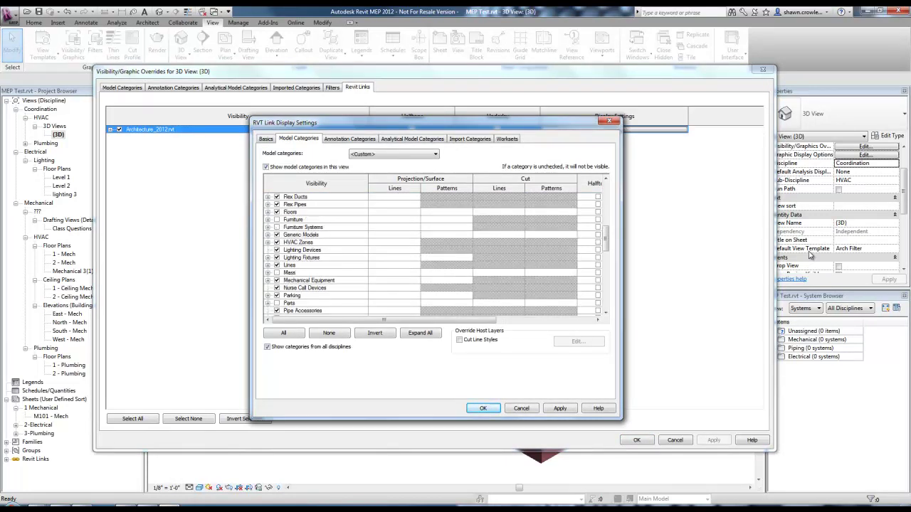
pyautogui.press('Down')
pyautogui.press('Down')
pyautogui.hotkey('alt', 'a')
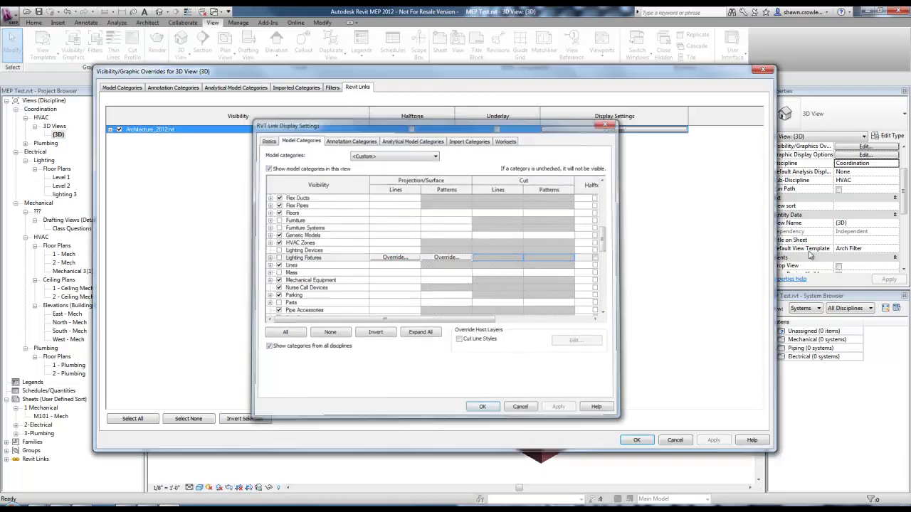
pyautogui.press('Return')
pyautogui.press('Return')
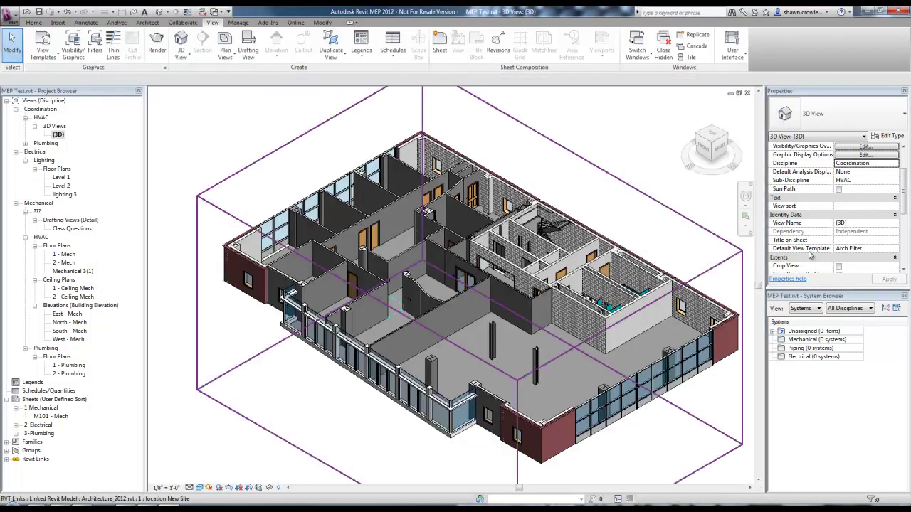
pyautogui.moveTo(809, 254)
pyautogui.keyDown('shift'); pyautogui.mouseDown(button='middle')
pyautogui.moveTo(817, 259)
pyautogui.moveTo(809, 254)
pyautogui.mouseUp(button='middle'); pyautogui.keyUp('shift')
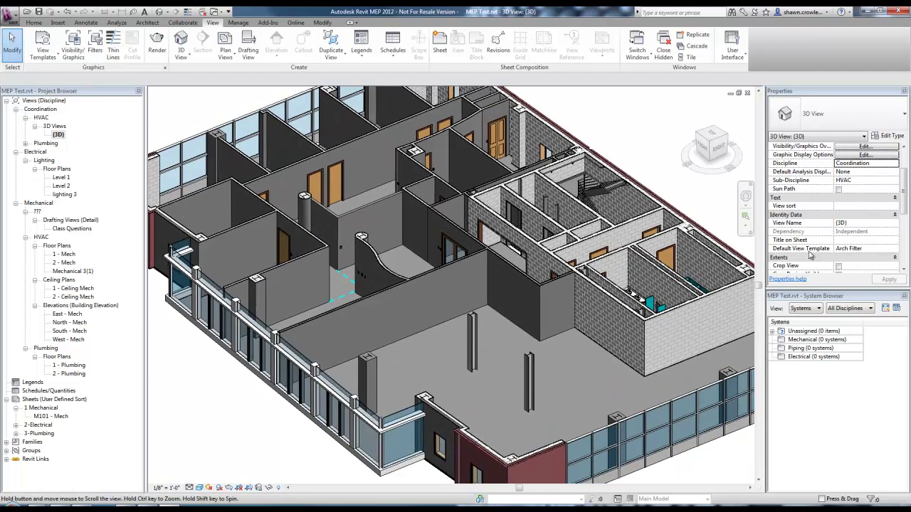